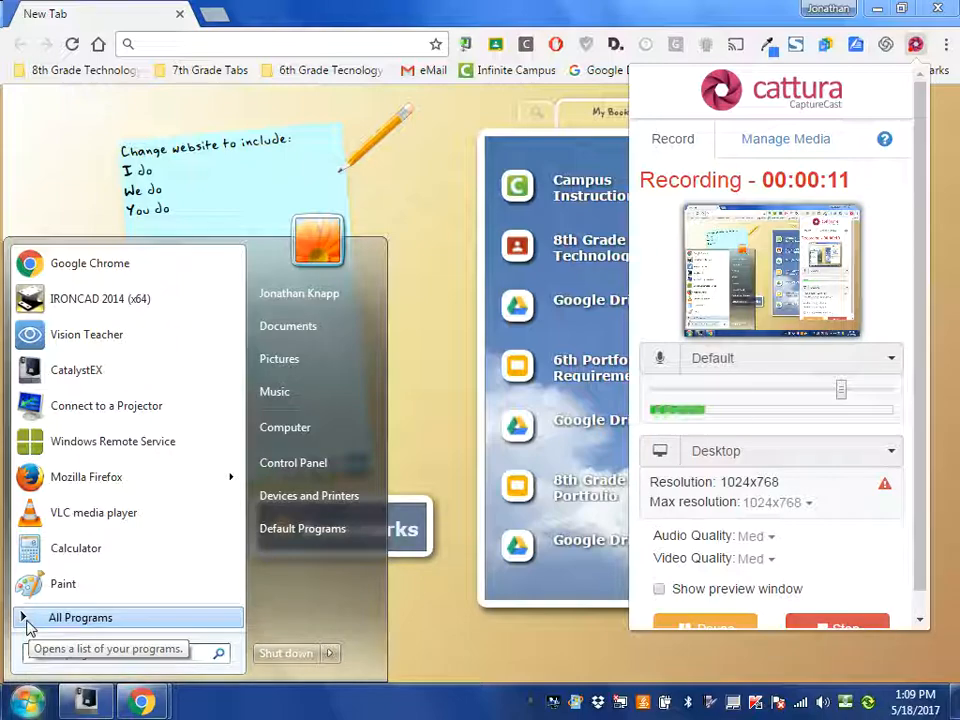
- Launch IRONCAD 2014 (x64) from the IronCAD 2014 (x64) program folder
left_click(27, 621)
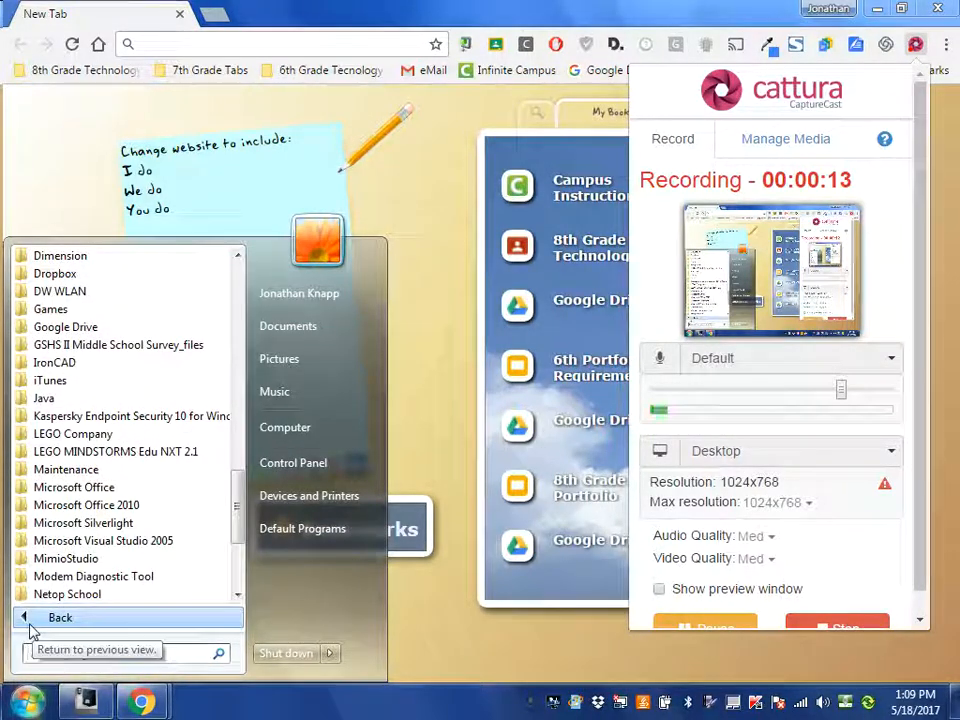
left_click_drag(236, 514, 178, 228)
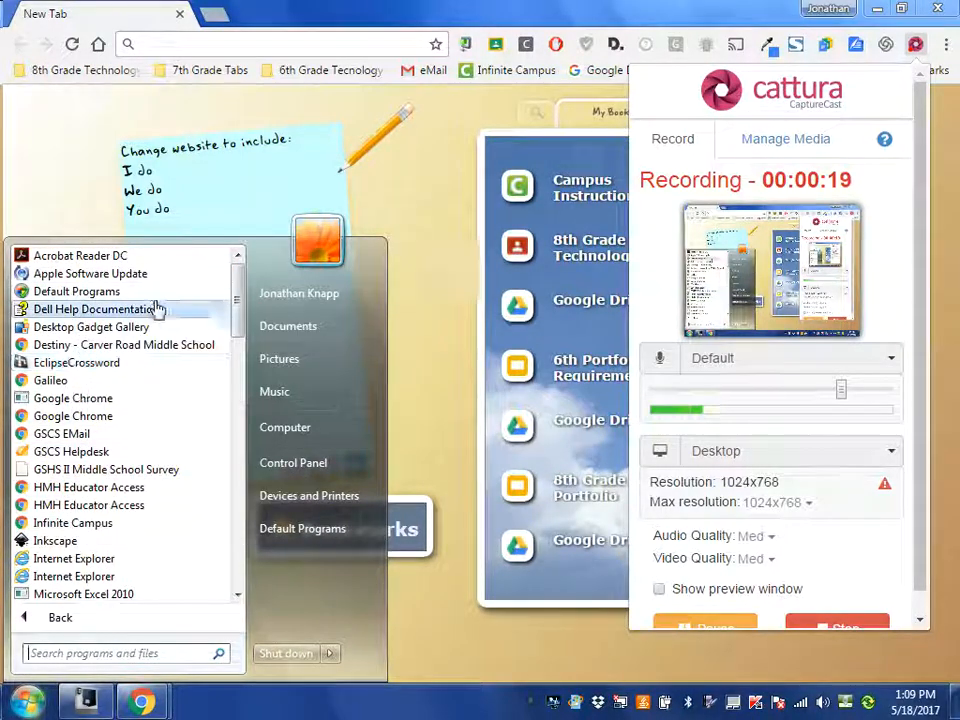
left_click_drag(237, 318, 236, 496)
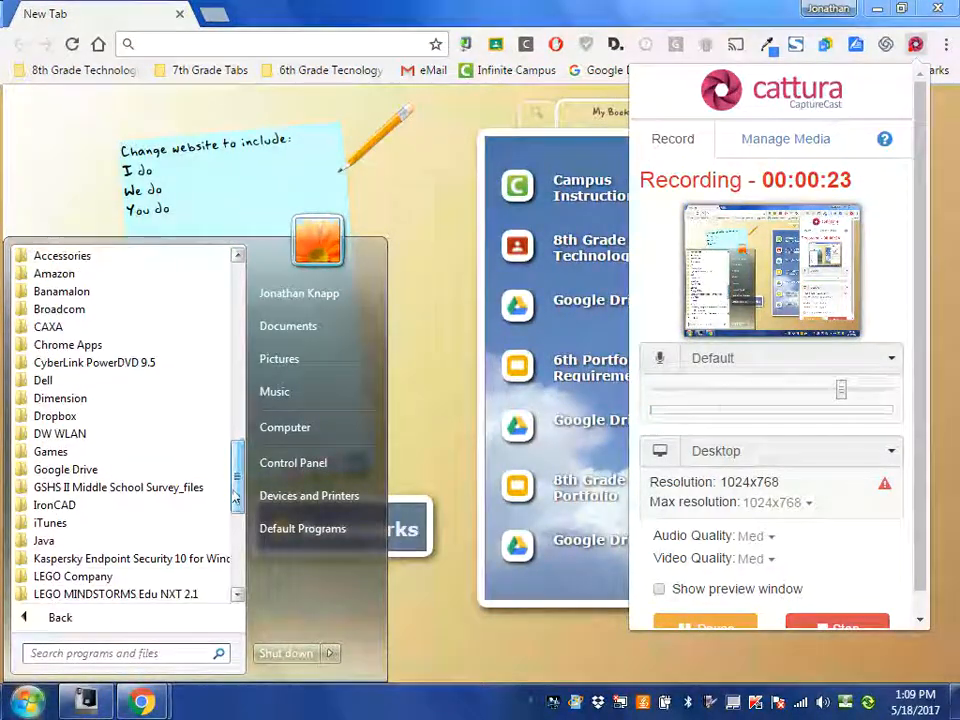
left_click(40, 507)
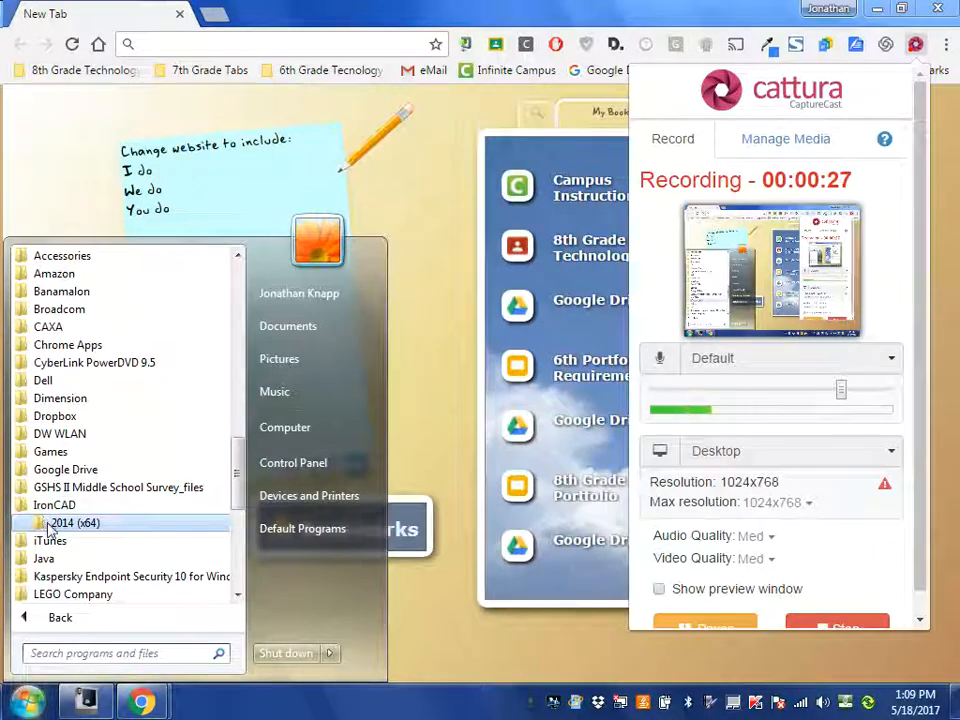
left_click(48, 524)
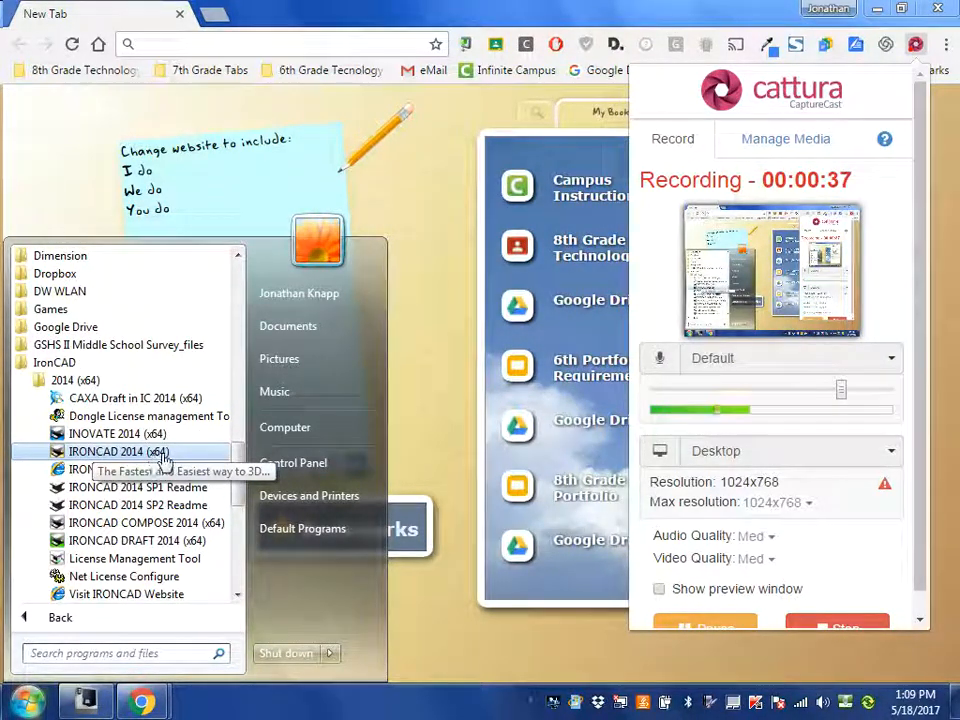
left_click(80, 456)
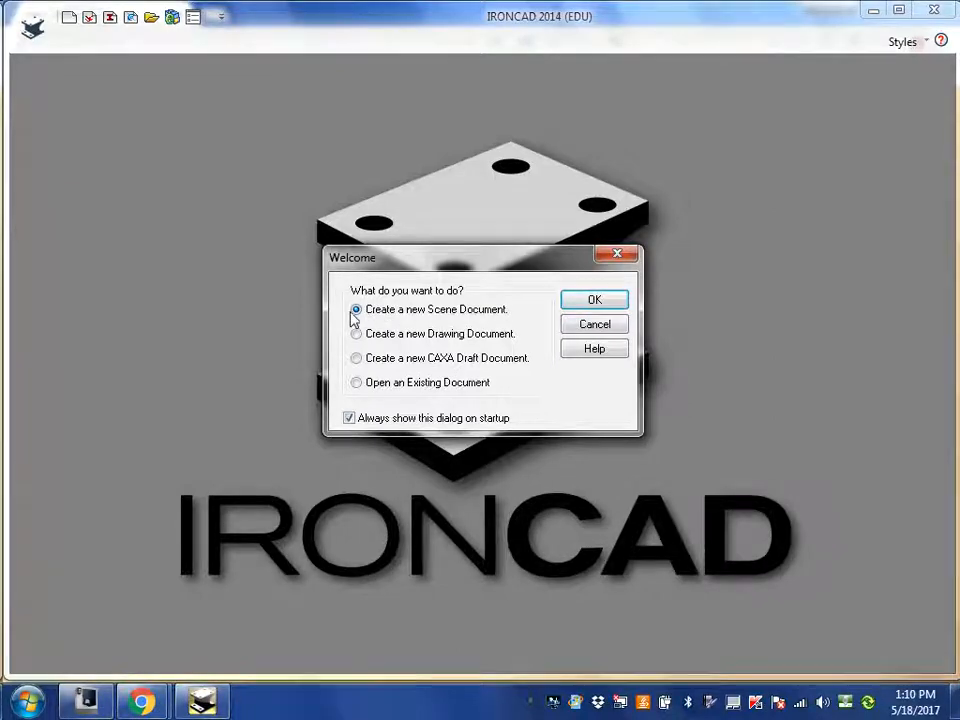
- Create a new scene document from the metric Blue template
left_click(594, 301)
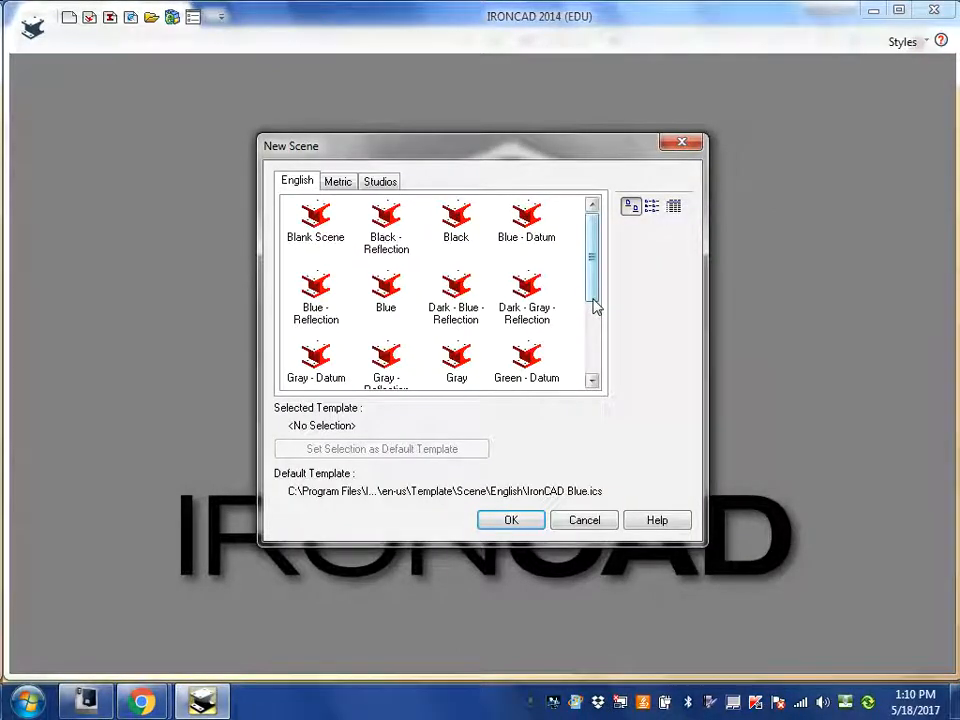
left_click(338, 185)
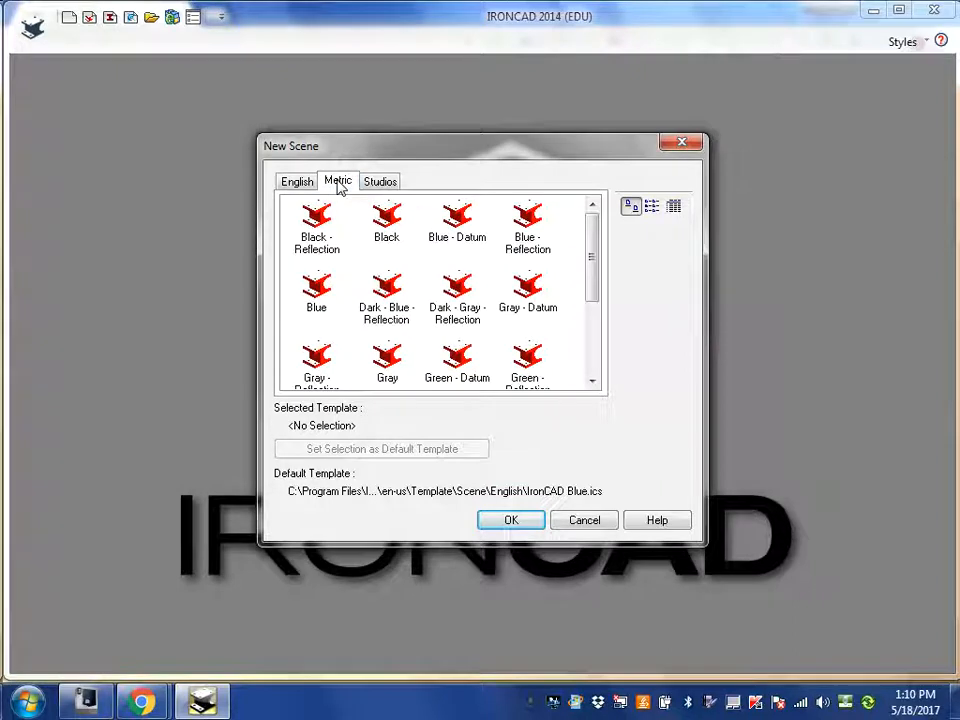
left_click(316, 302)
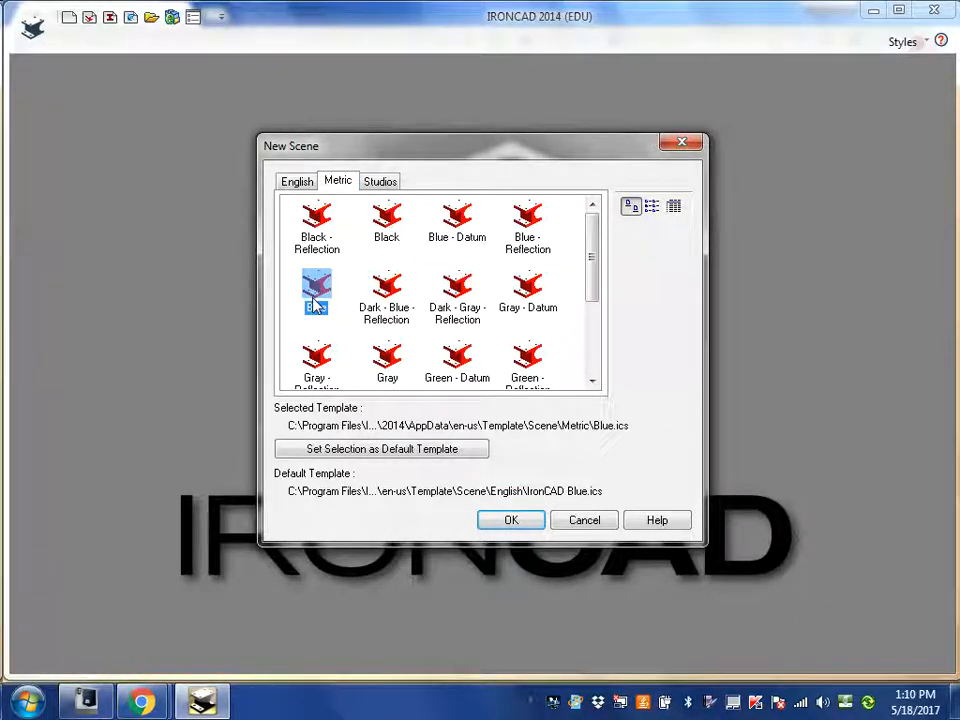
left_click(509, 522)
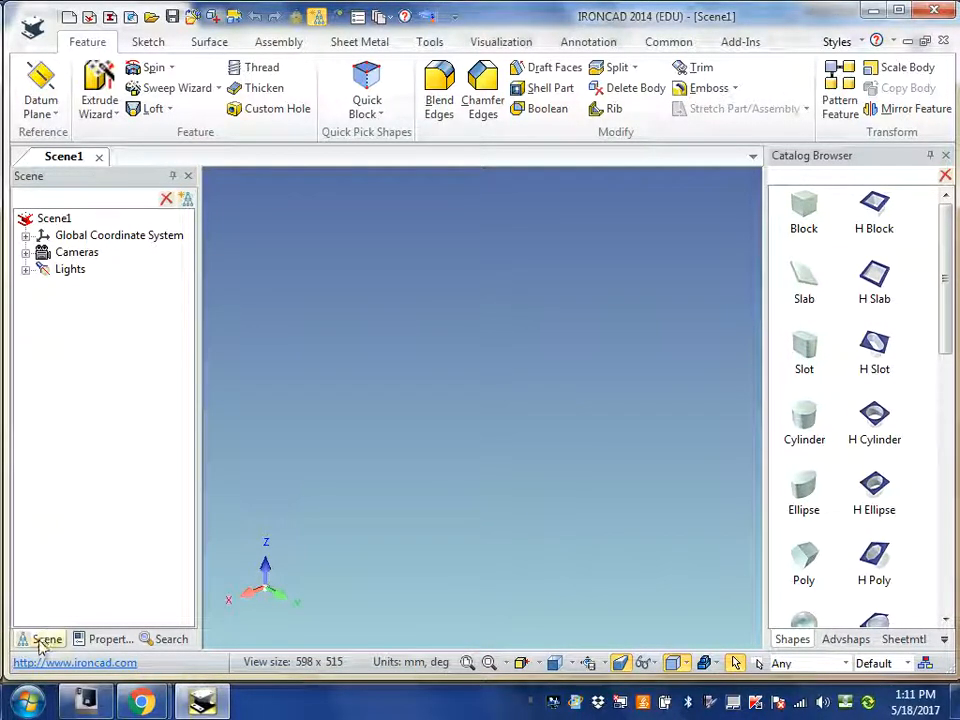
- View the scene's Properties and Search browsers and return to the Scene browser
left_click(99, 645)
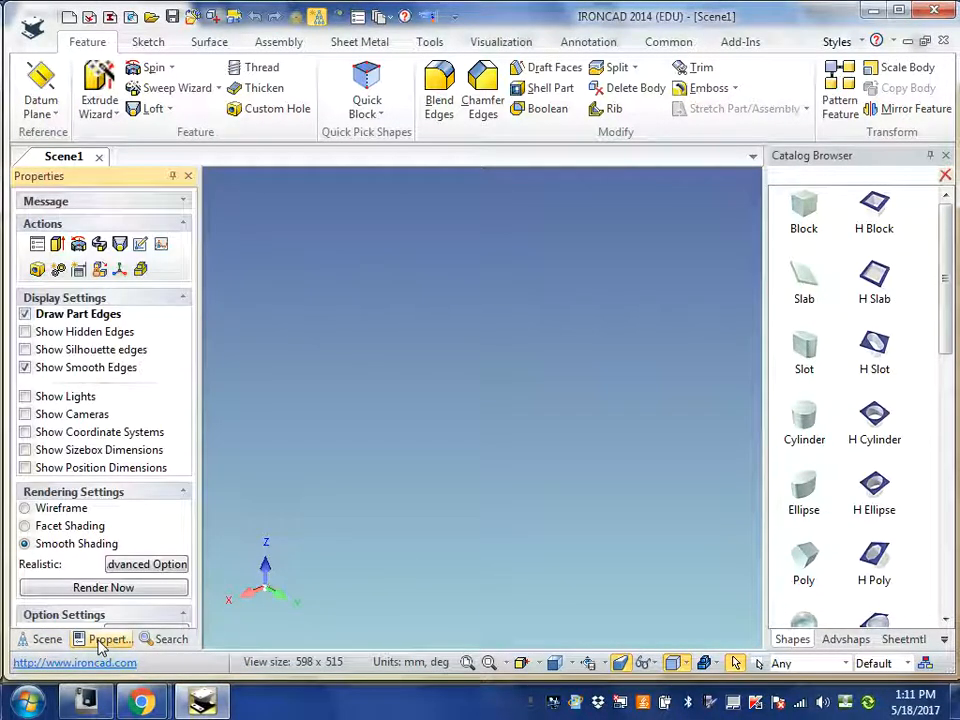
left_click(153, 641)
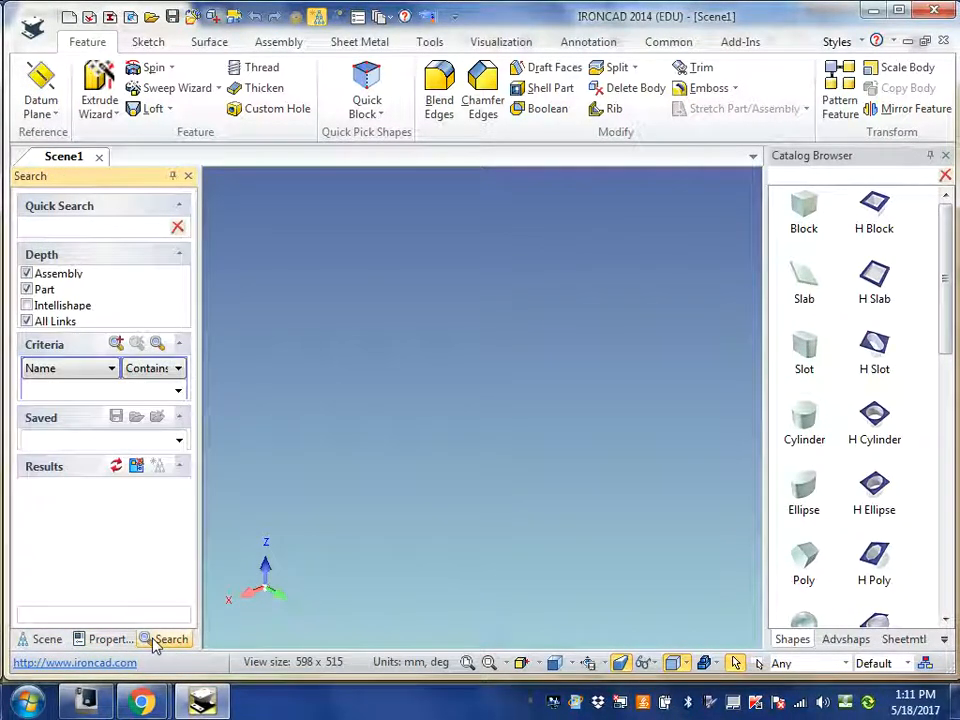
left_click(40, 640)
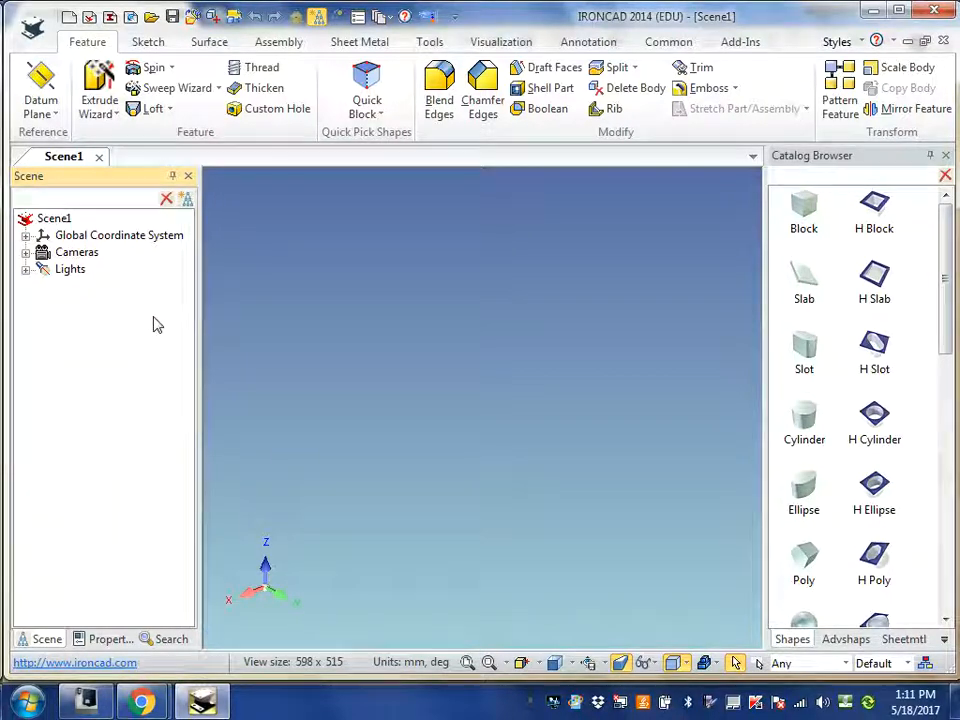
- Close the Scene, Properties and Search browsers and the Catalog Browser
left_click(188, 177)
left_click(188, 177)
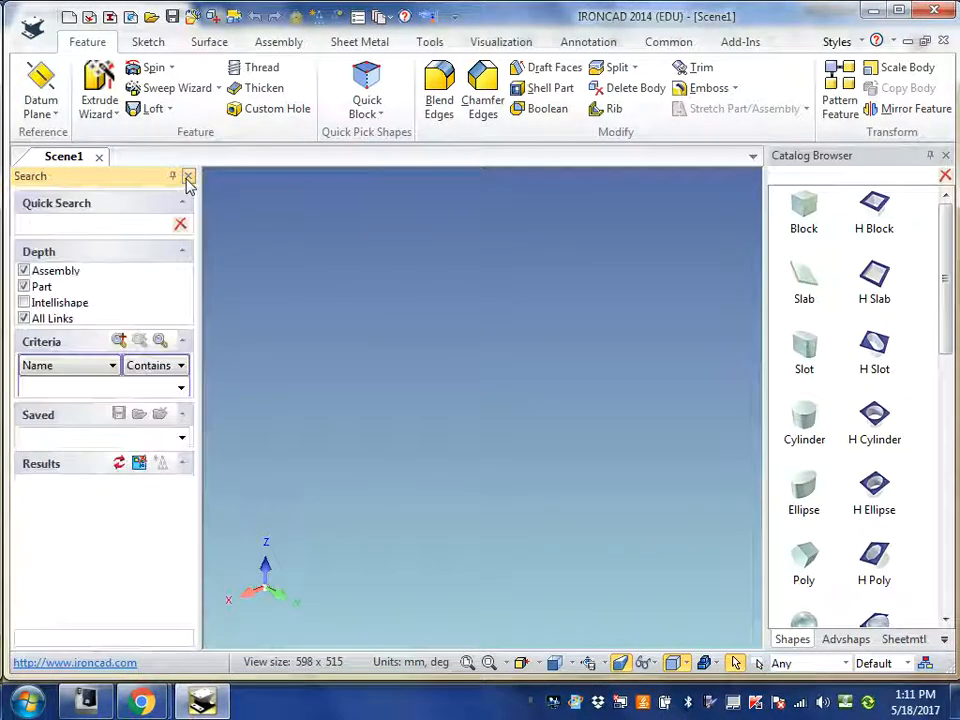
left_click(187, 177)
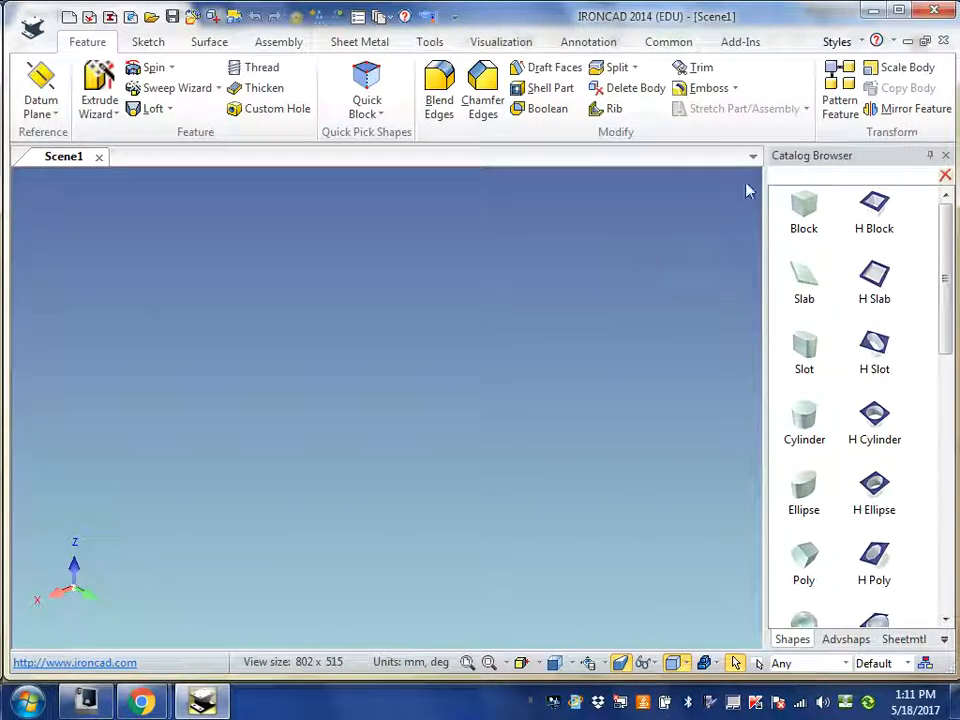
left_click(945, 161)
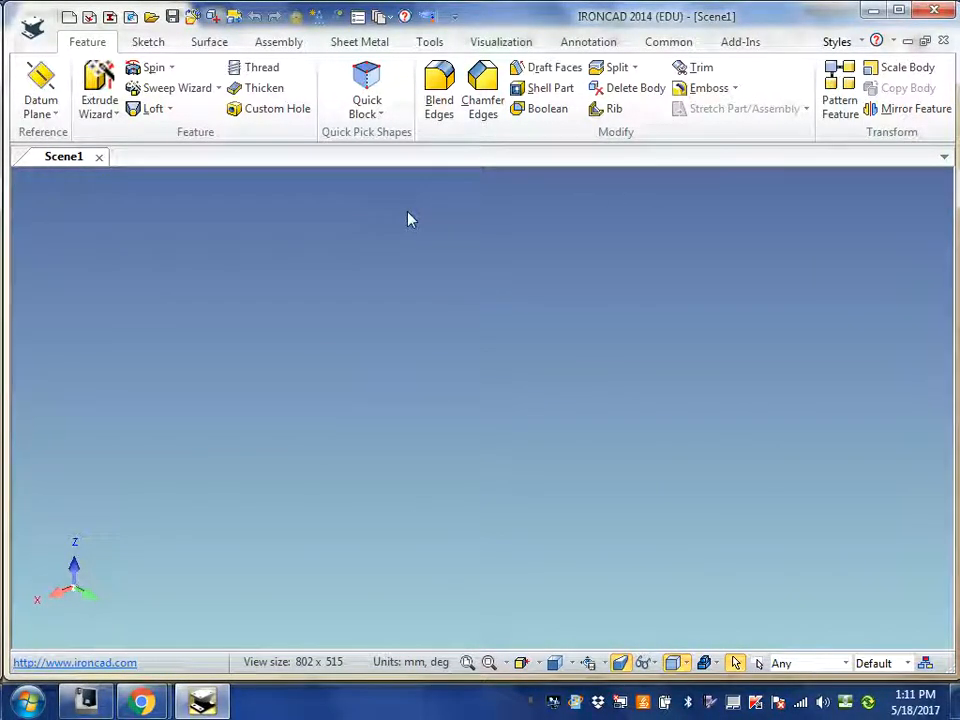
- Show the Scene Browser and the Catalog Browser again
left_click(668, 44)
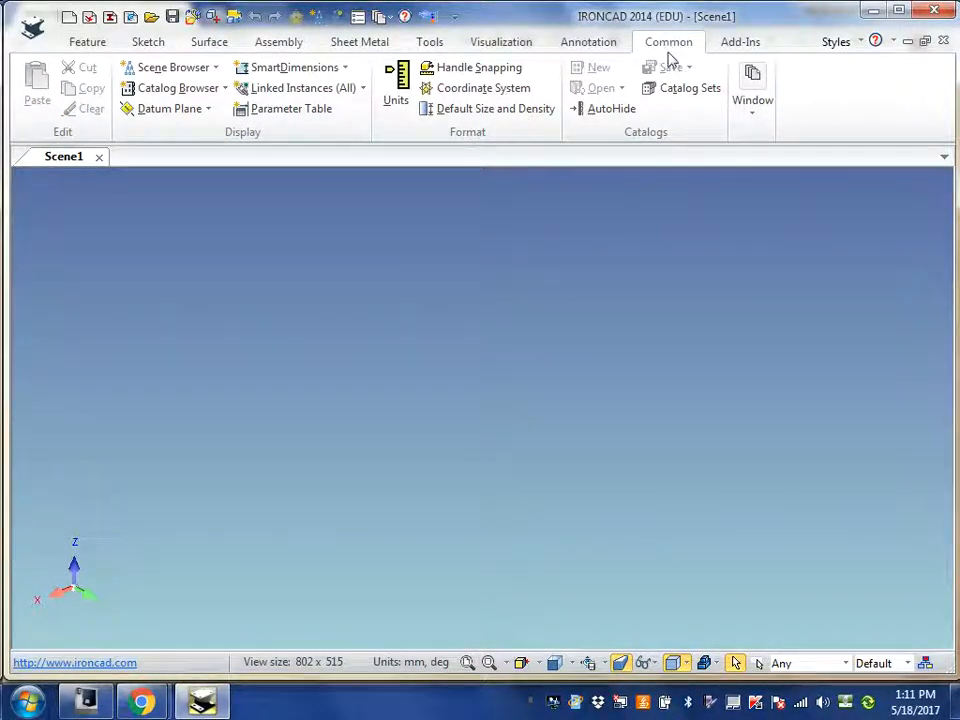
left_click(214, 68)
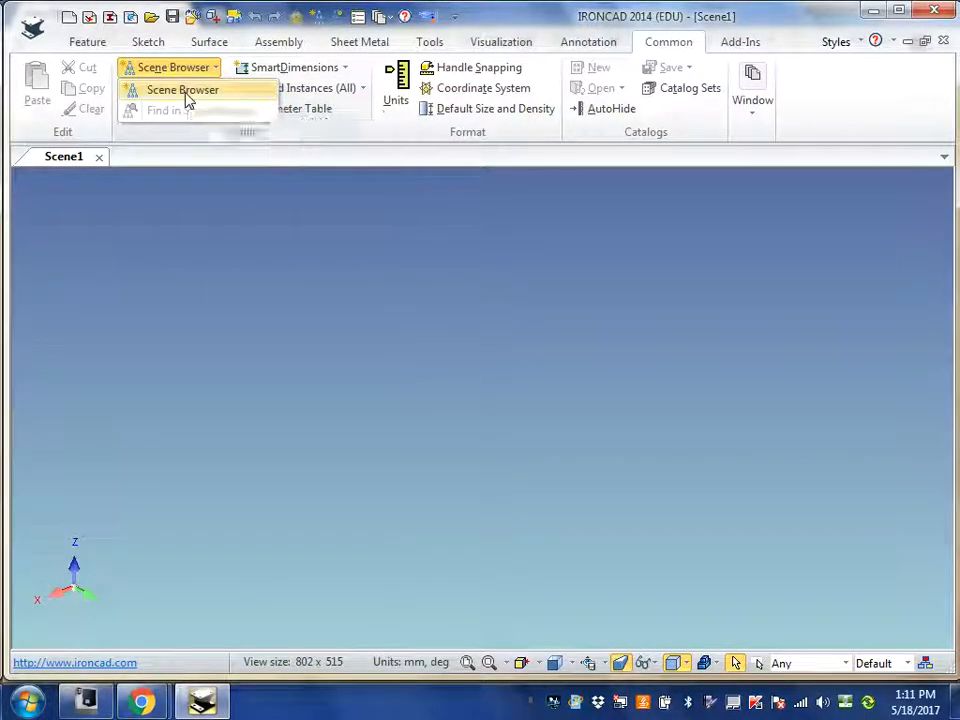
left_click(185, 91)
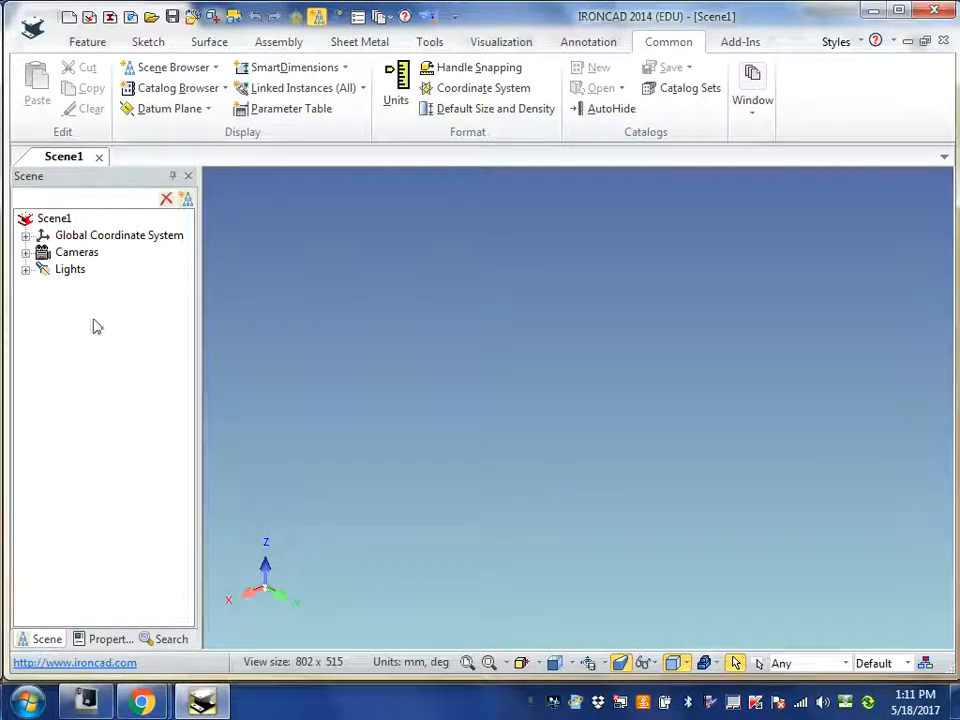
left_click(224, 88)
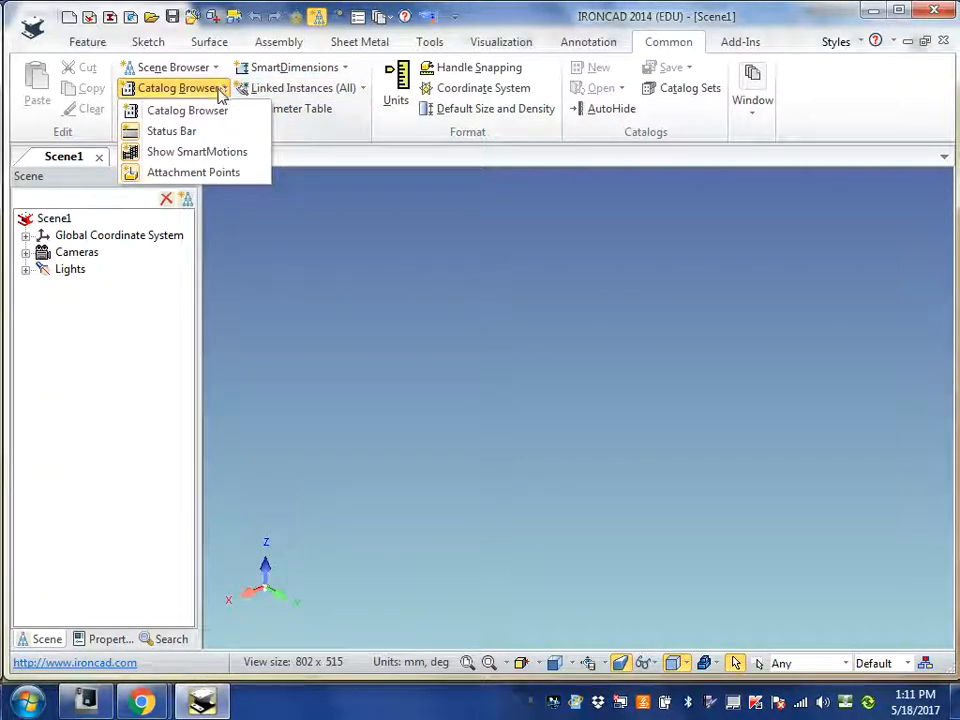
left_click(188, 109)
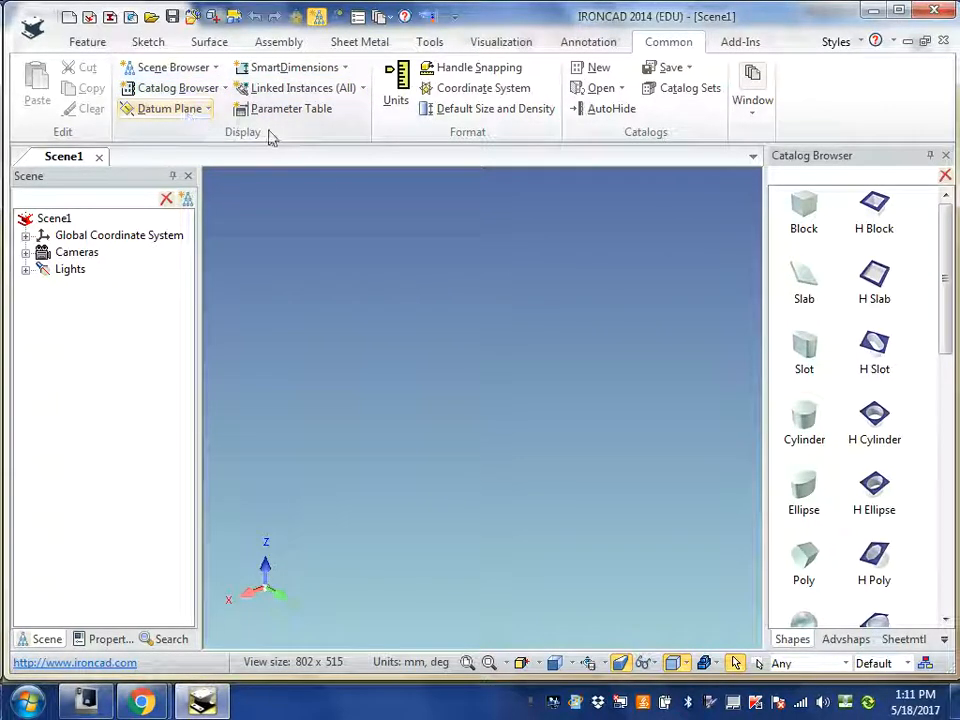
- Hide the status bar and show it again
left_click(224, 89)
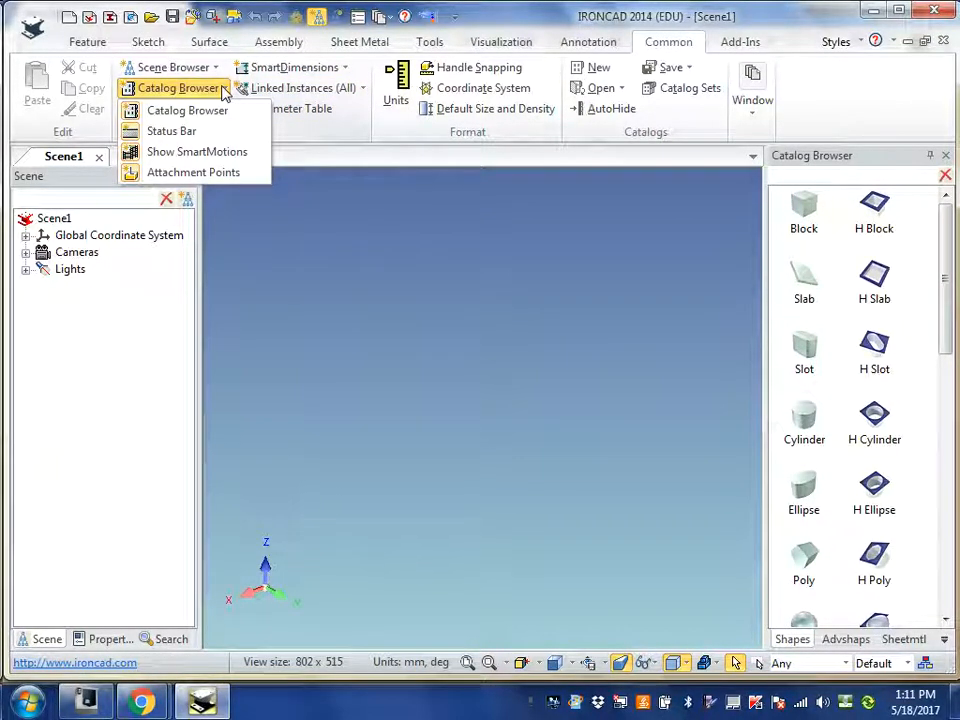
left_click(187, 139)
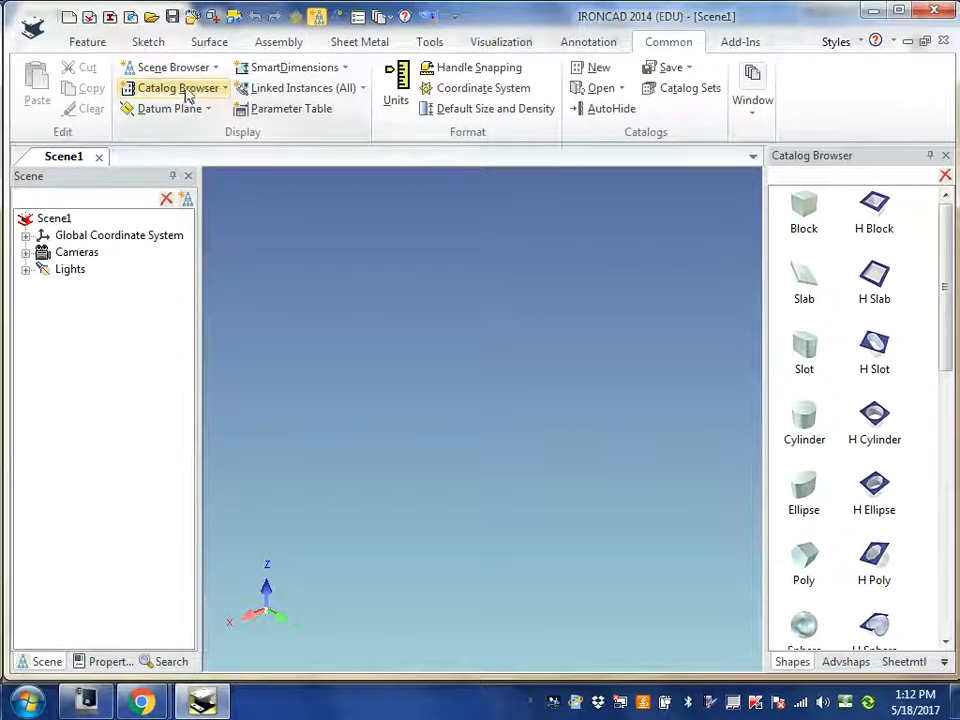
left_click(224, 90)
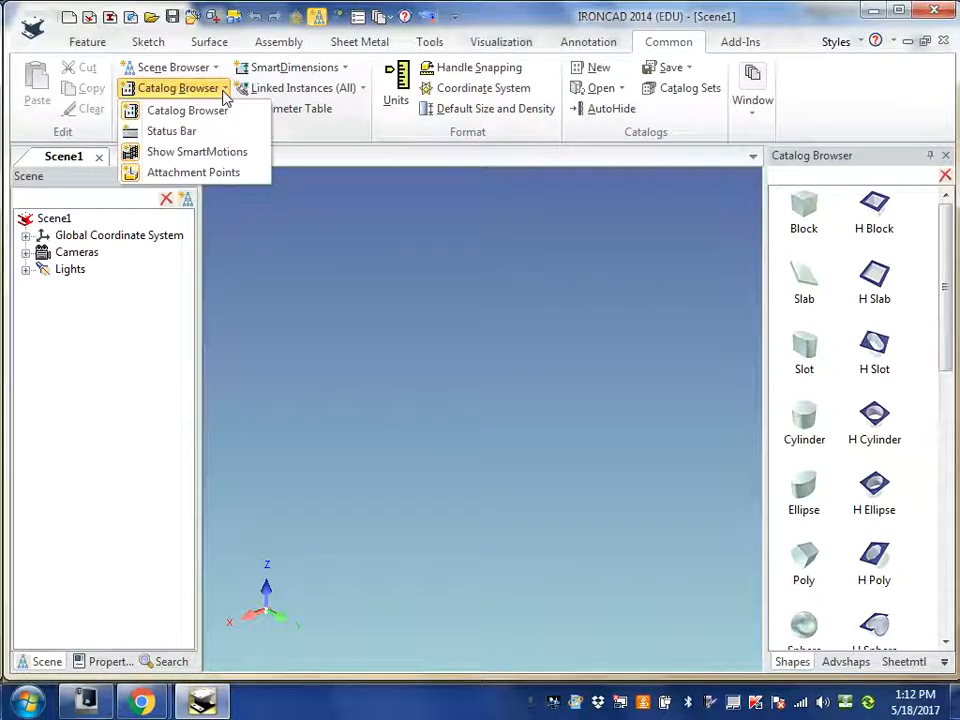
left_click(183, 139)
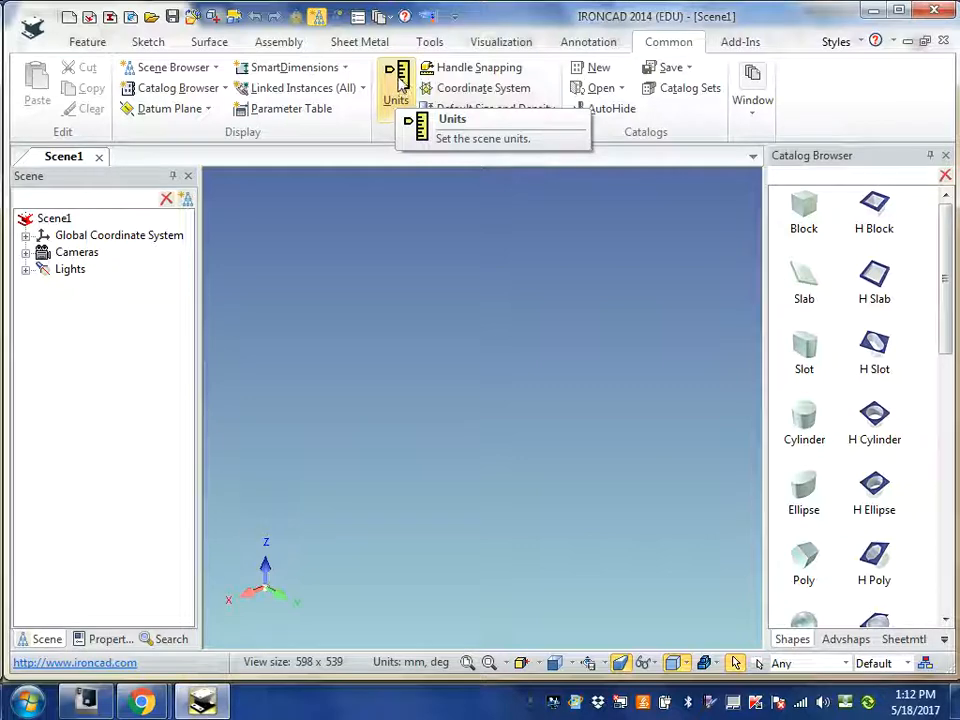
- Set the scene's length unit to millimeters
left_click(398, 85)
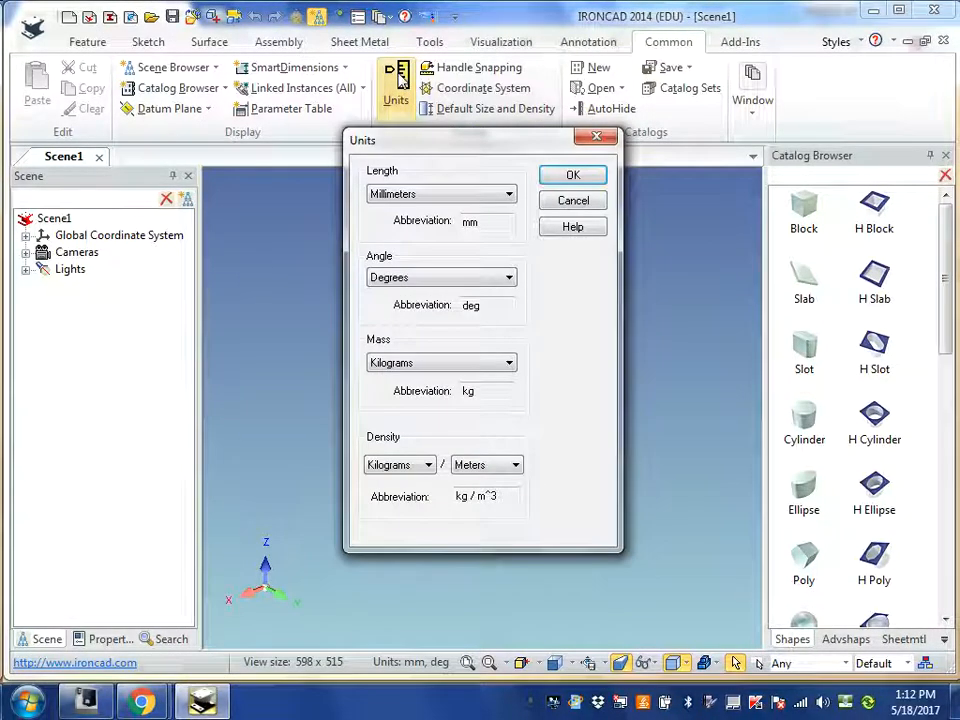
left_click(510, 195)
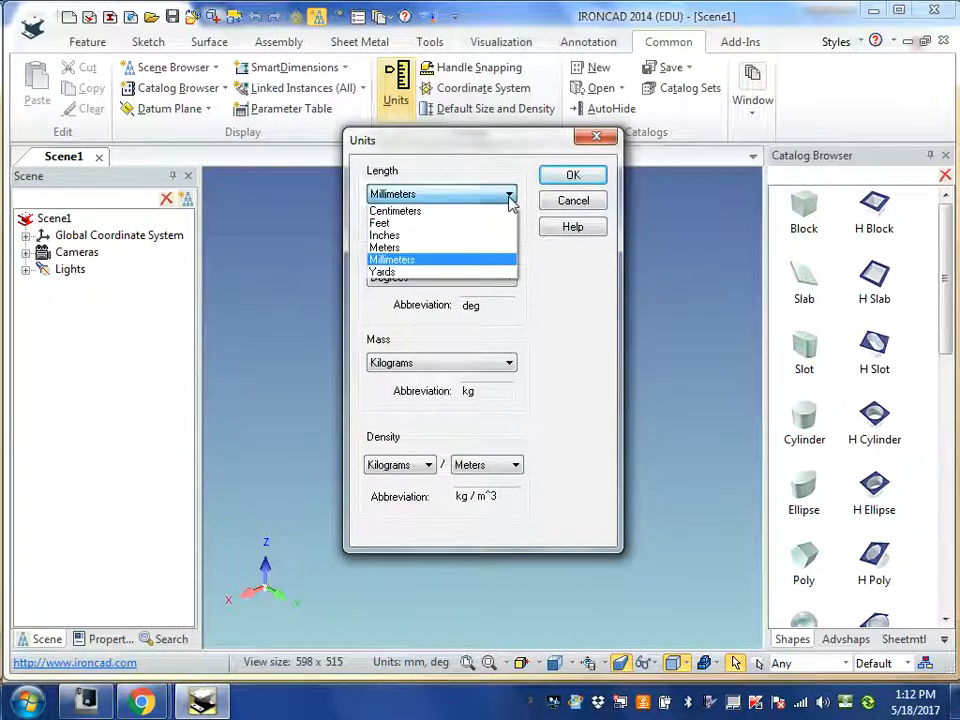
left_click(427, 262)
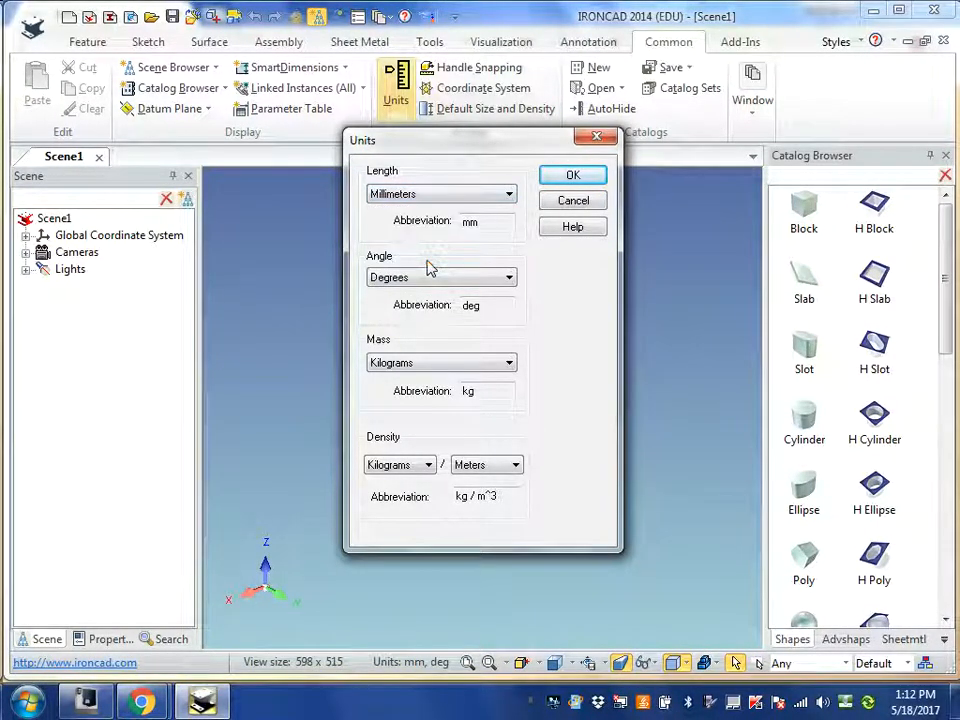
left_click(572, 178)
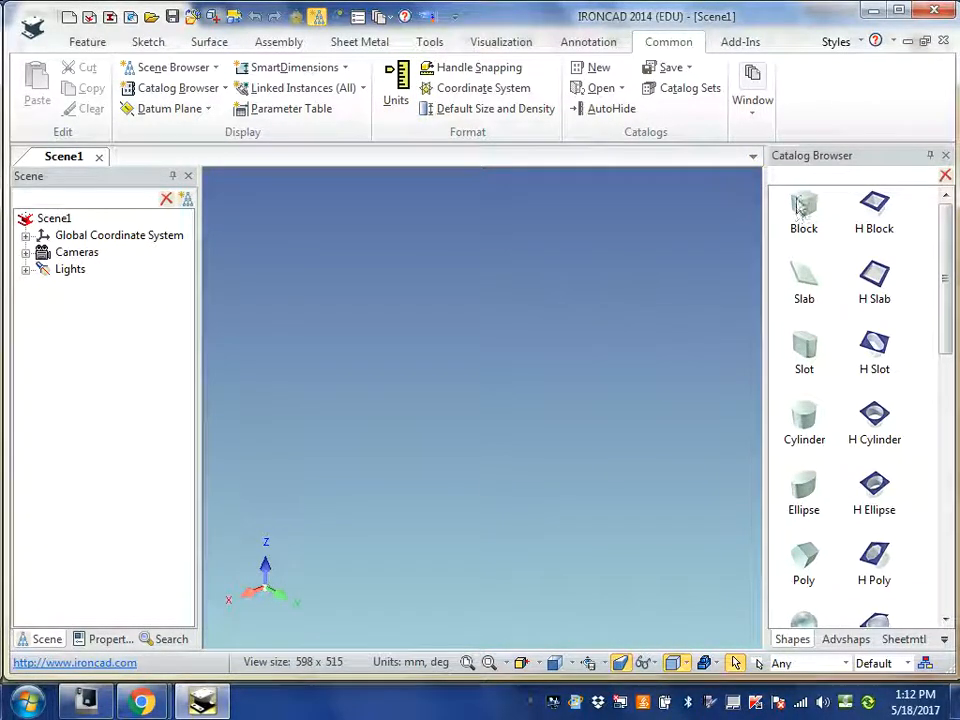
- Place a Block from the Shapes catalog and set its sizebox to length 100, width 40 and height 40 mm
left_click_drag(805, 205, 489, 398)
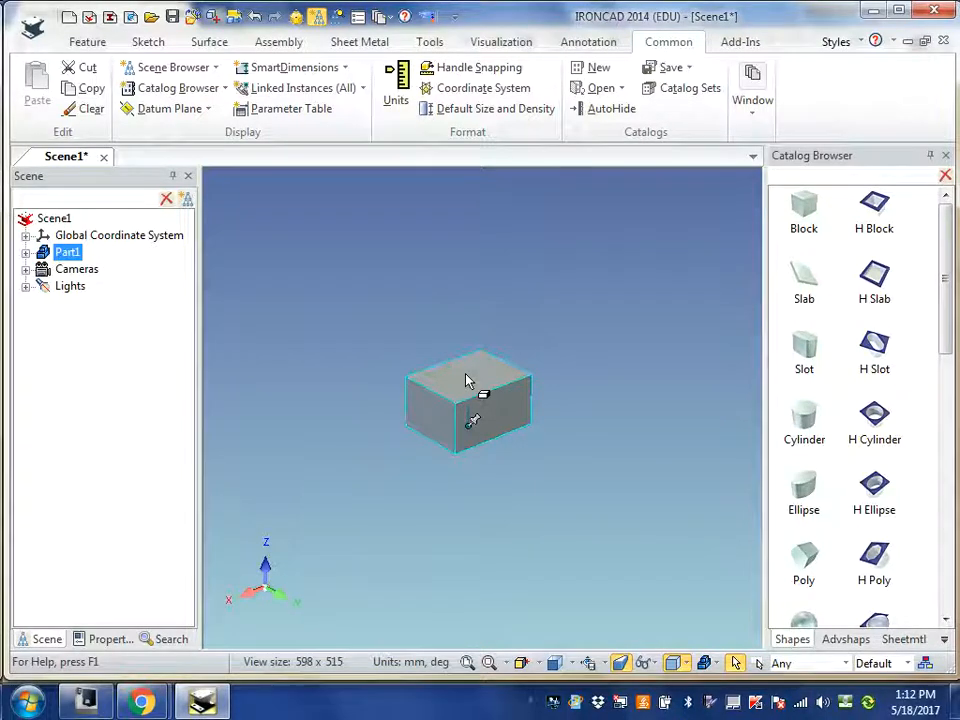
left_click(466, 380)
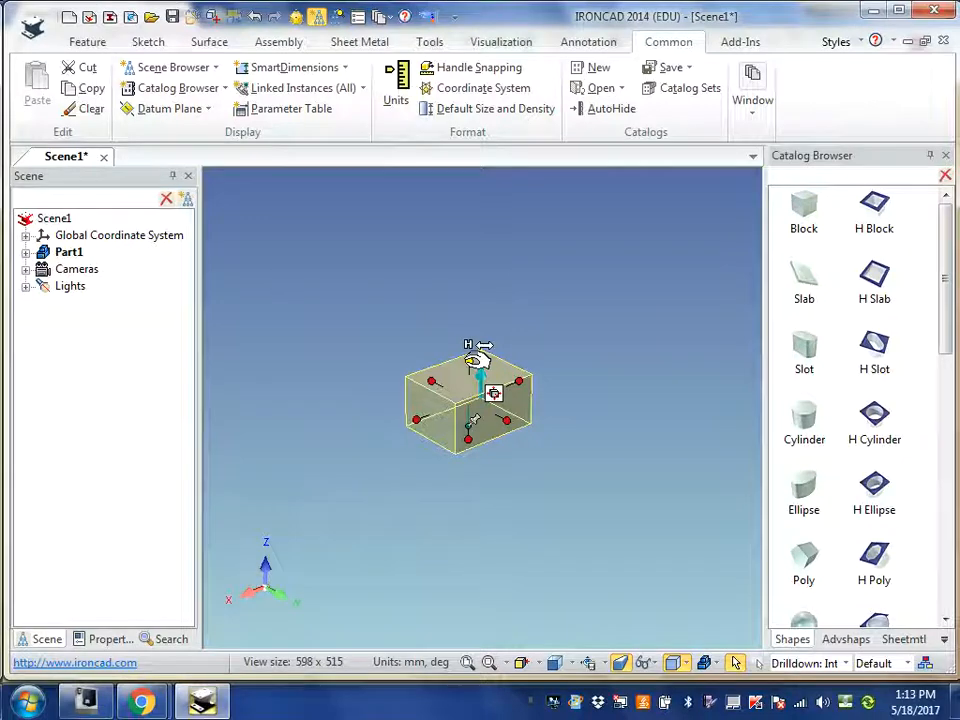
right_click(471, 362)
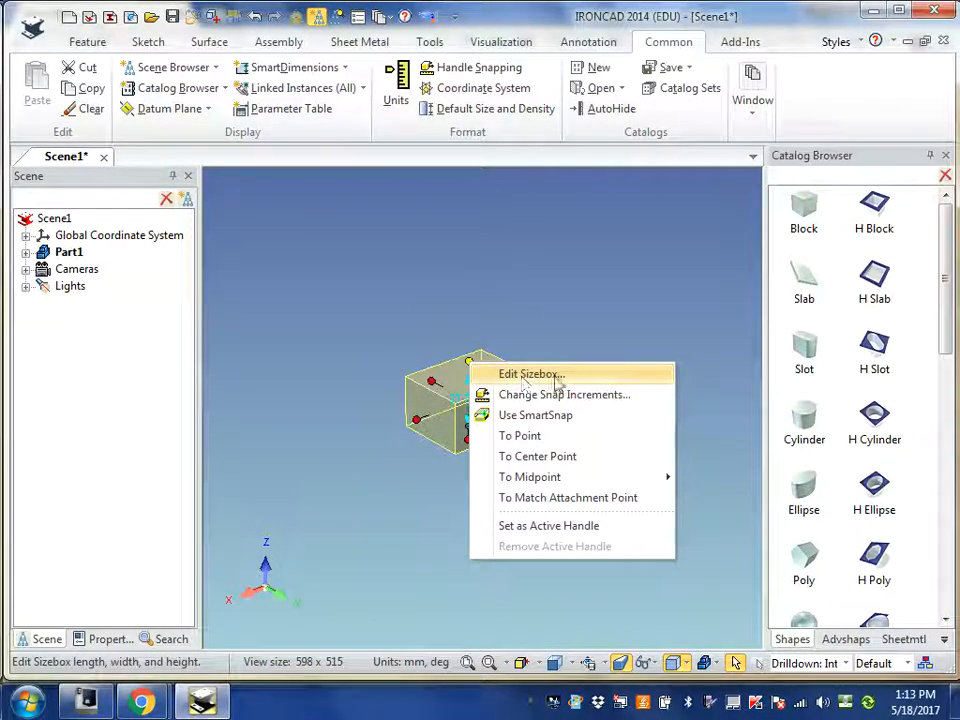
left_click(557, 376)
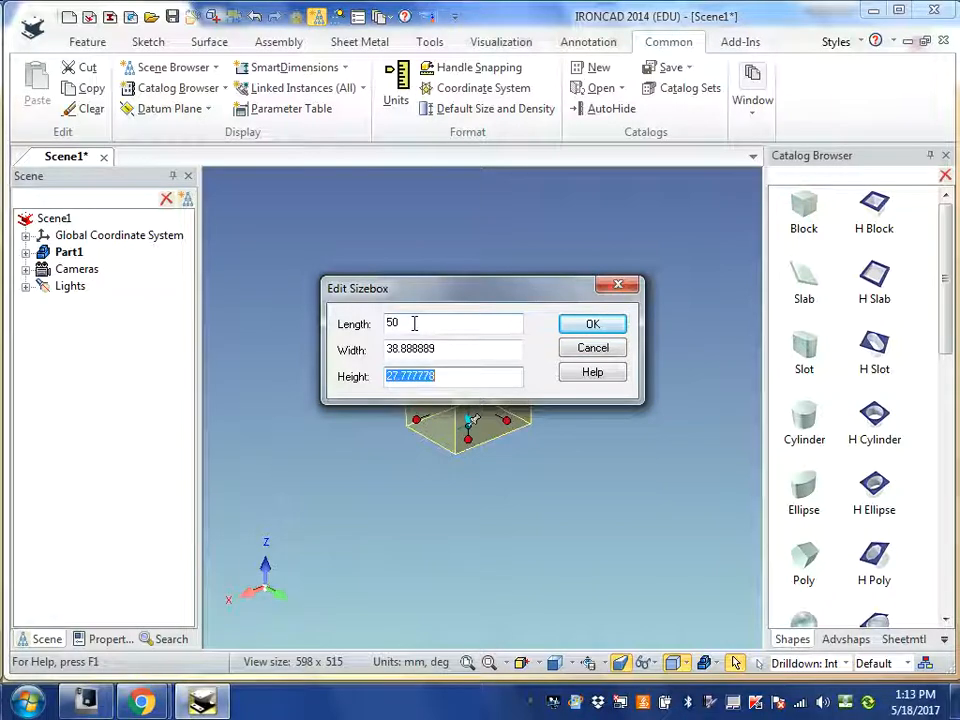
left_click_drag(414, 323, 364, 323)
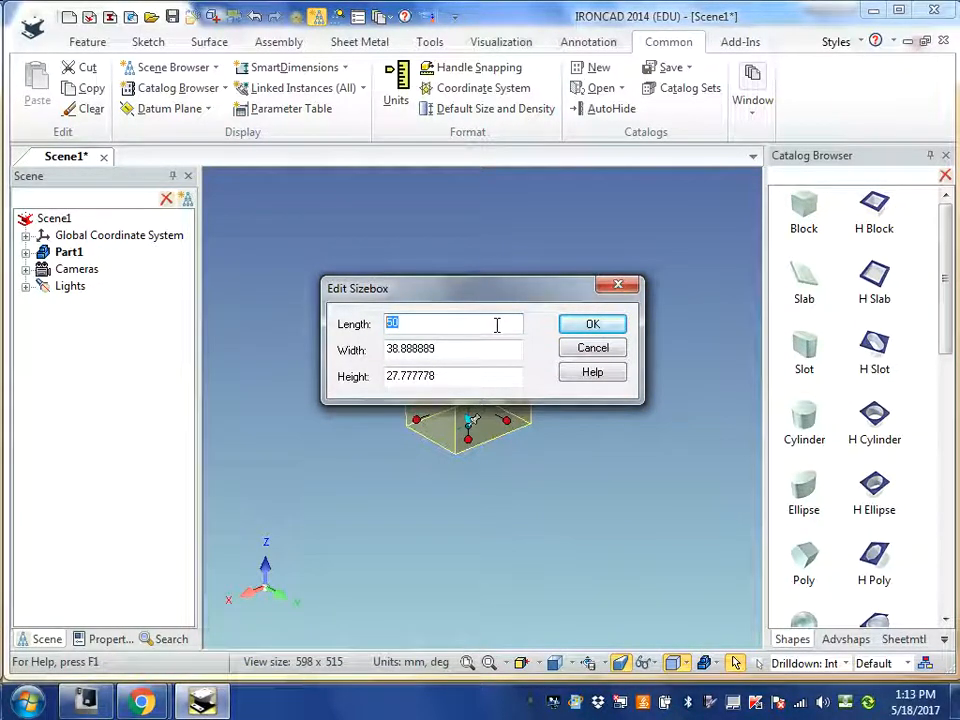
type("100")
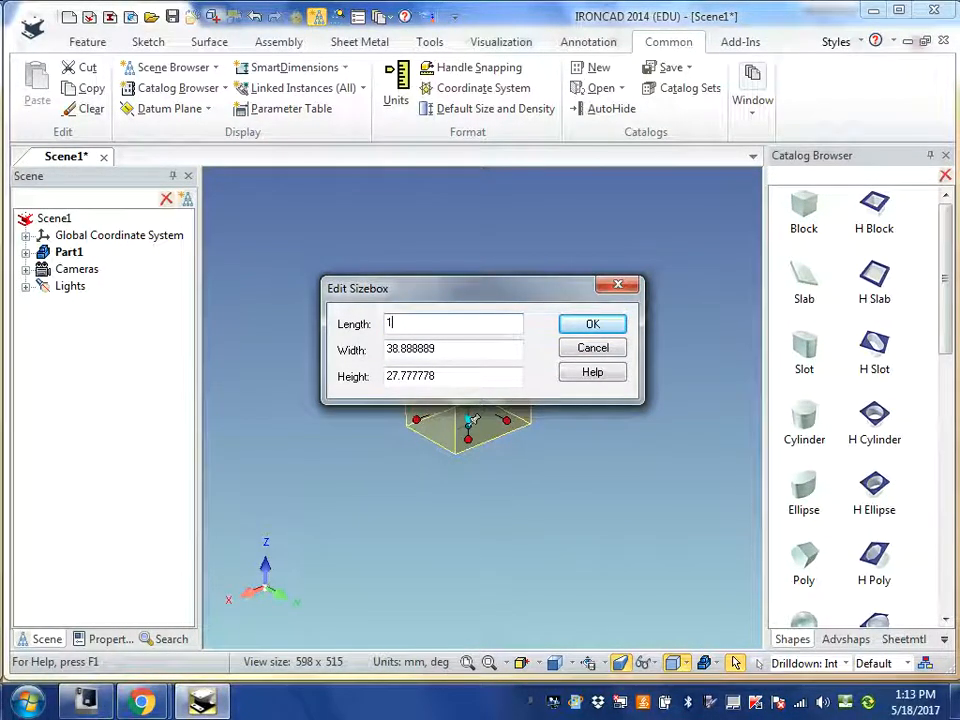
left_click(441, 348)
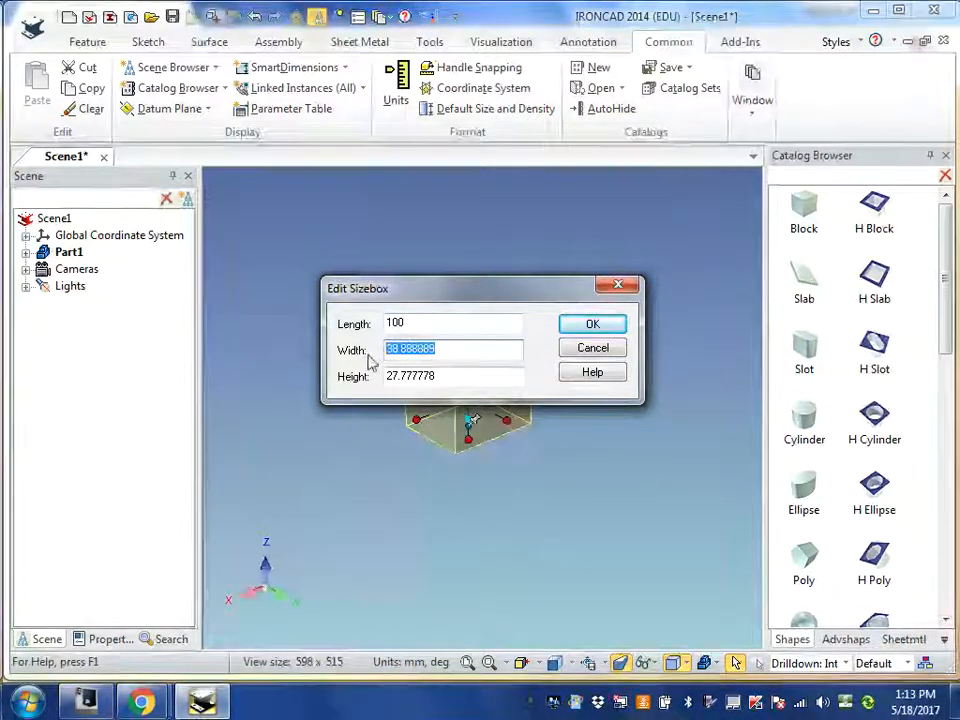
type("40")
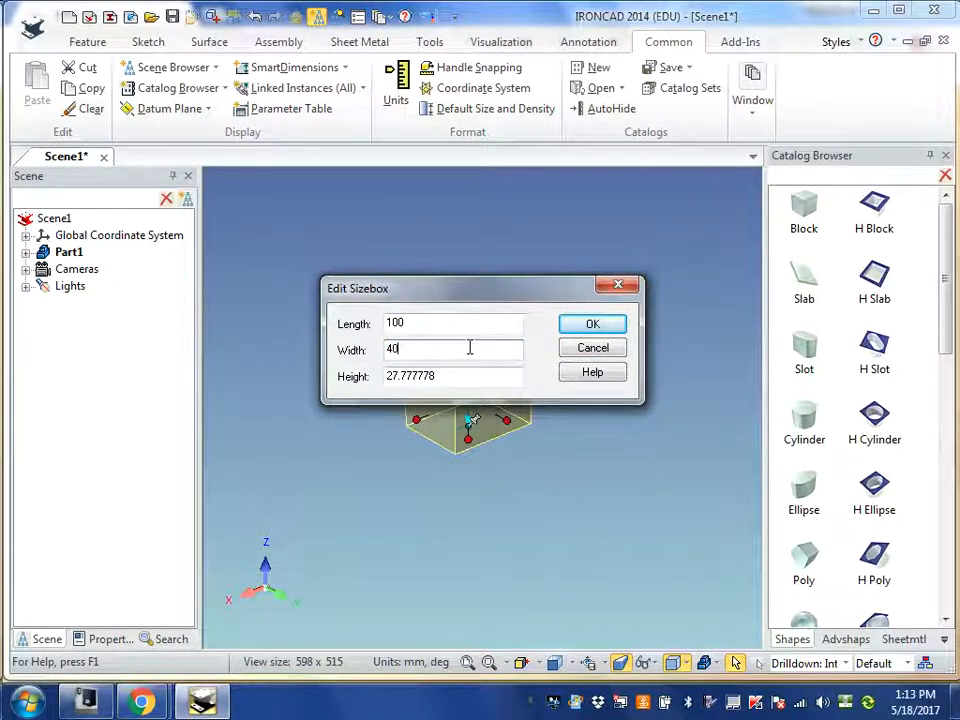
left_click_drag(441, 384, 381, 386)
type("40")
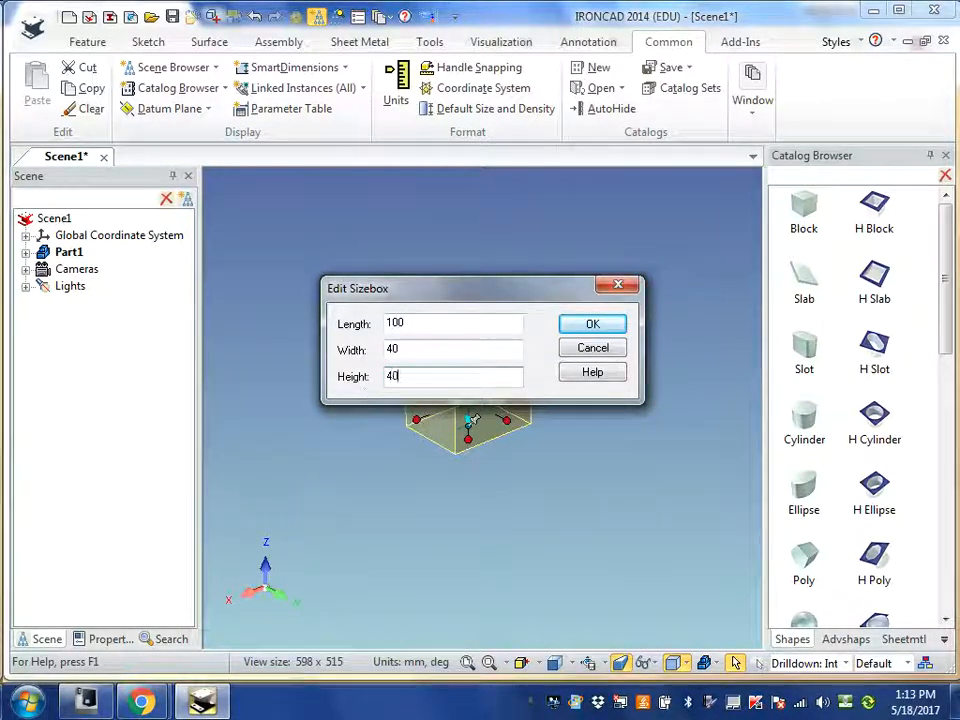
left_click(593, 325)
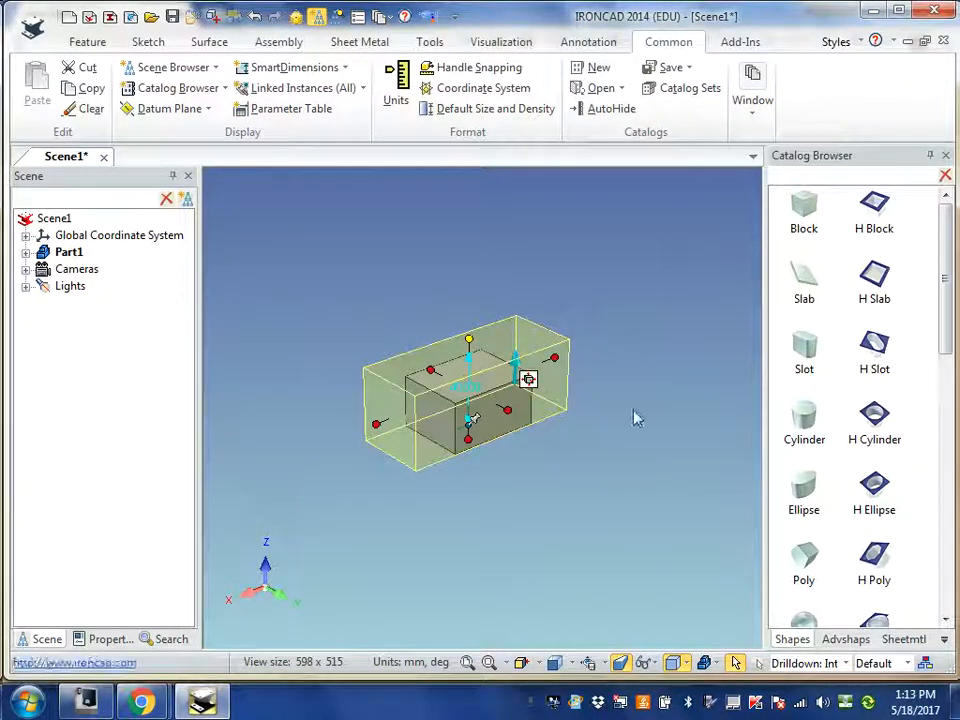
left_click(646, 302)
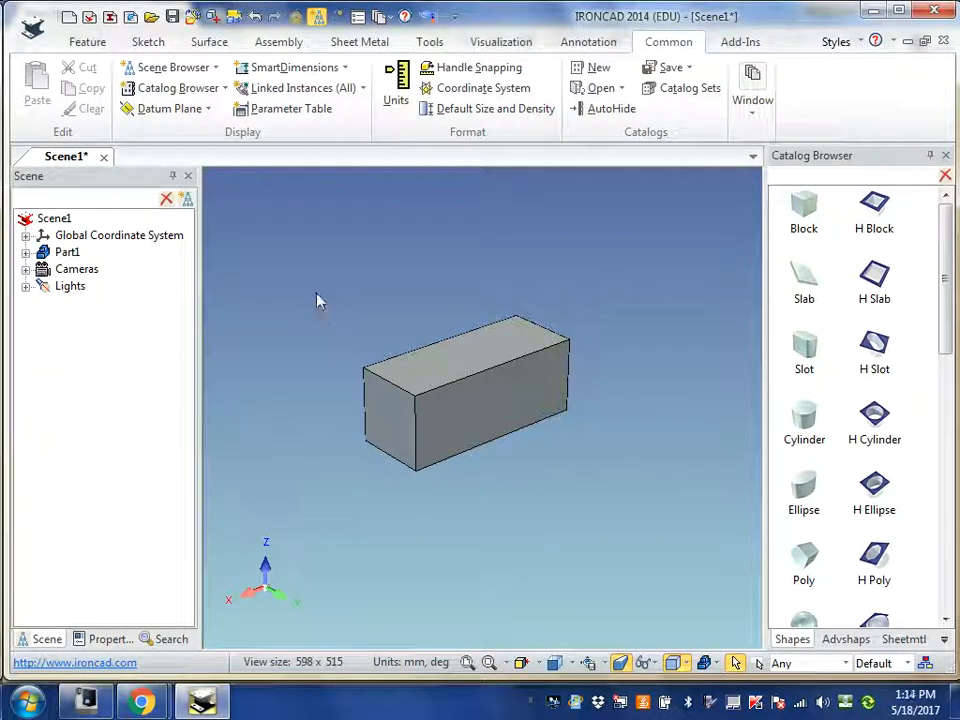
- Start the Extrude Wizard and show the whole block from the TOP view for placing the profile
left_click(82, 44)
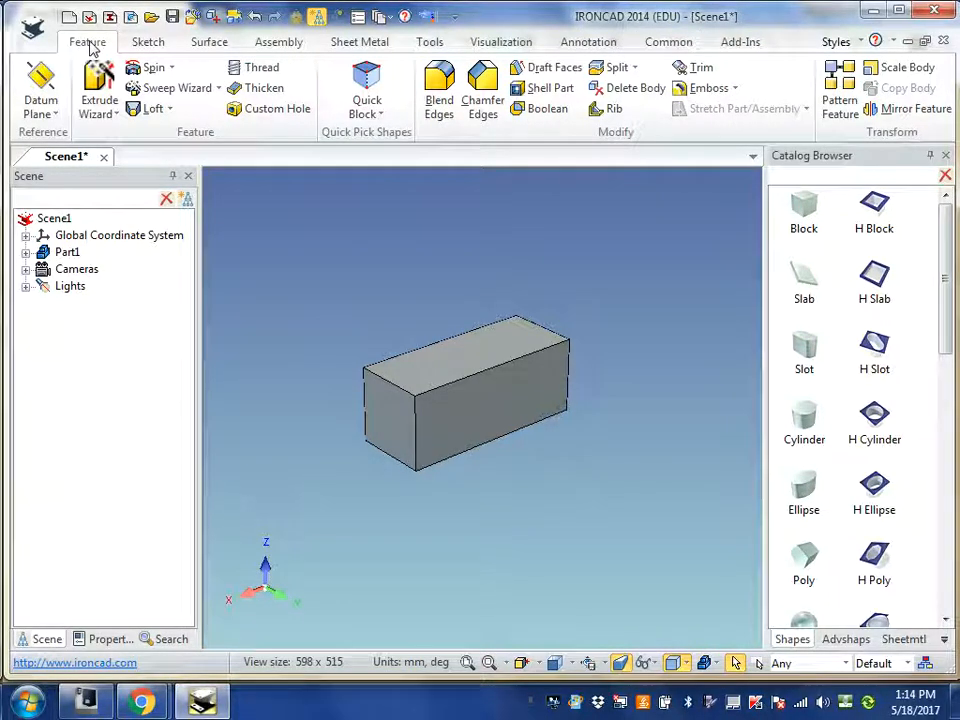
left_click(115, 117)
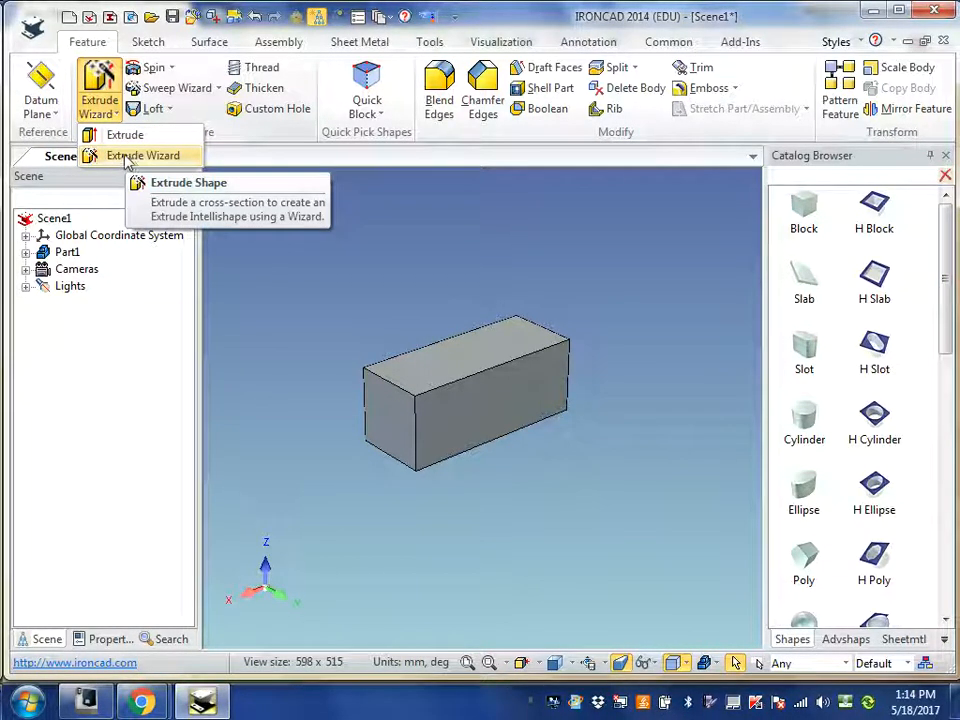
left_click(128, 163)
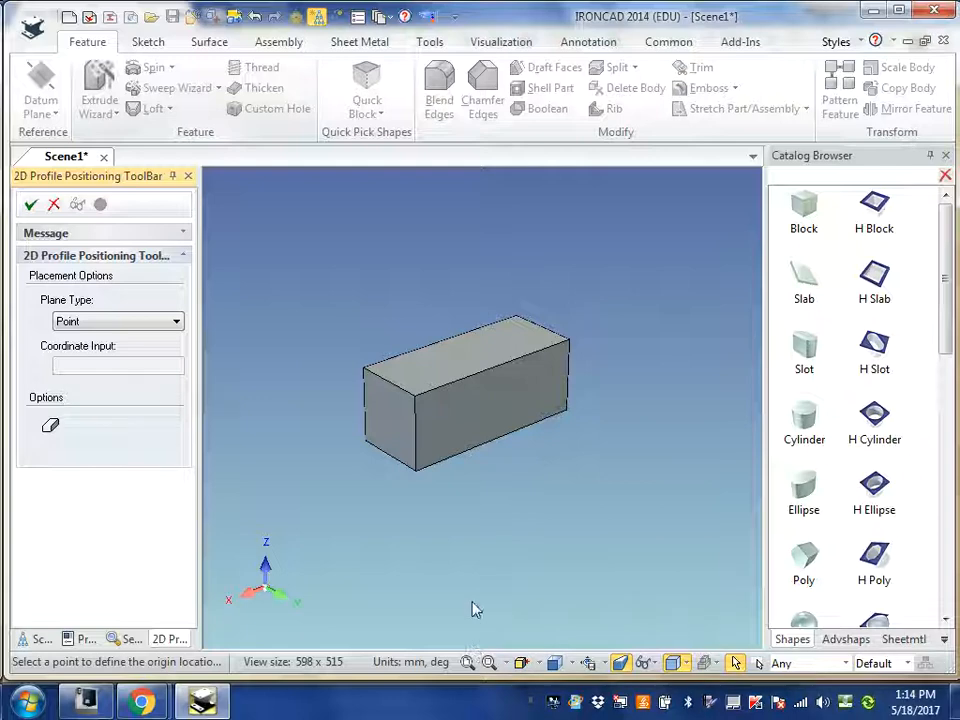
left_click(466, 664)
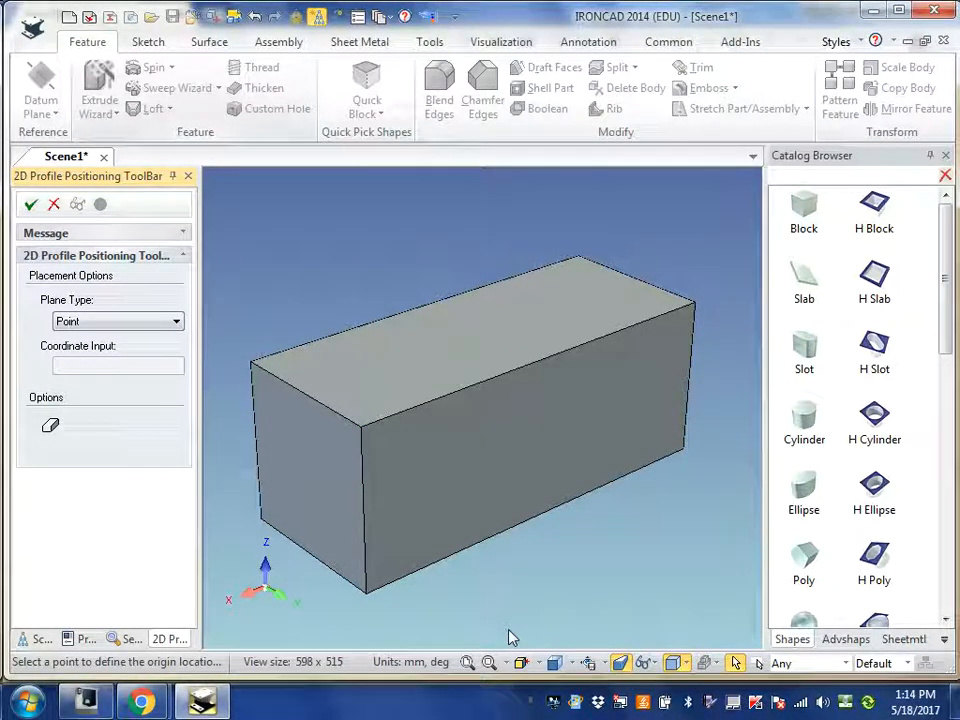
left_click(569, 666)
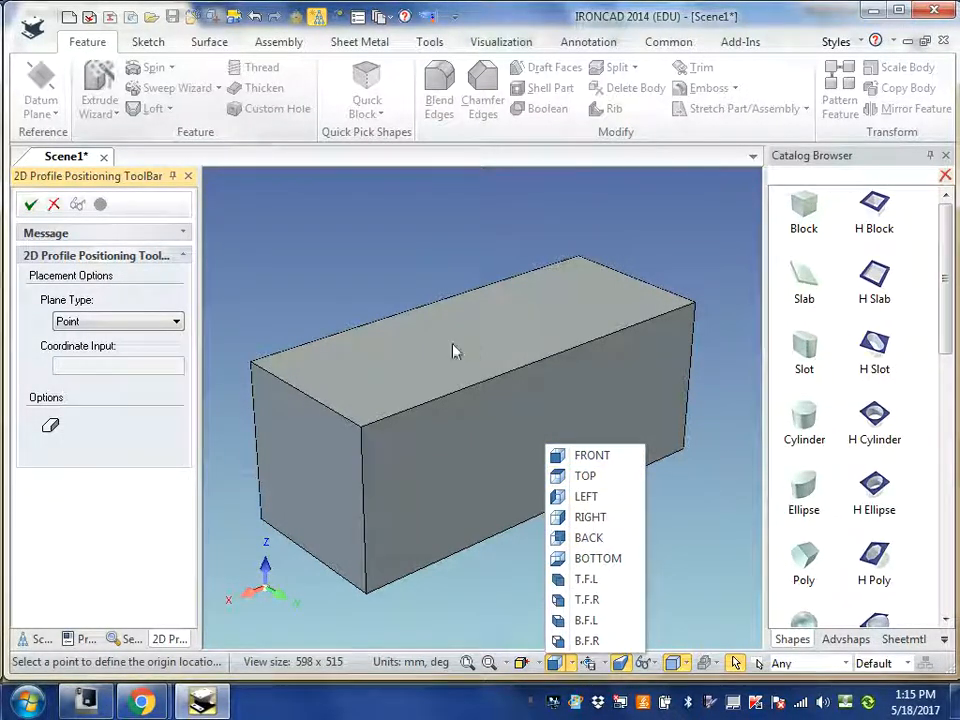
left_click(585, 477)
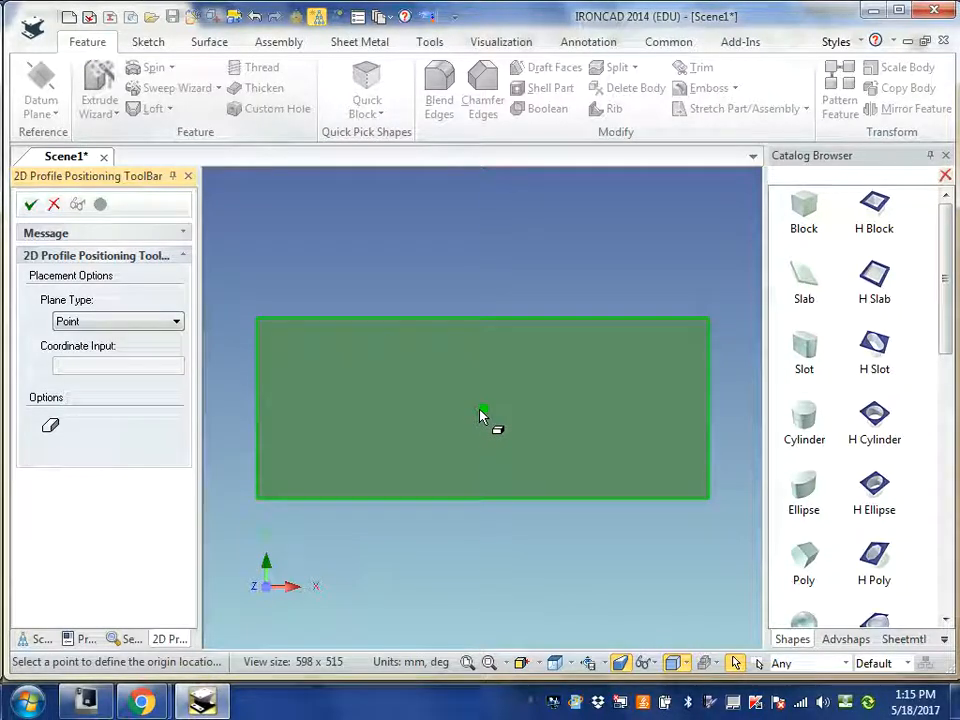
- Orbit around the block to look at its other faces and restore the TOP view
left_click(507, 664)
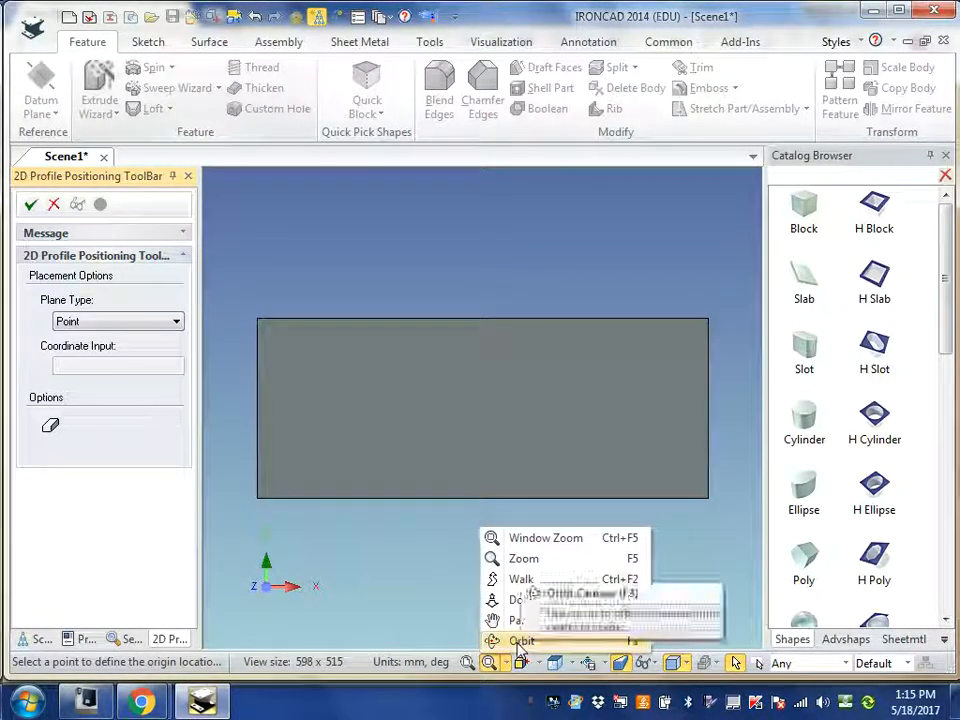
left_click(520, 641)
left_click_drag(484, 553, 344, 517)
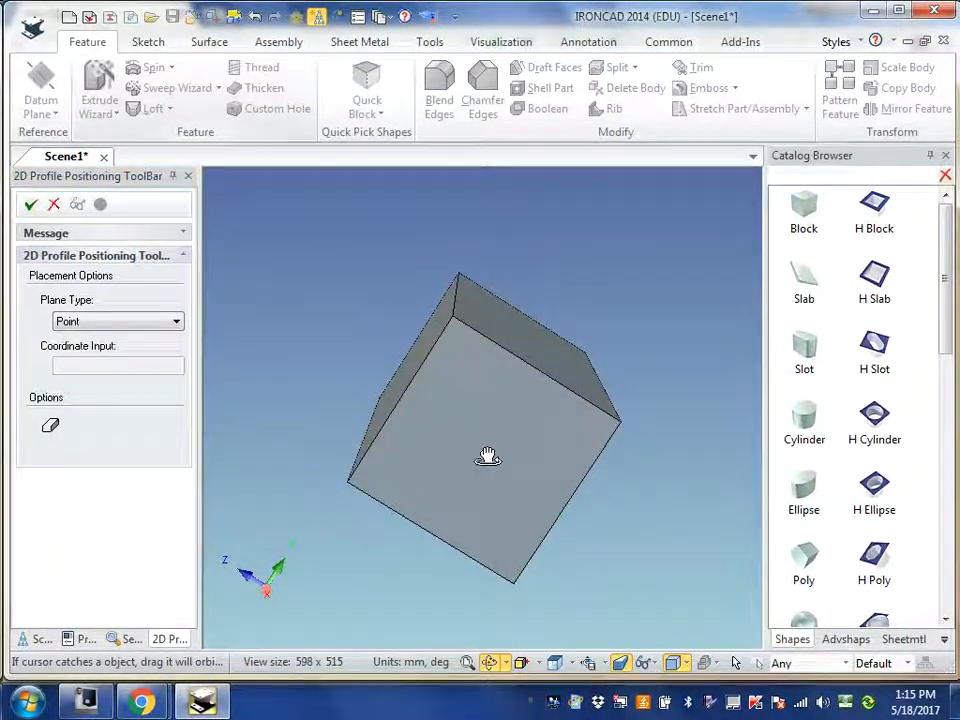
left_click_drag(688, 567, 542, 516)
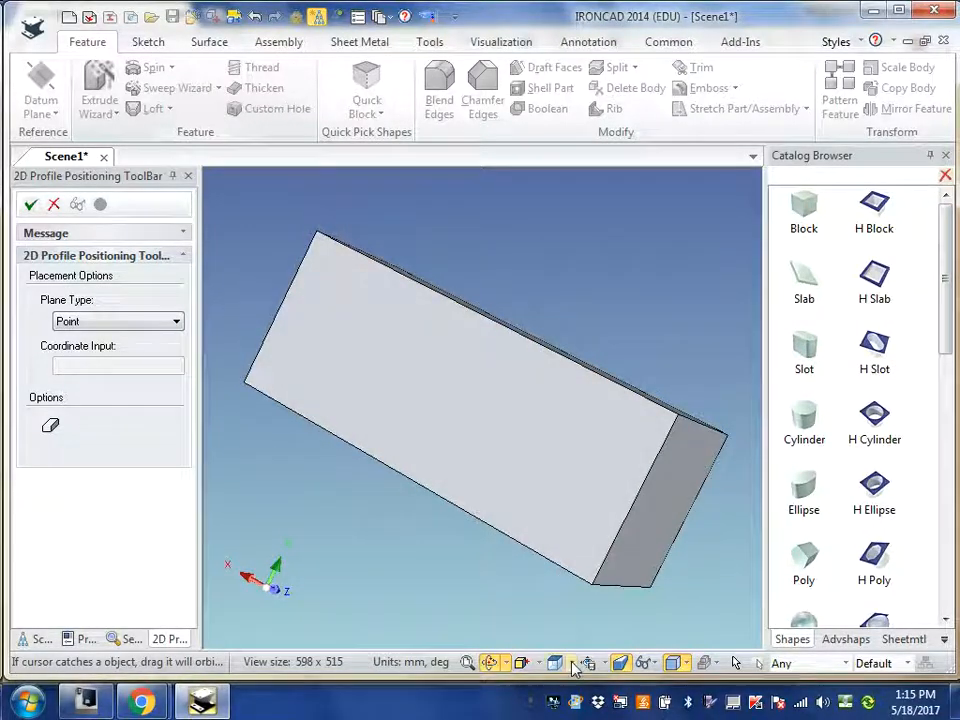
left_click(571, 663)
left_click(585, 477)
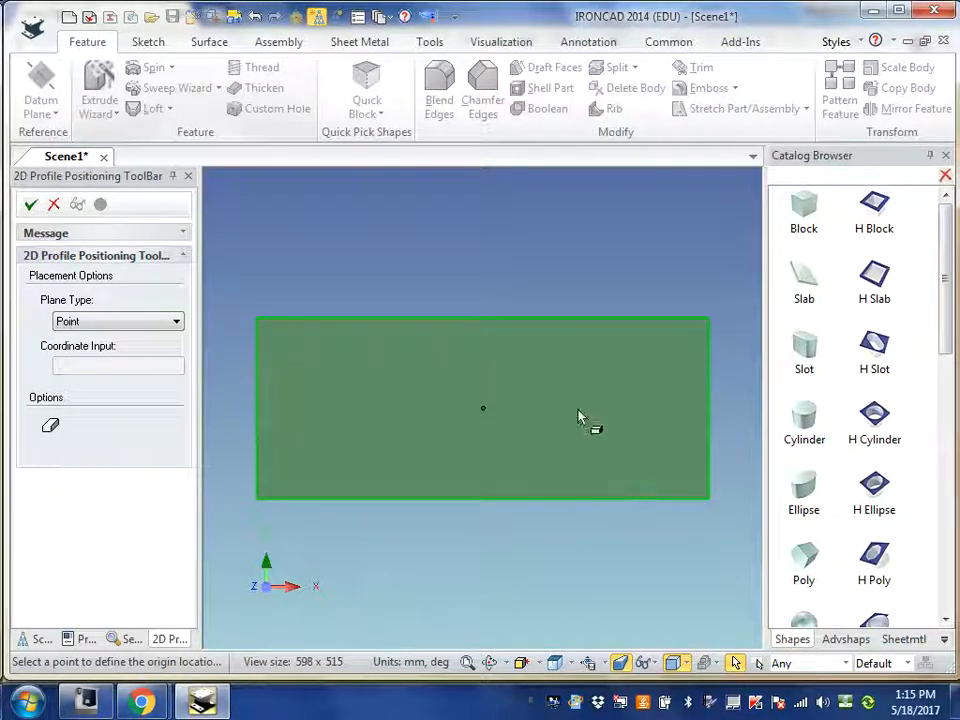
- Place the extrude profile at the centre of the block's top face, set it to remove material, and continue without changing the drawing grid
left_click(482, 416)
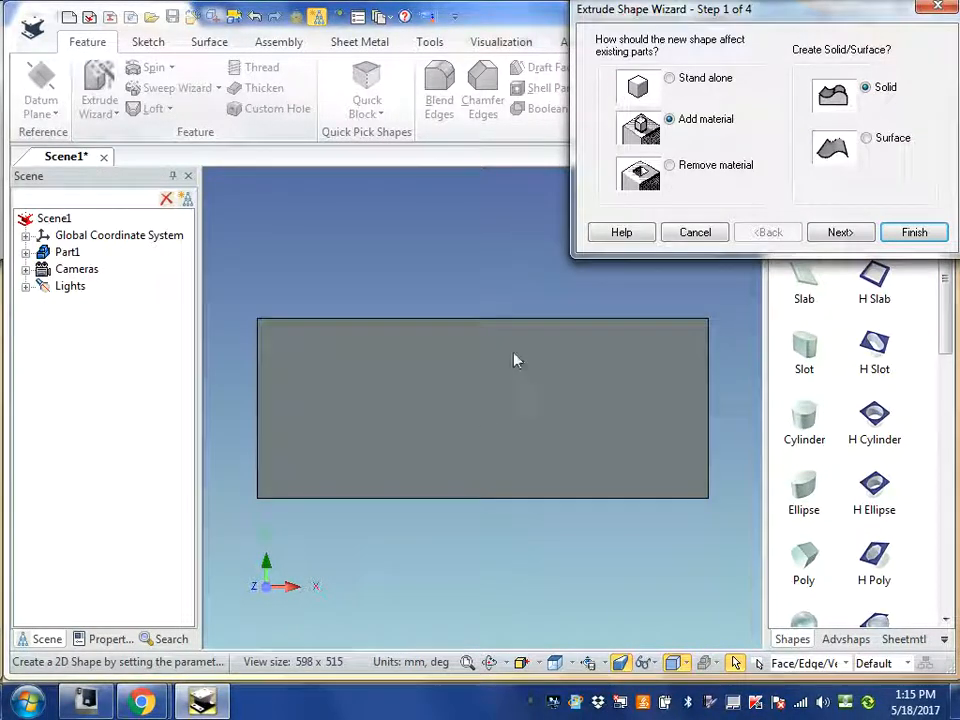
left_click(670, 166)
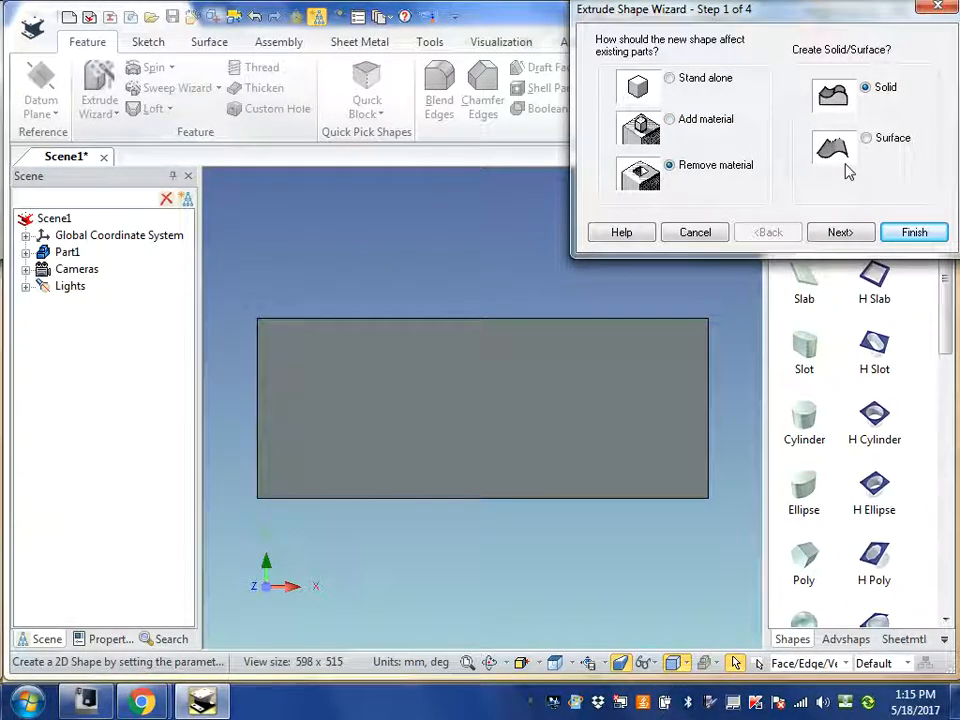
left_click(914, 233)
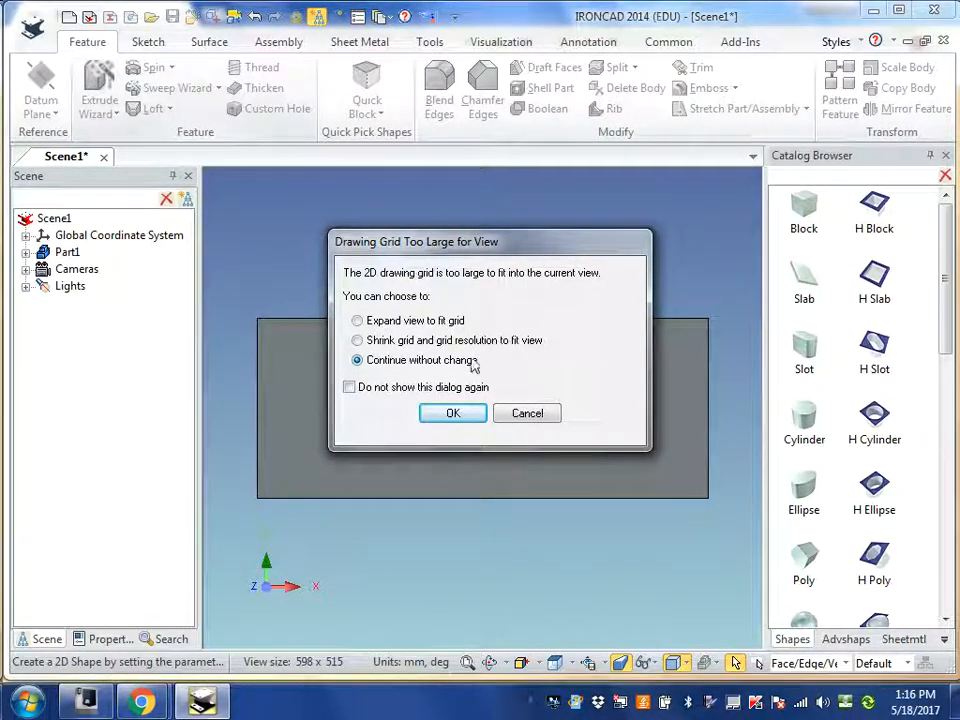
left_click(349, 388)
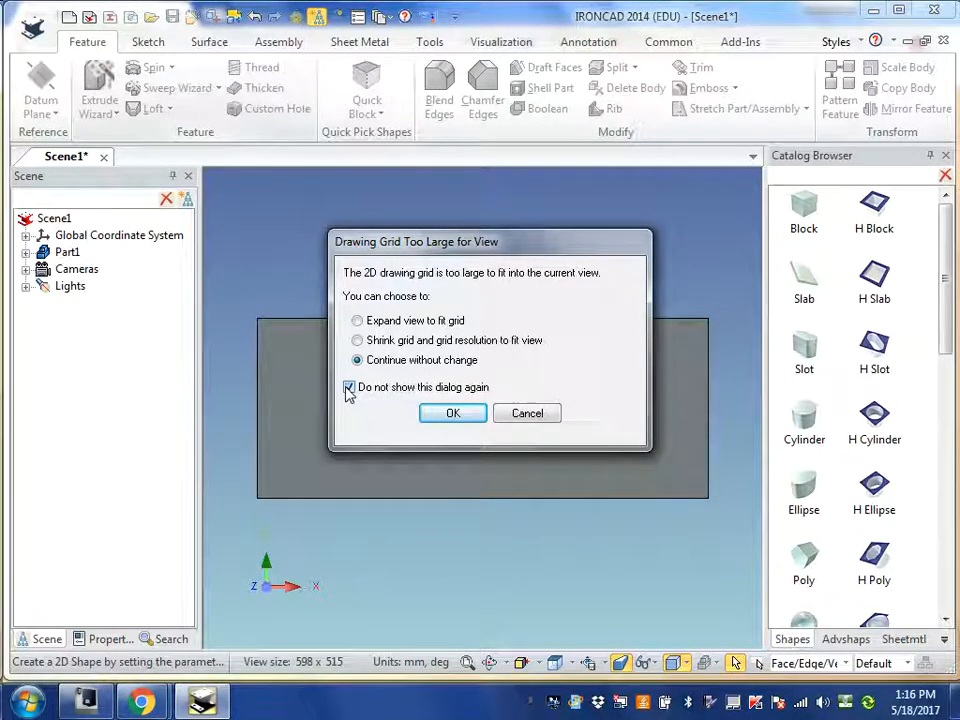
left_click(349, 387)
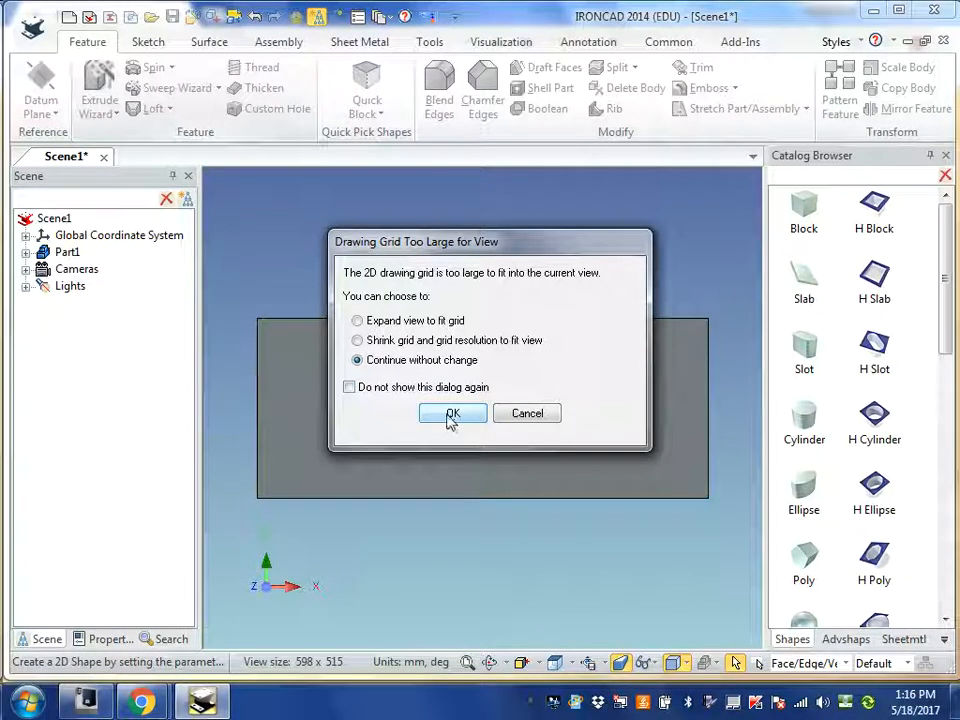
left_click(452, 414)
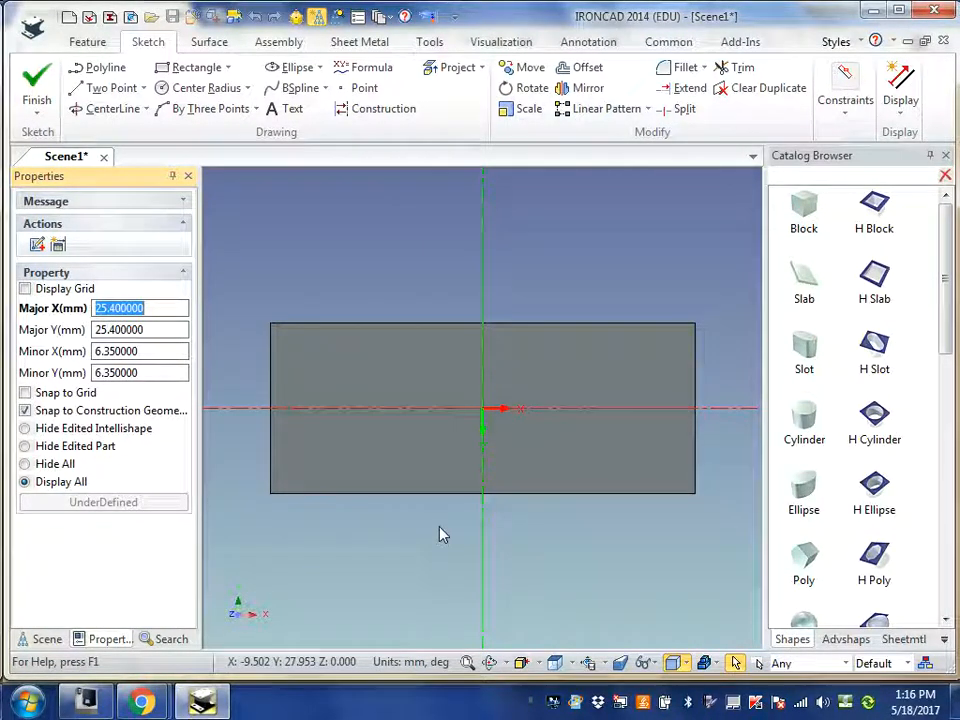
- Draw a two-point line from the block's lower-left corner along its left edge, 20 mm long with a slope of -90
left_click(96, 89)
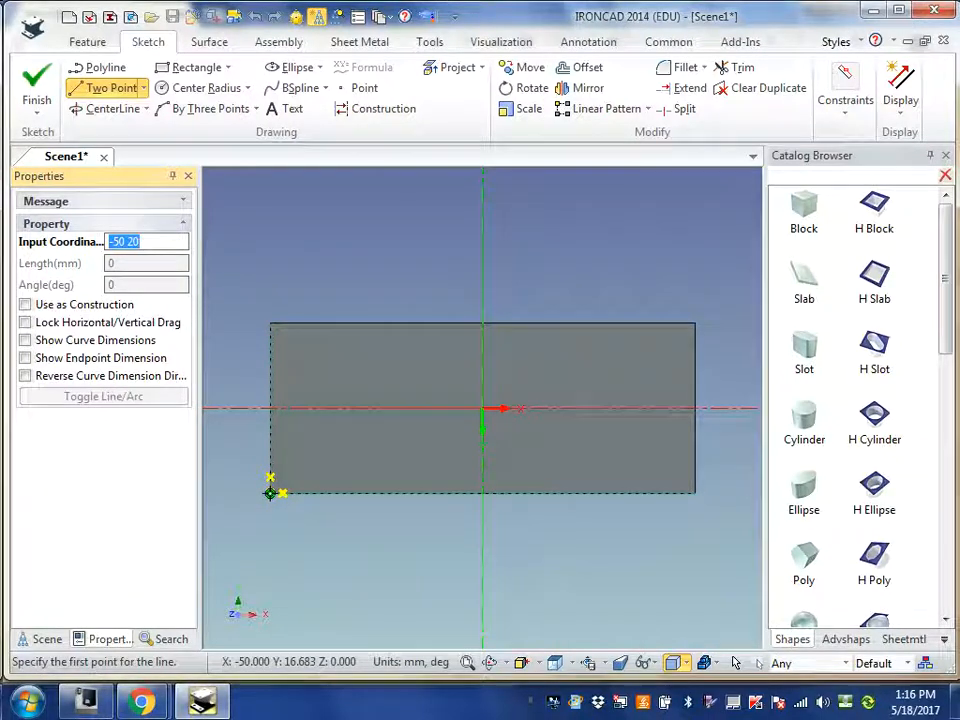
left_click(270, 492)
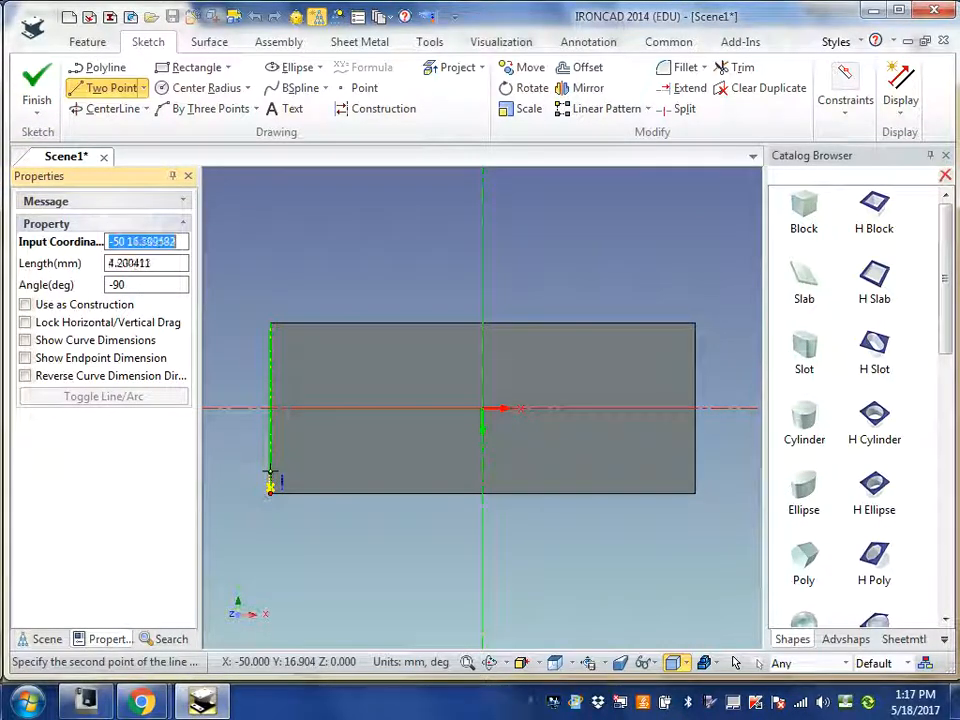
right_click(268, 388)
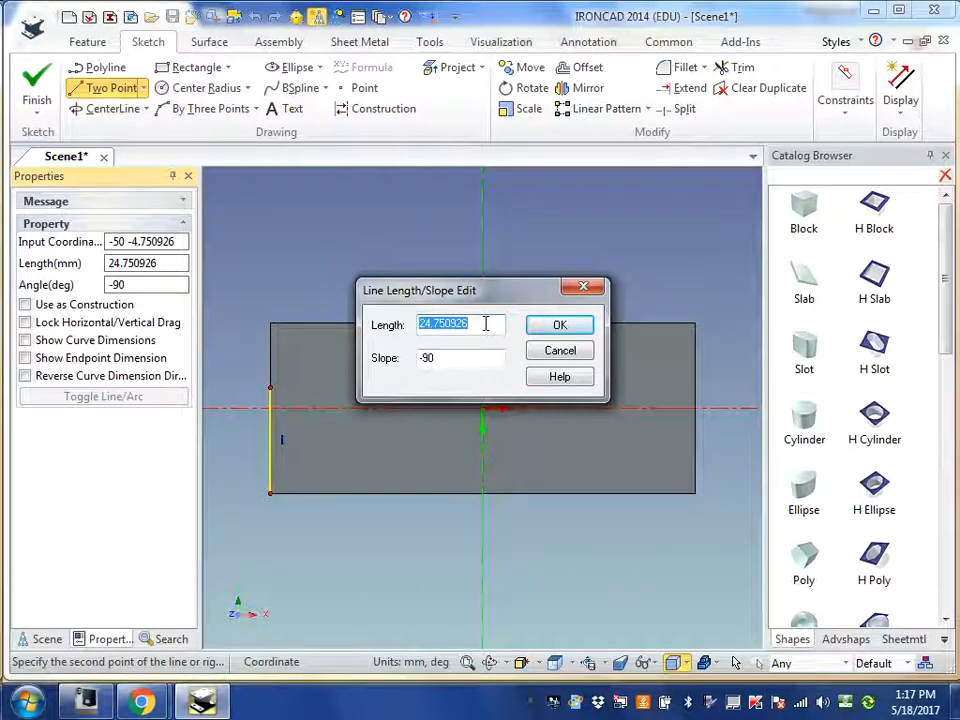
type("20")
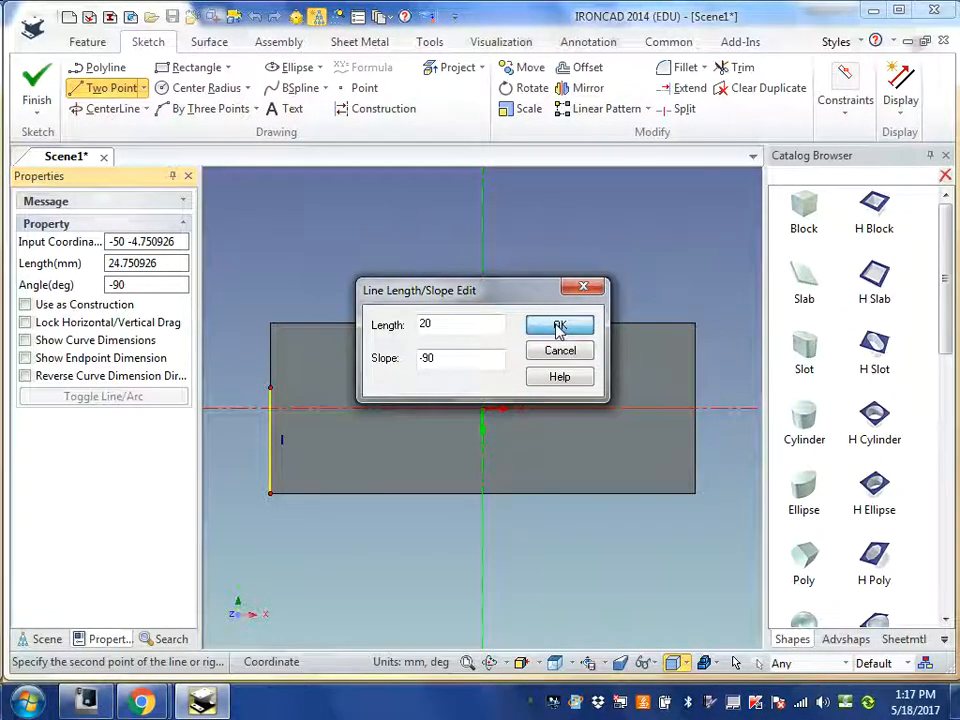
left_click(559, 328)
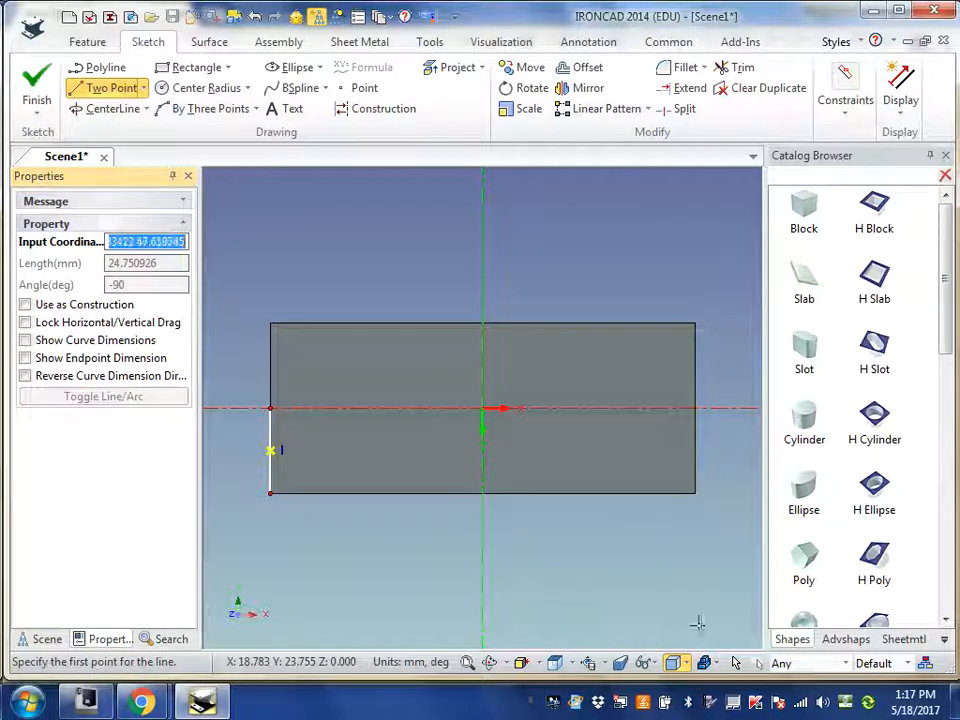
left_click(735, 663)
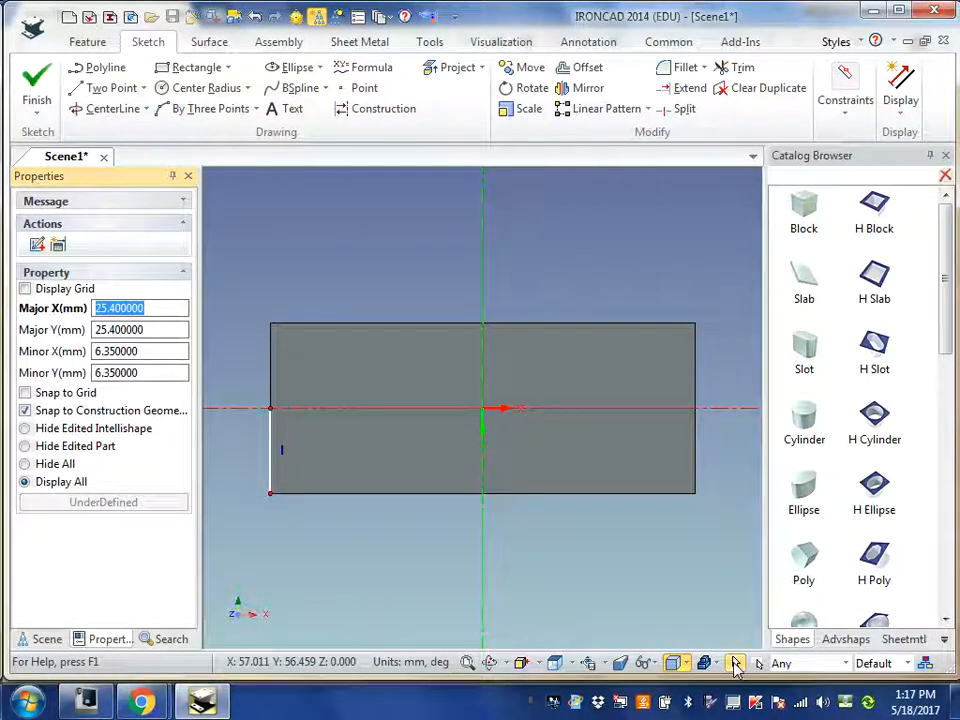
- Set the length of the vertical line on the block's left edge to 30 mm
left_click(270, 453)
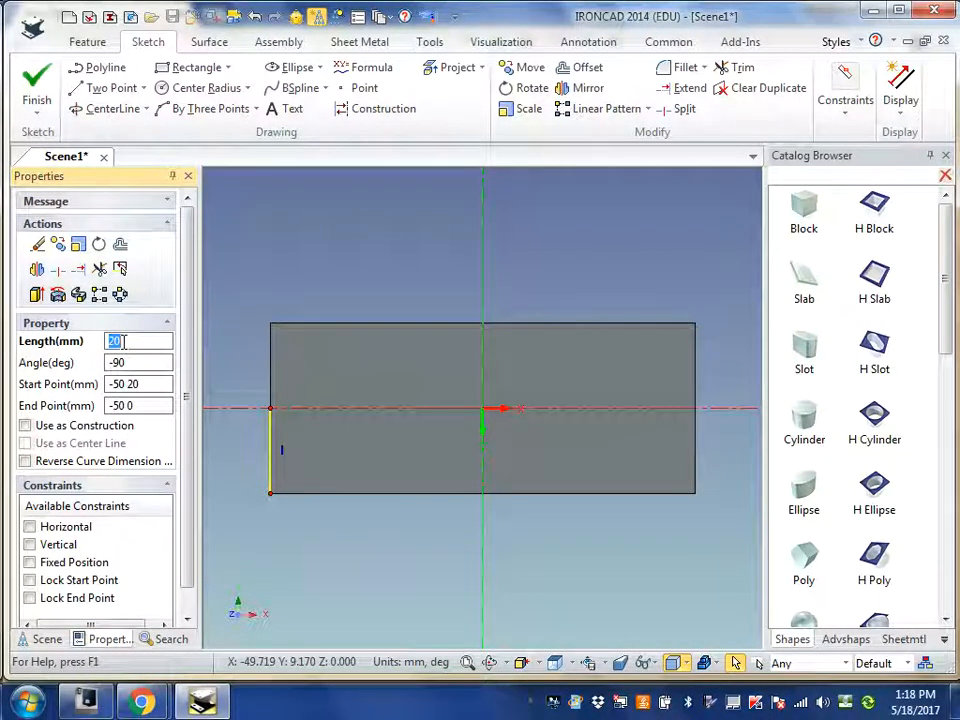
type("30")
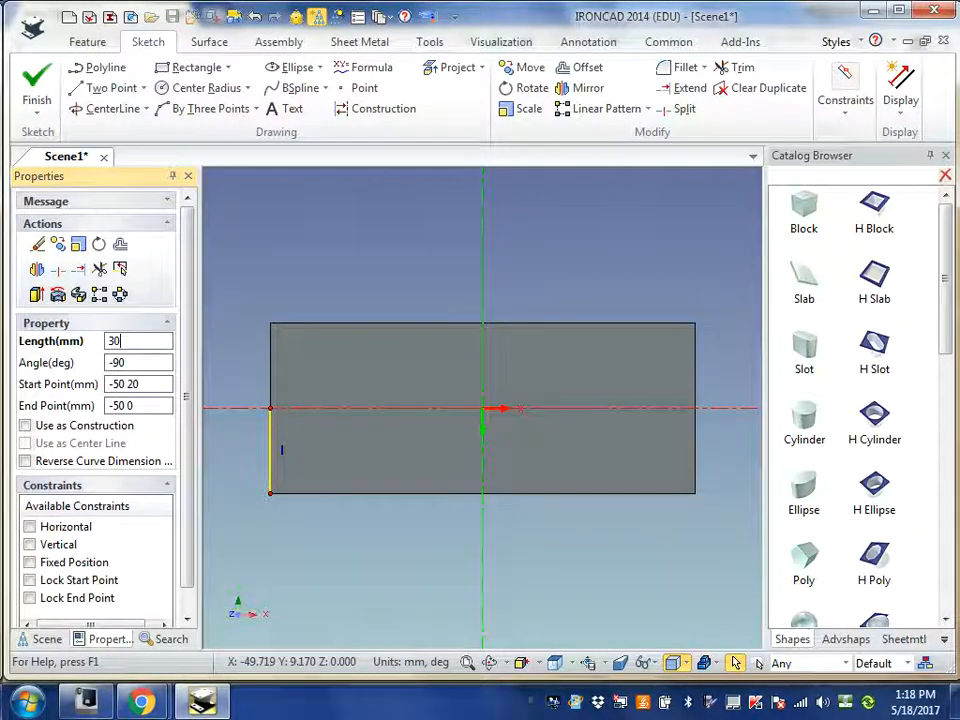
key("Return")
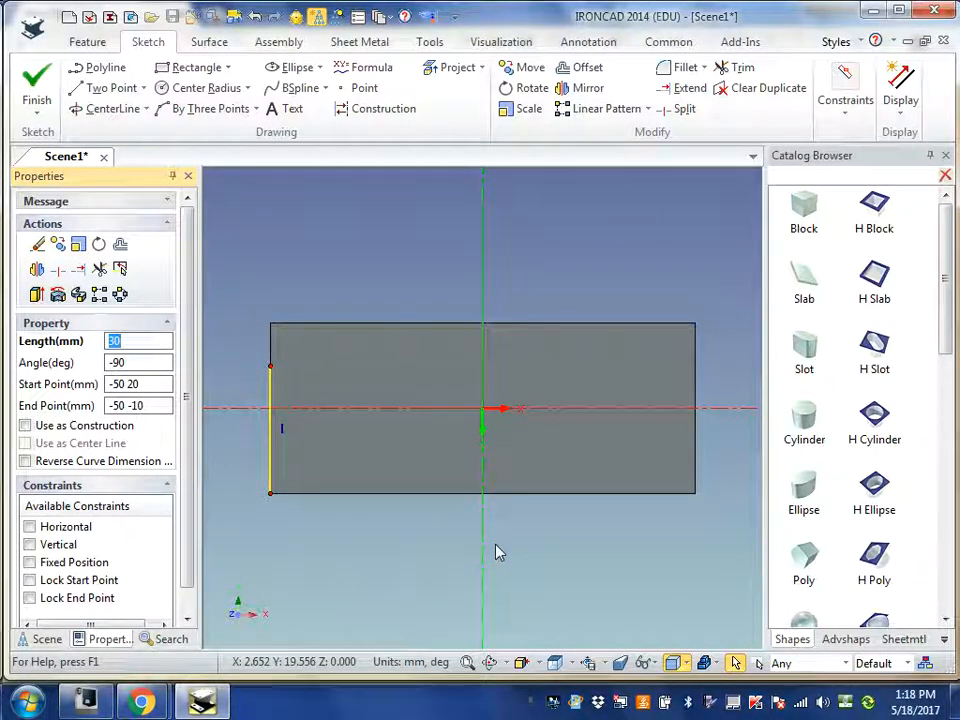
- Draw a two-point line from the block's lower-left corner along its bottom edge, 30 mm long with a slope of 0
left_click(111, 89)
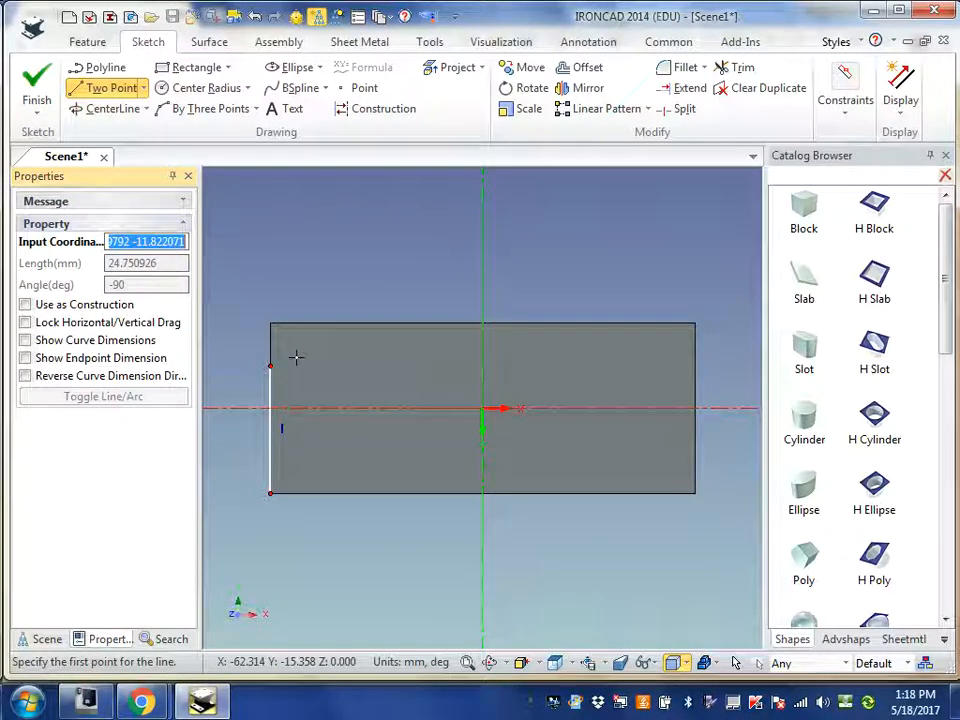
left_click(269, 492)
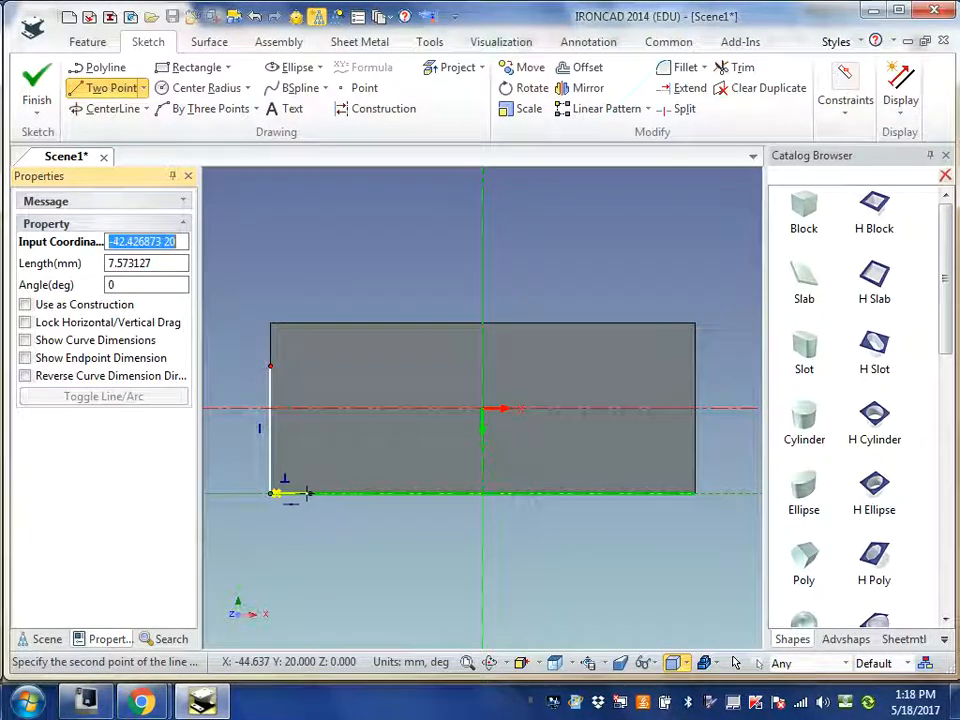
right_click(377, 493)
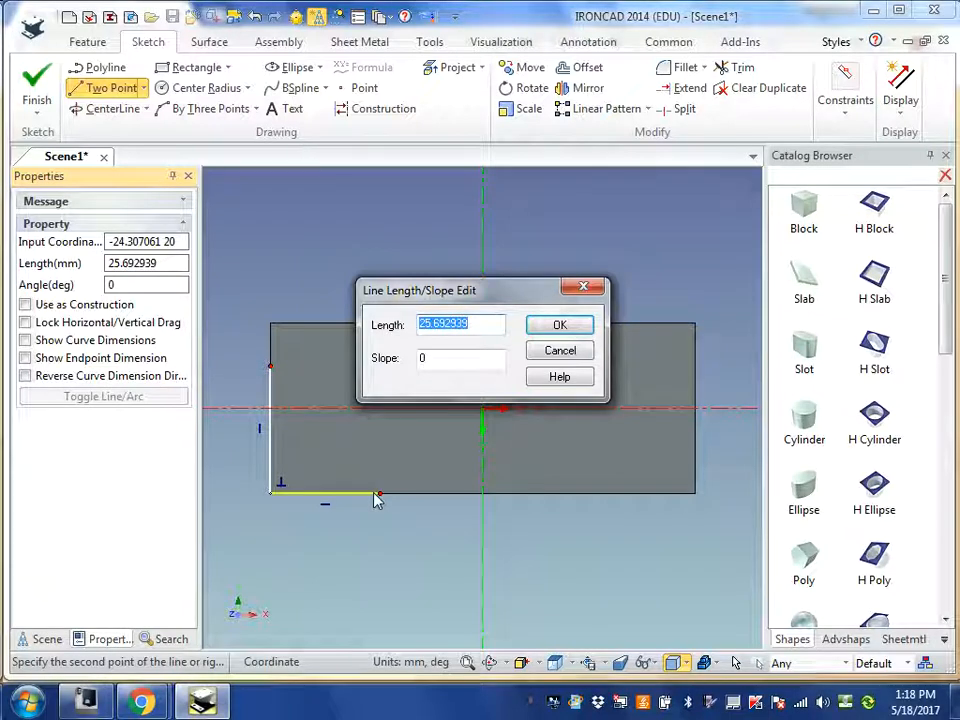
type("30")
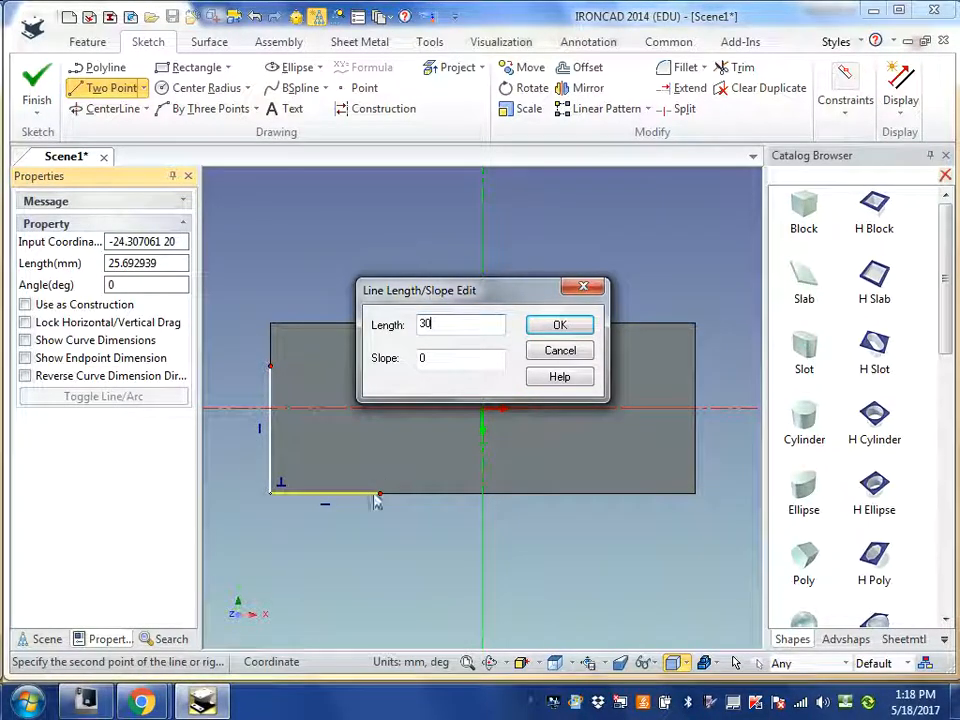
left_click(556, 326)
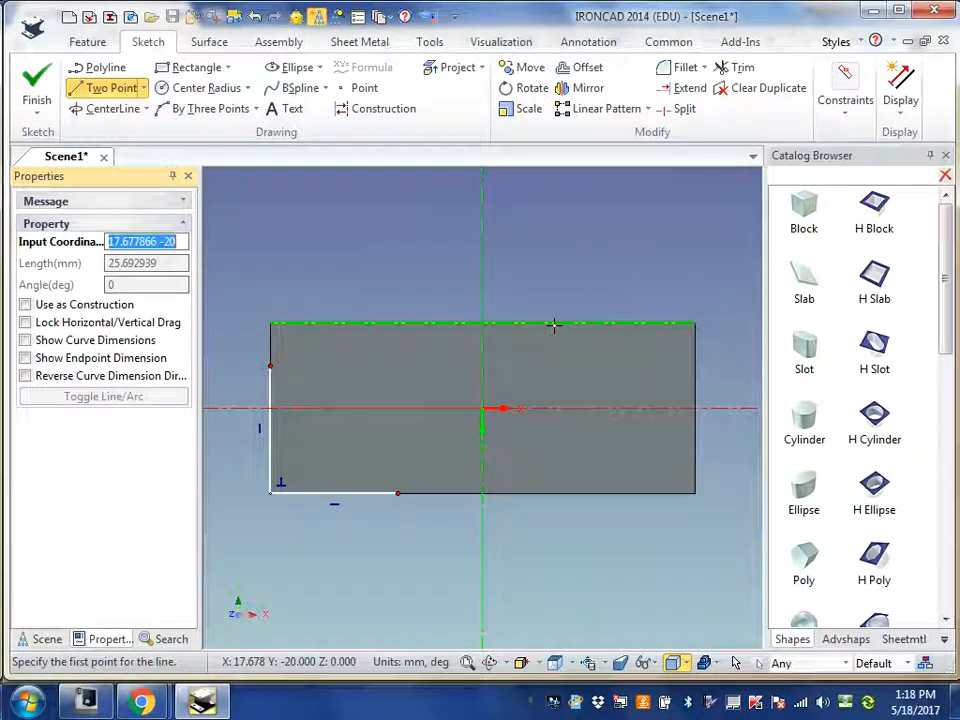
- Close the triangle with a line joining the free ends of the two 30 mm lines, and finish the sketch
left_click(269, 366)
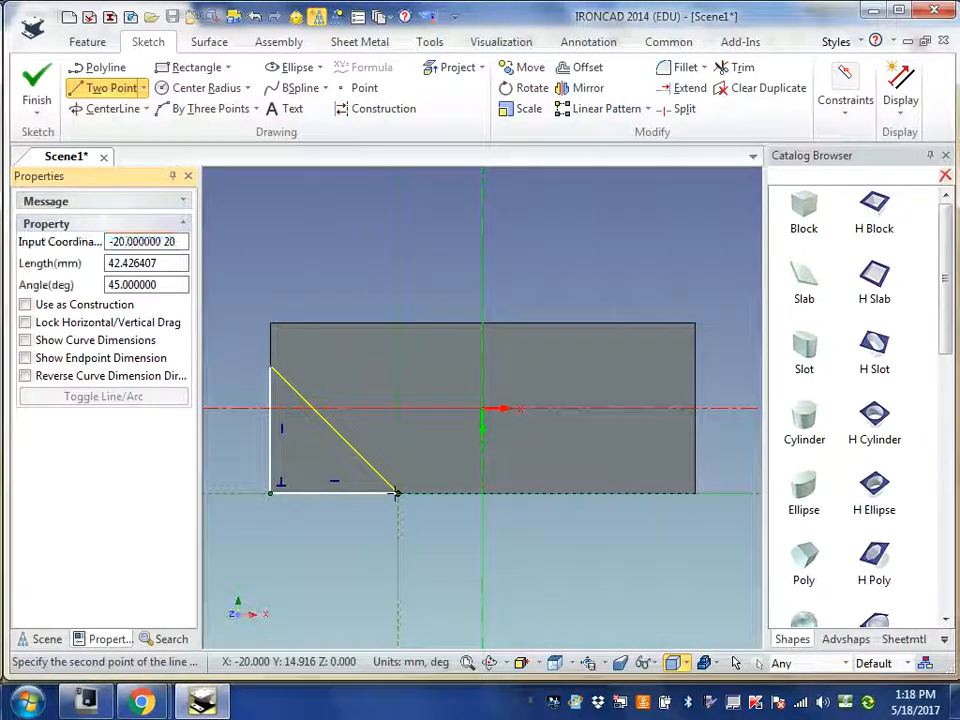
left_click(396, 492)
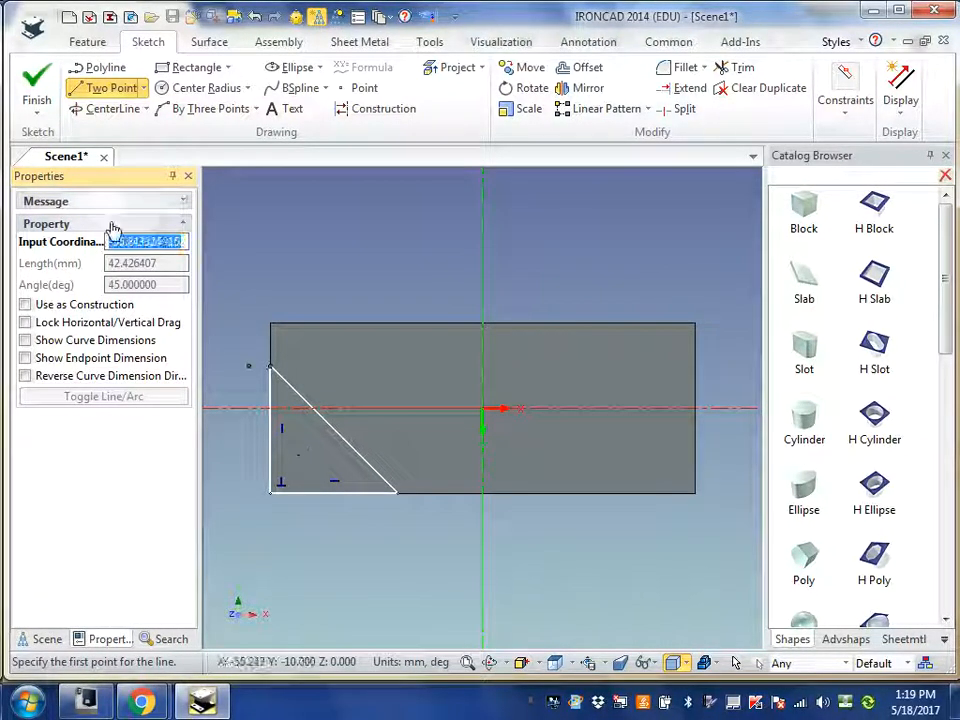
left_click(35, 80)
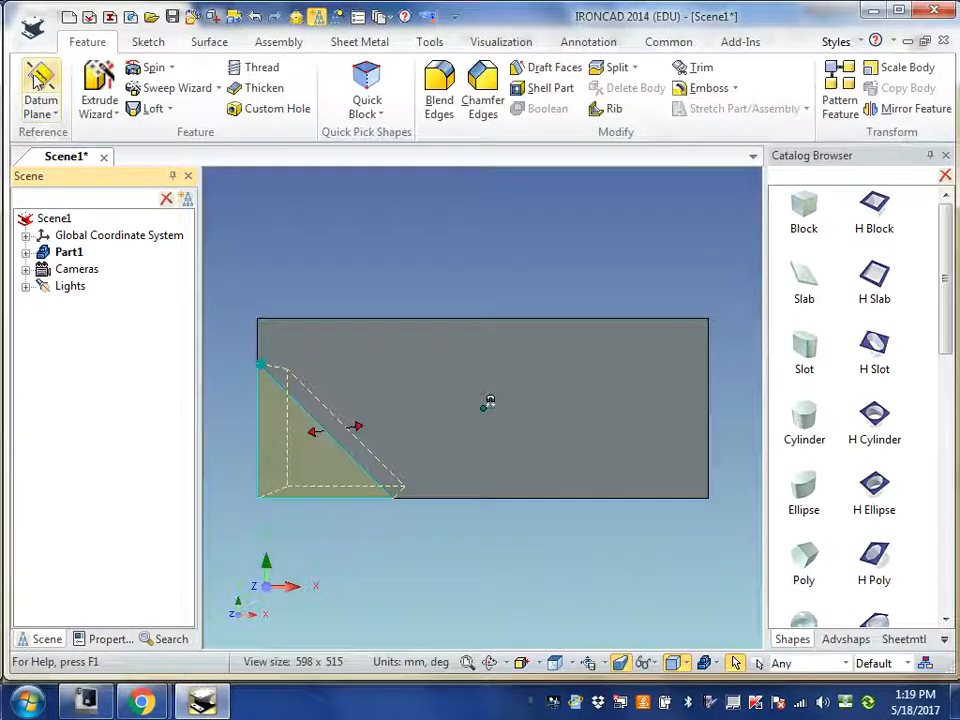
- Shorten the triangular cut's depth so it ends partway through the block
middle_click_drag(398, 581, 452, 570)
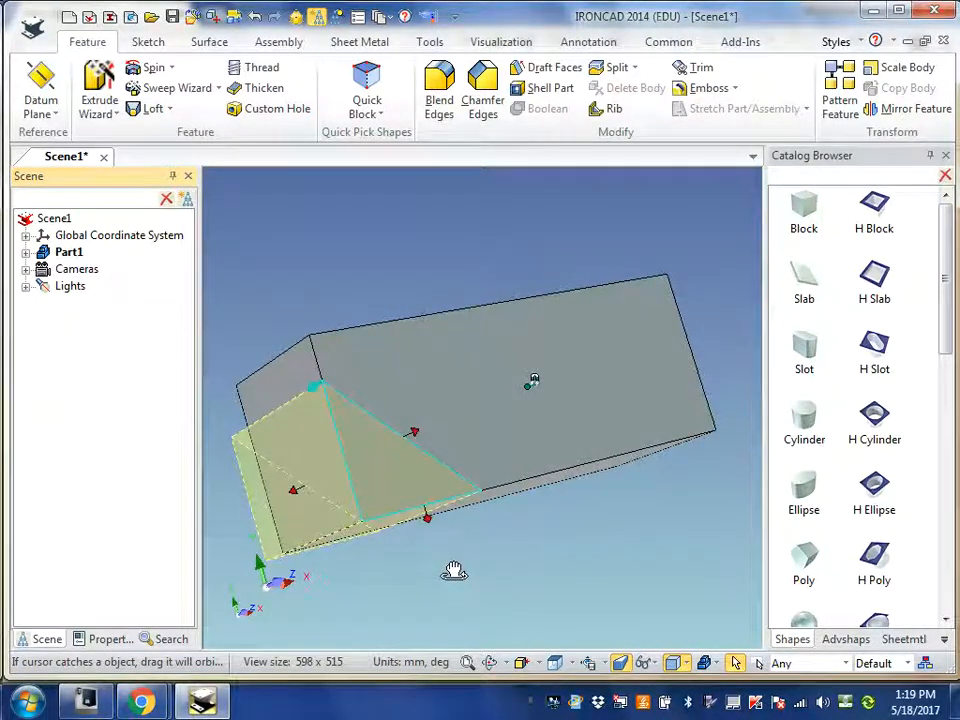
left_click(303, 484)
left_click_drag(346, 484, 407, 477)
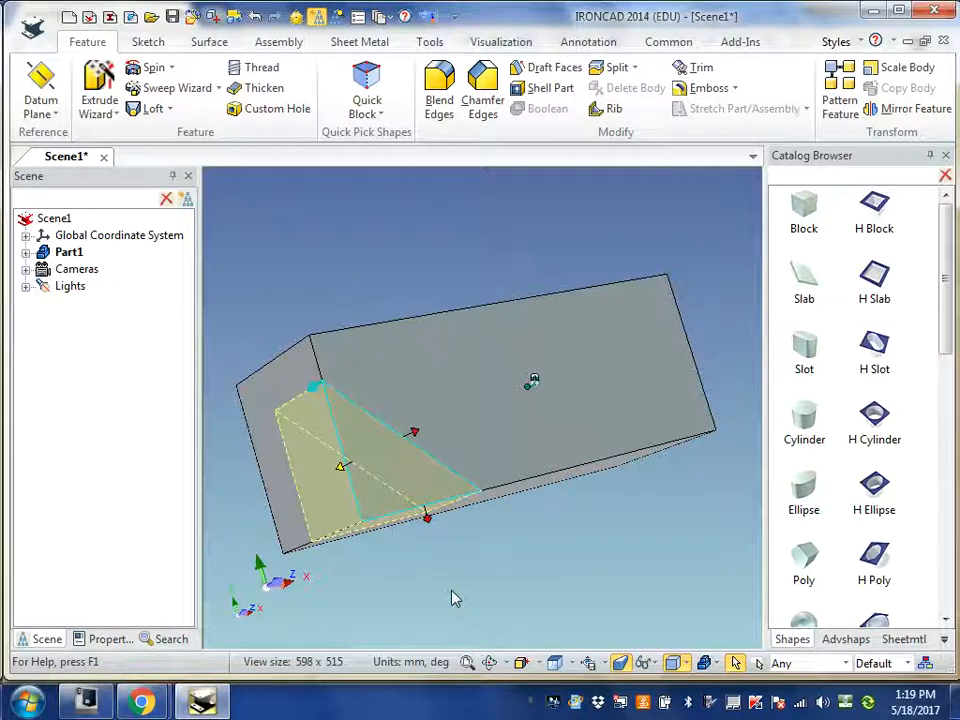
- Delete the triangular cut from the block and undo the deletion
key("Delete")
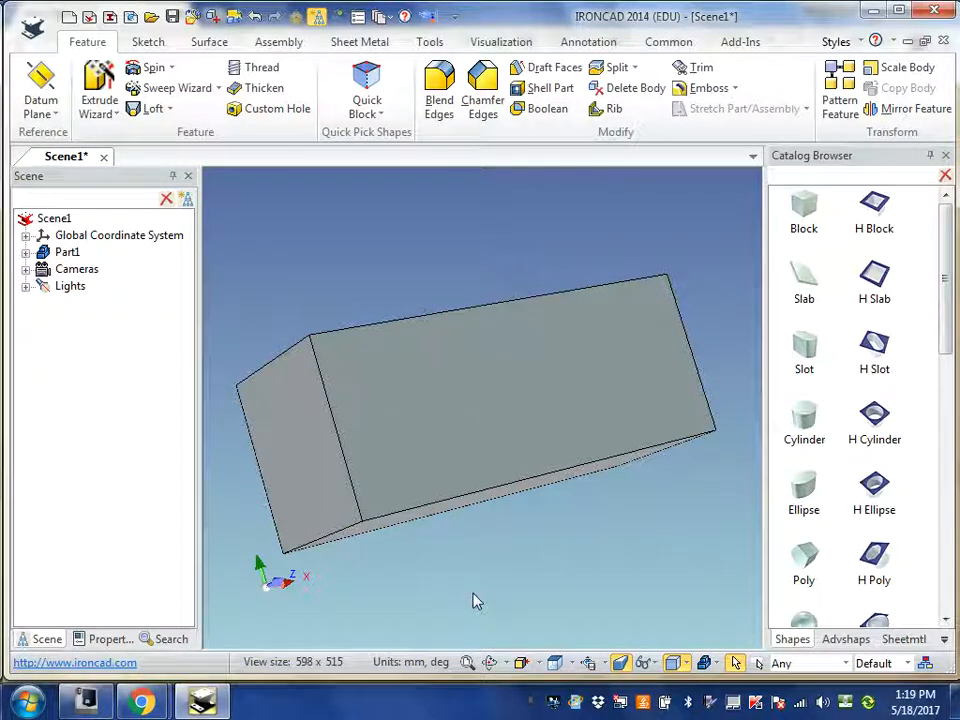
key("ctrl+z")
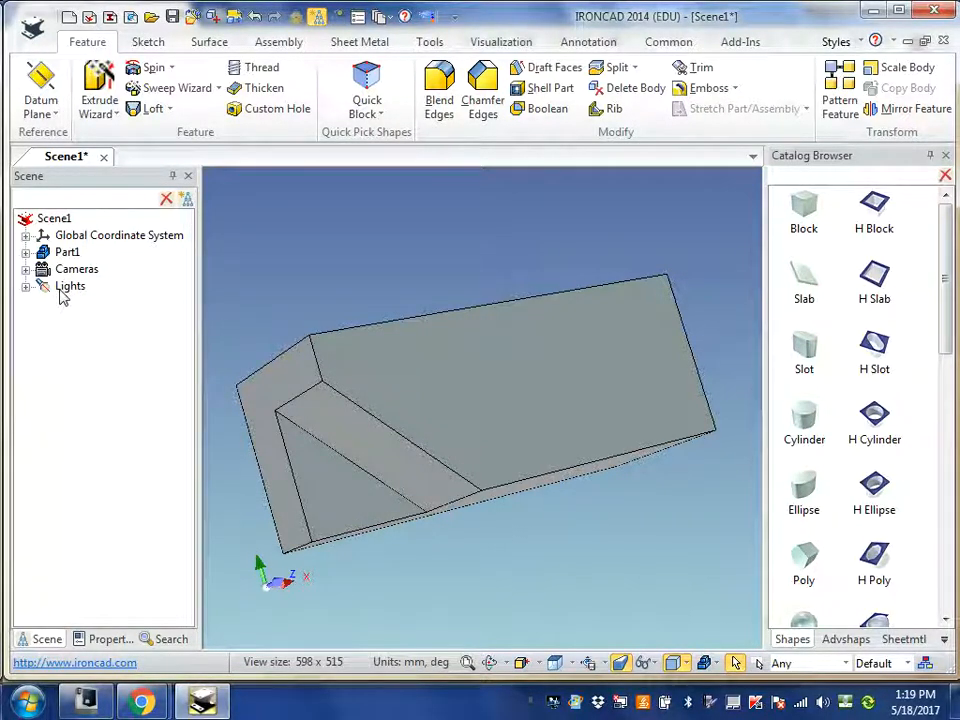
- Select Extrude2 under Part1 and extend its depth past the block's far face so it cuts all the way through
left_click(25, 253)
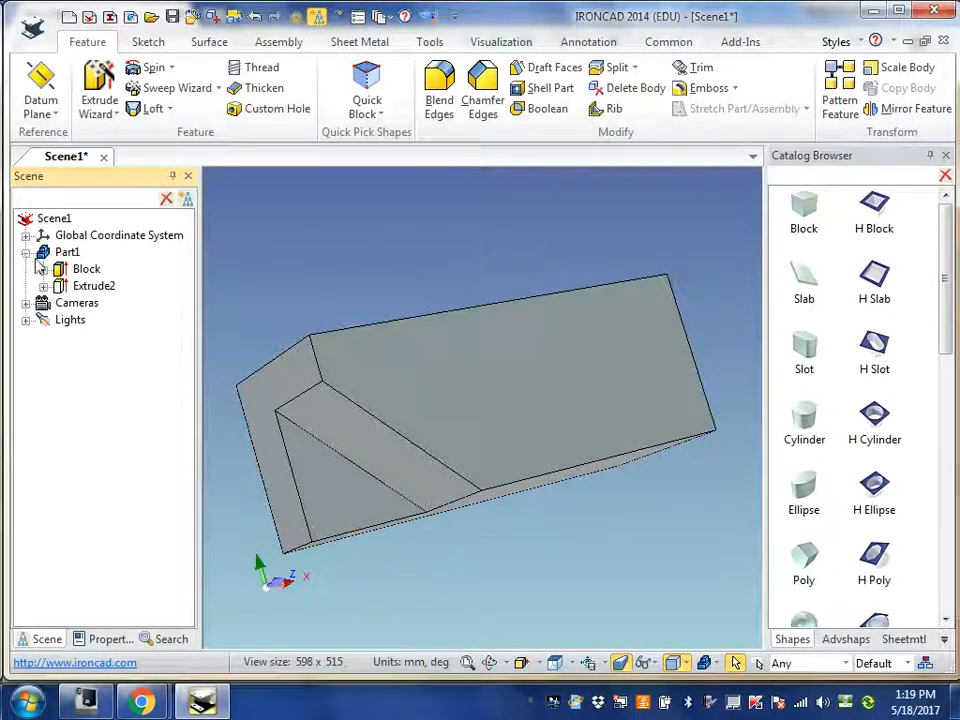
left_click(88, 286)
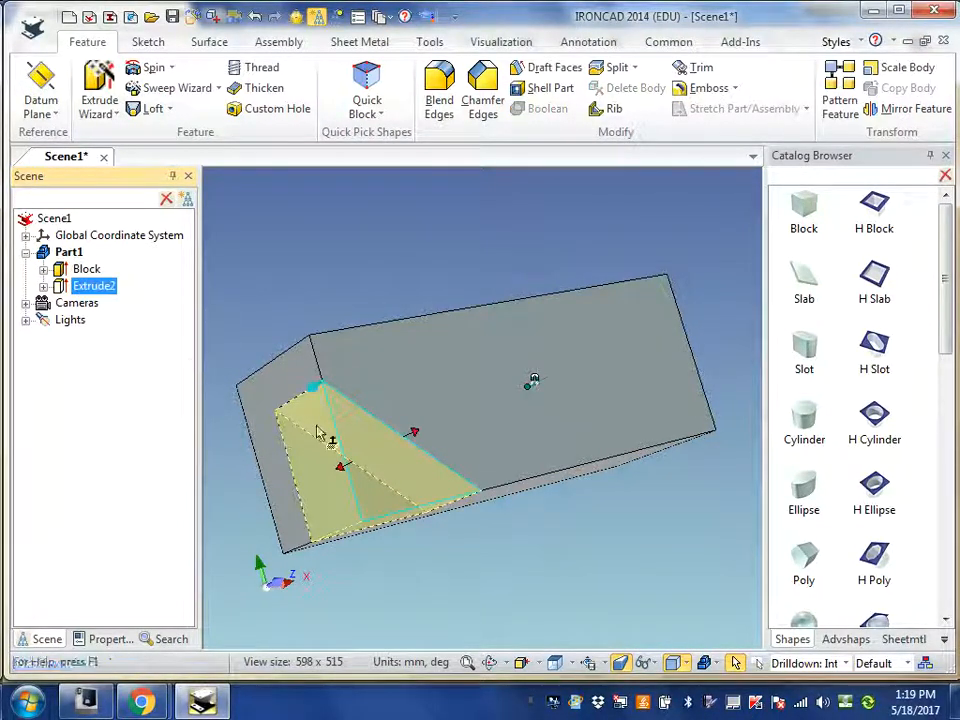
left_click_drag(345, 465, 240, 530)
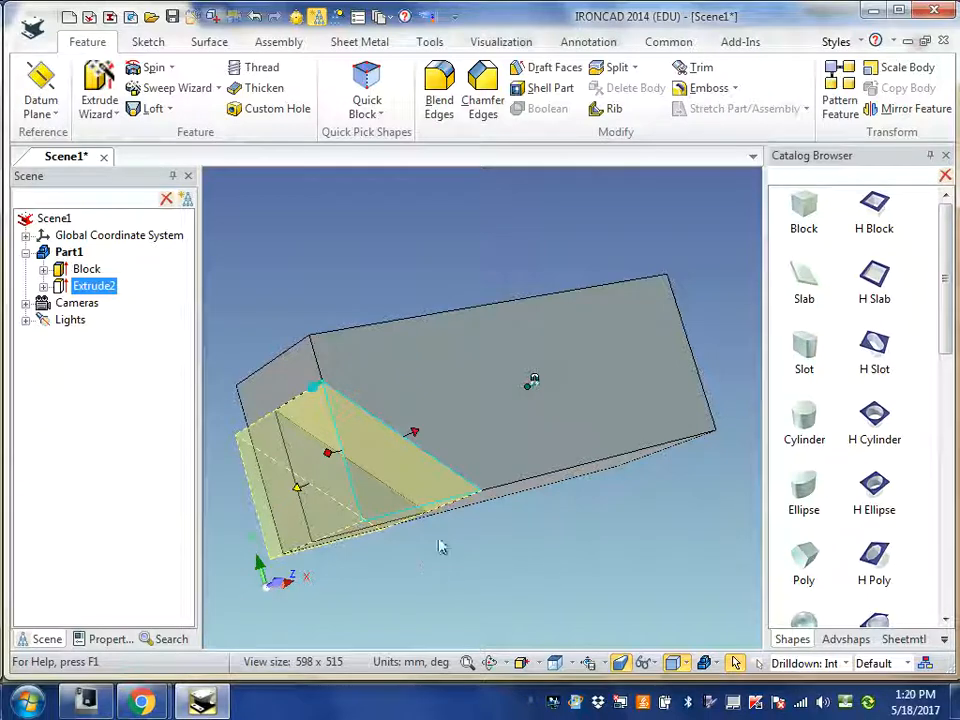
left_click(500, 576)
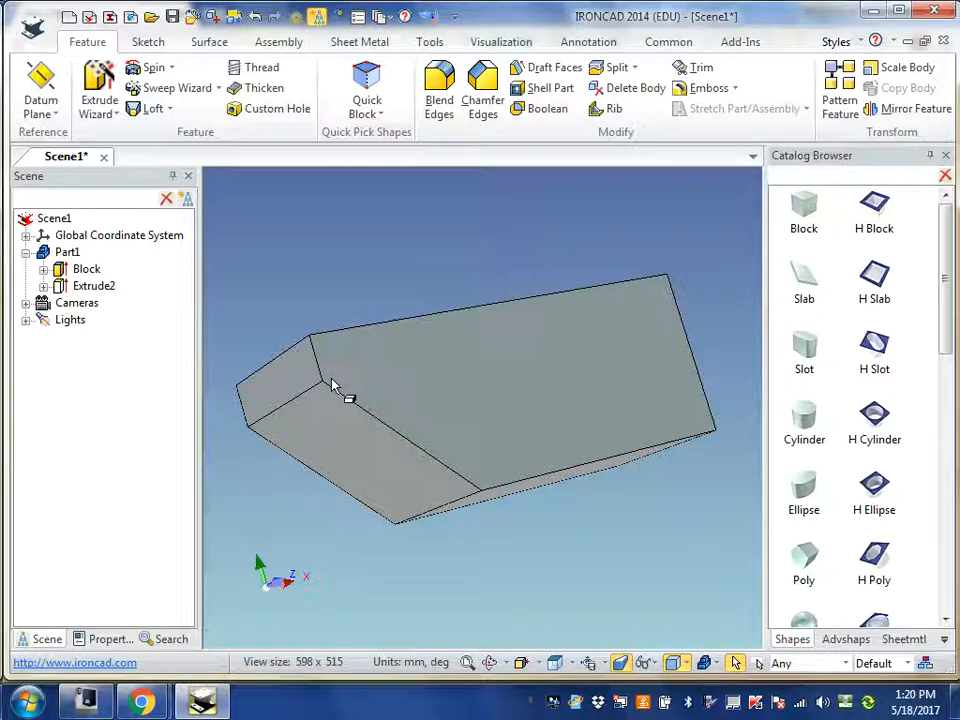
- Lengthen the Block shape at the end beside the cut and increase its width to about 49 mm
left_click(62, 270)
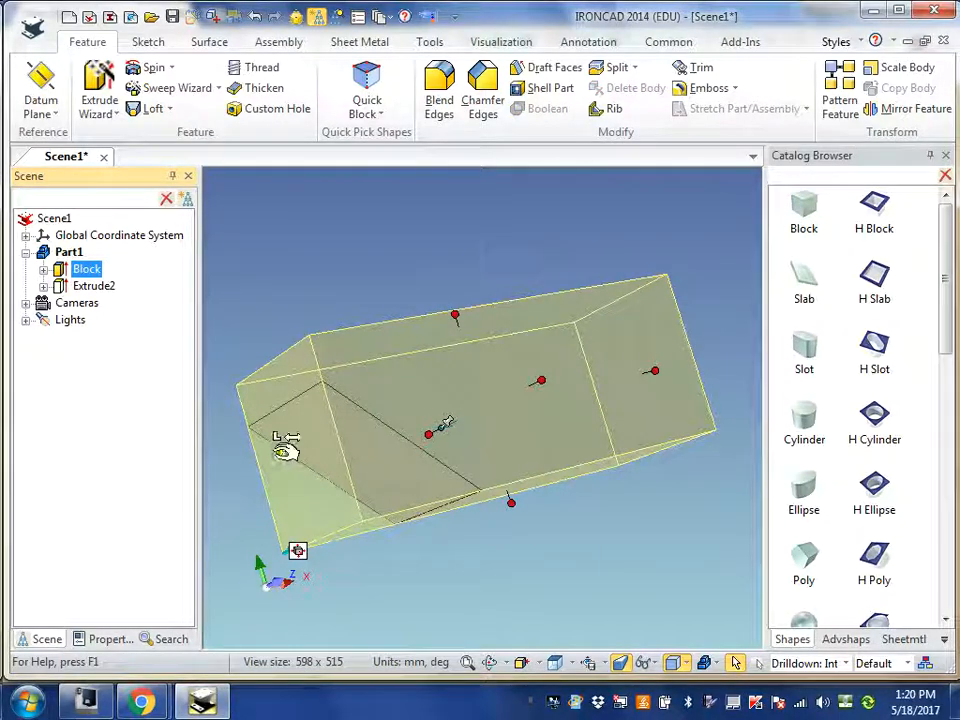
left_click_drag(283, 452, 226, 464)
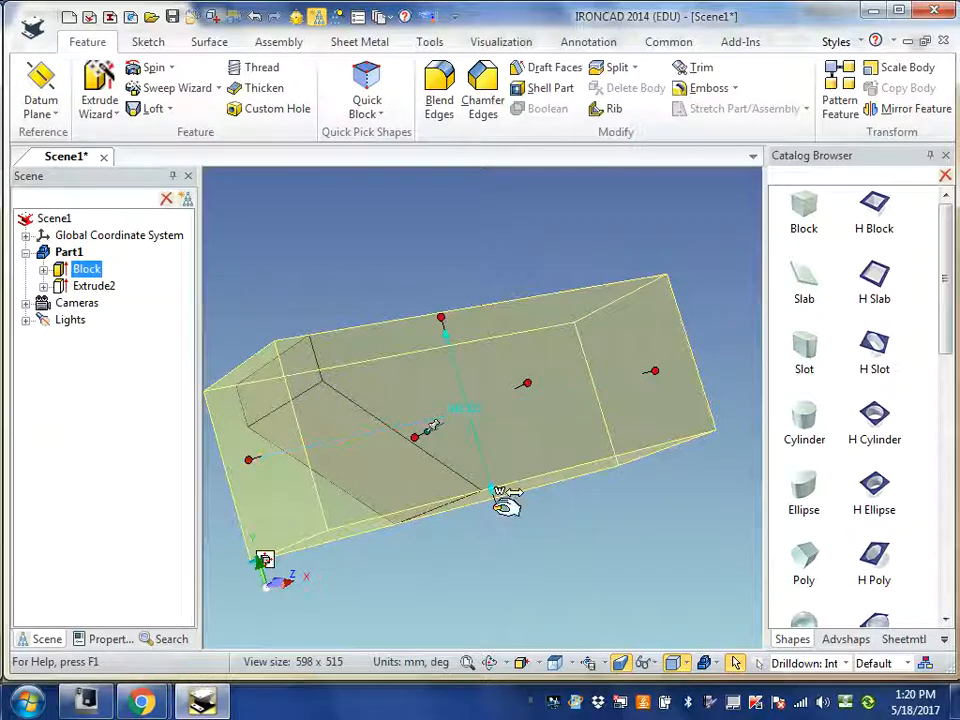
left_click_drag(497, 507, 499, 553)
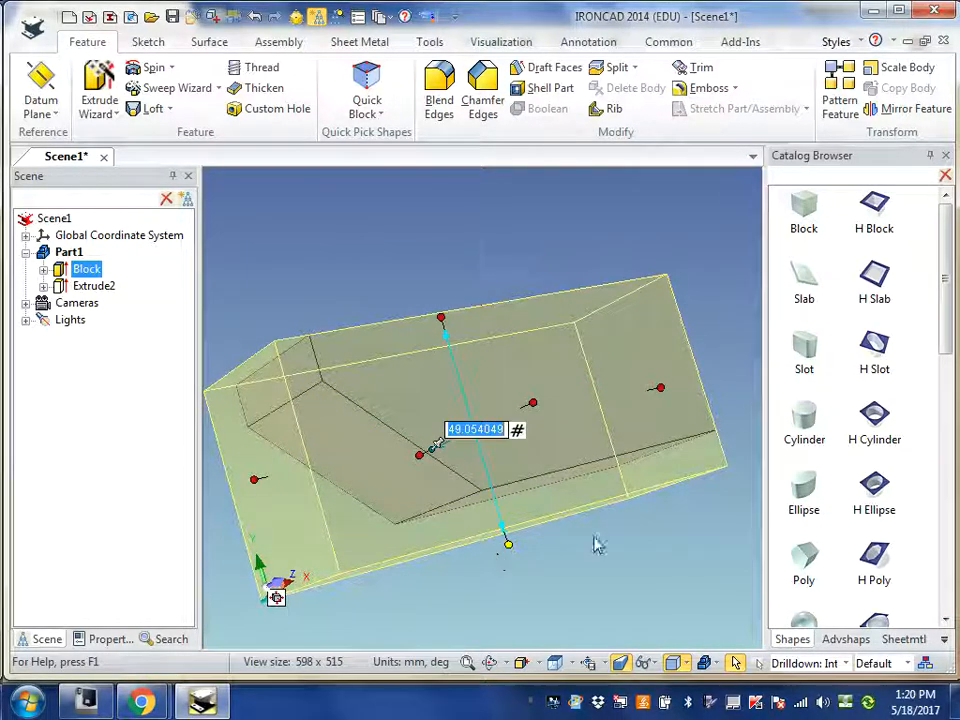
left_click(519, 244)
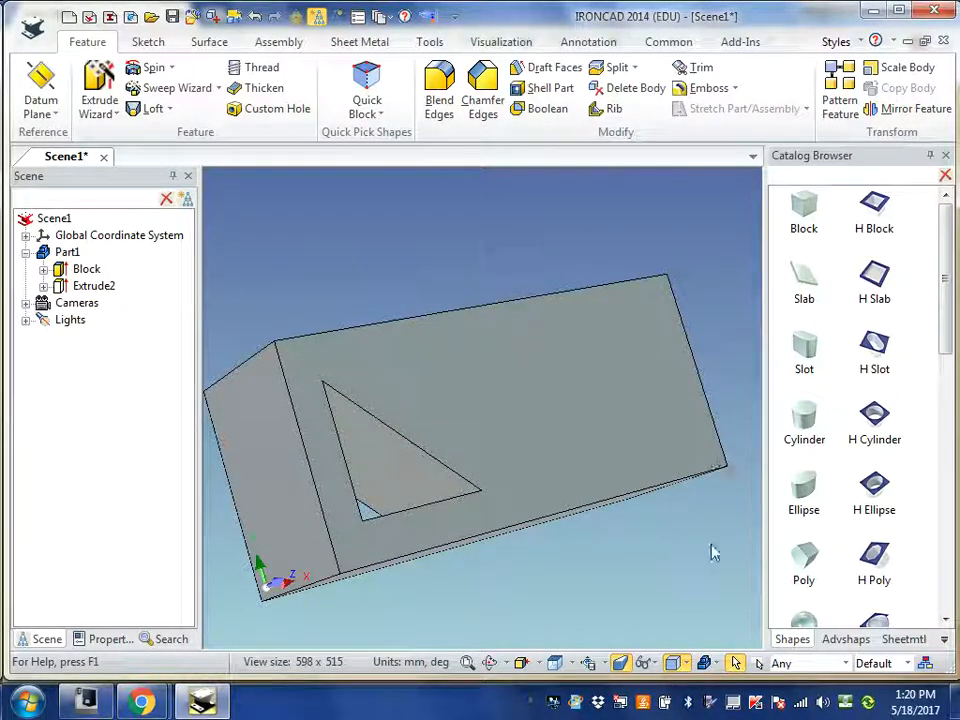
- Open Extrude2's cross-section for editing and delete the triangle's diagonal line
key("F3")
mouse_move(705, 564)
left_mouse_down()
mouse_move(688, 568)
mouse_move(669, 594)
mouse_move(662, 583)
mouse_move(680, 572)
mouse_move(688, 574)
mouse_move(666, 589)
mouse_move(704, 585)
mouse_move(703, 559)
mouse_move(654, 570)
mouse_move(671, 589)
mouse_move(707, 583)
mouse_move(701, 570)
mouse_move(681, 568)
mouse_move(696, 574)
left_mouse_up()
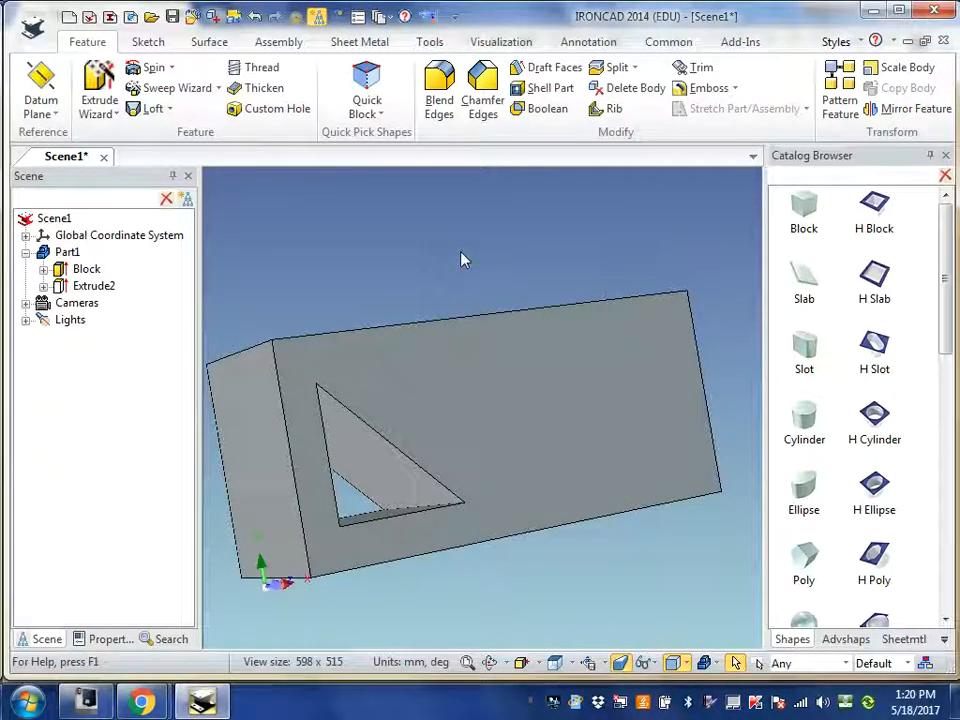
left_click(43, 286)
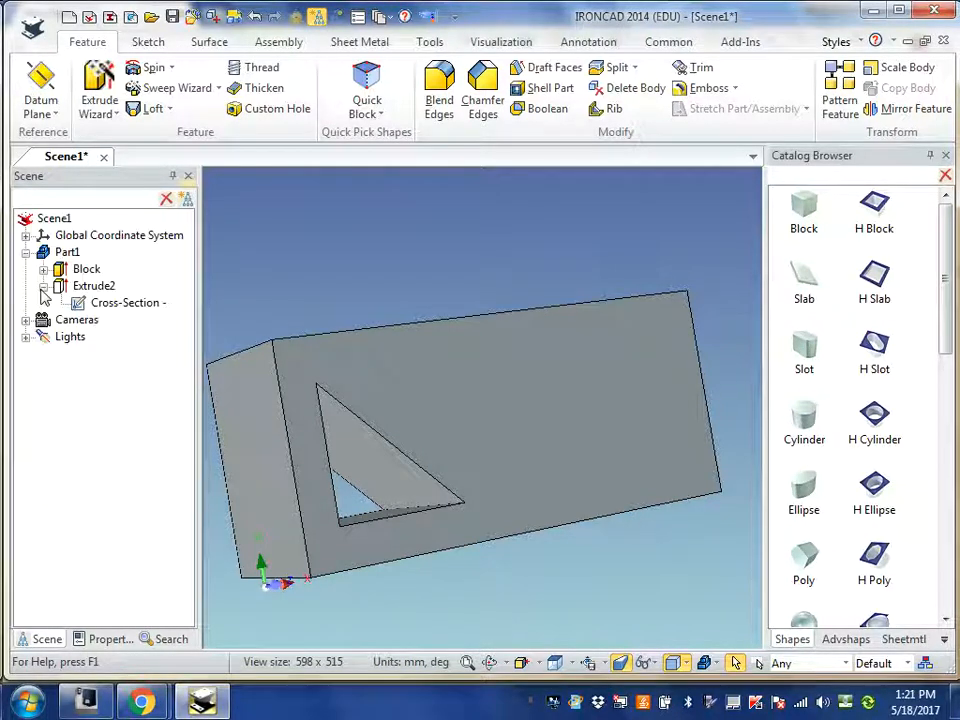
right_click(113, 310)
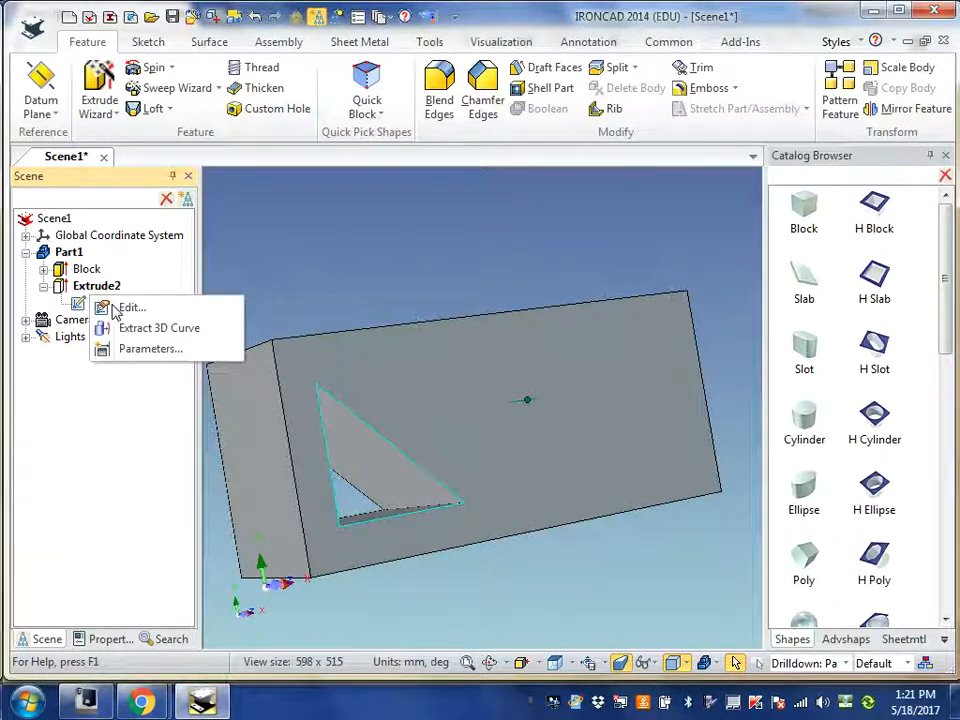
left_click(122, 306)
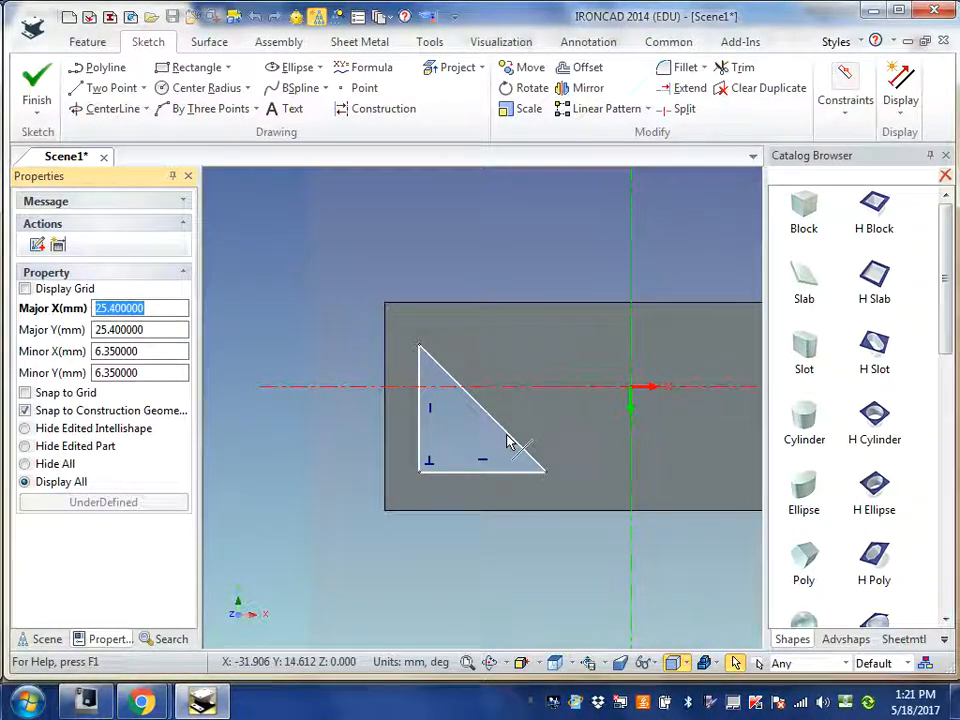
left_click(508, 442)
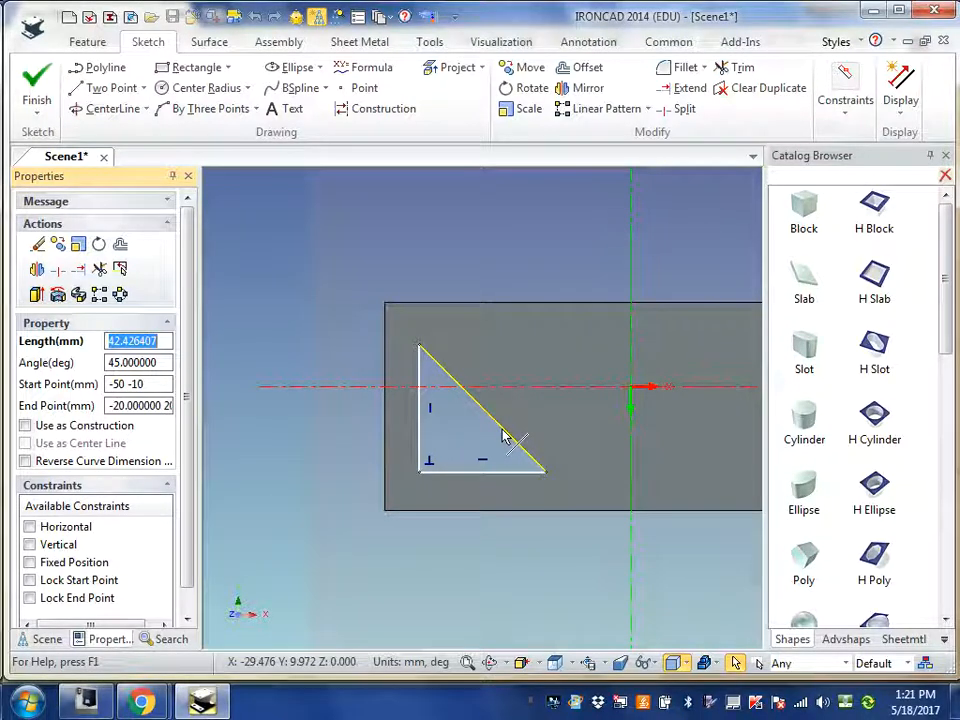
key("Delete")
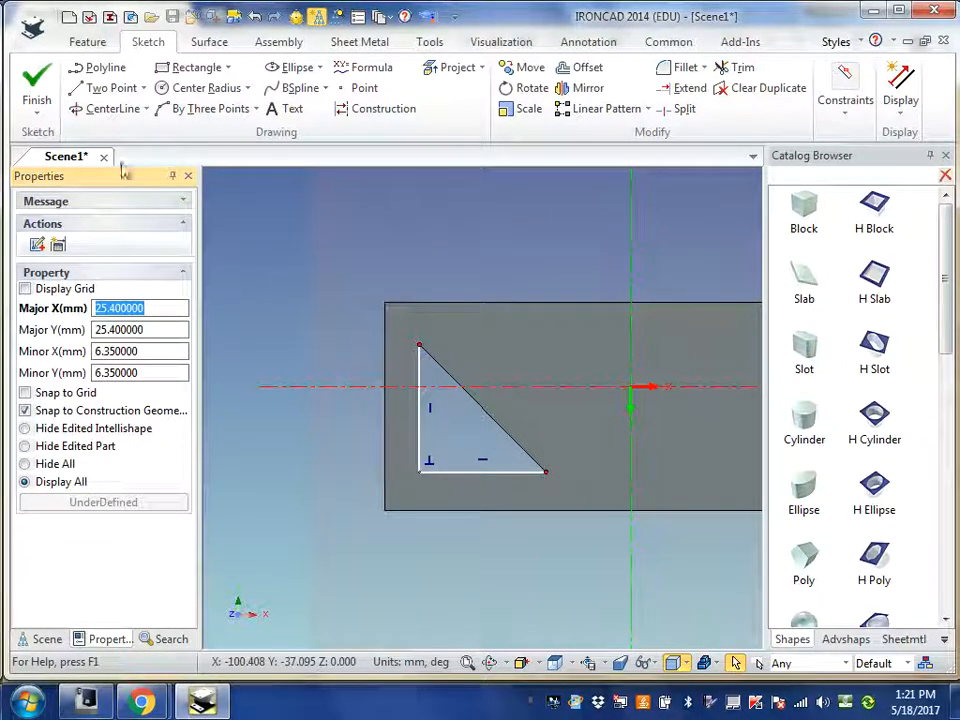
- Complete a 30 mm square profile with two-point lines for its right and top sides, and finish the sketch
left_click(113, 89)
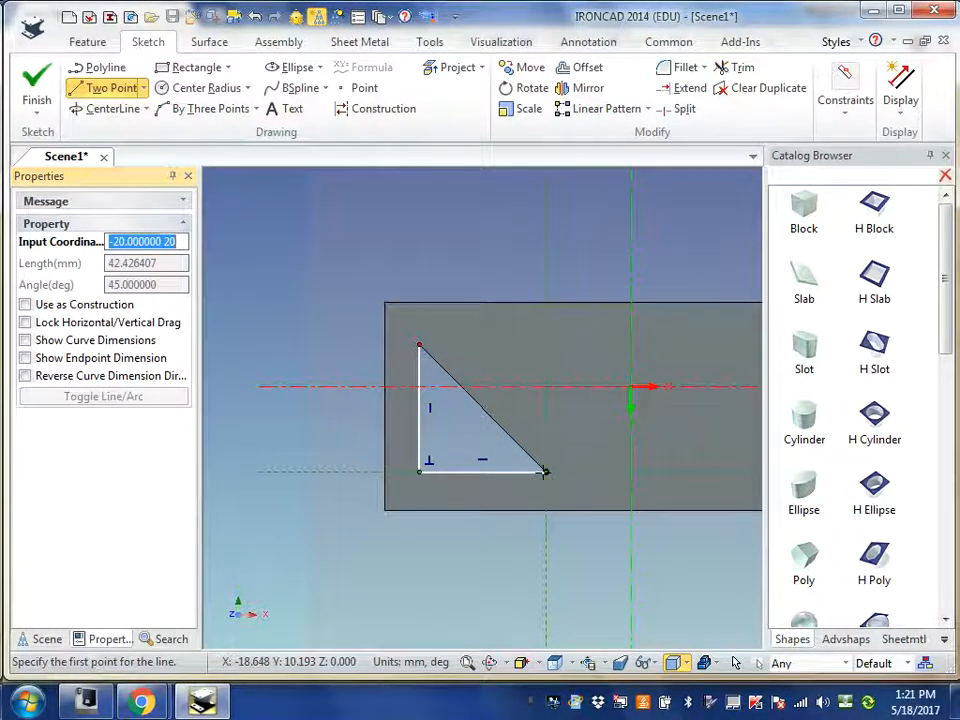
left_click(545, 472)
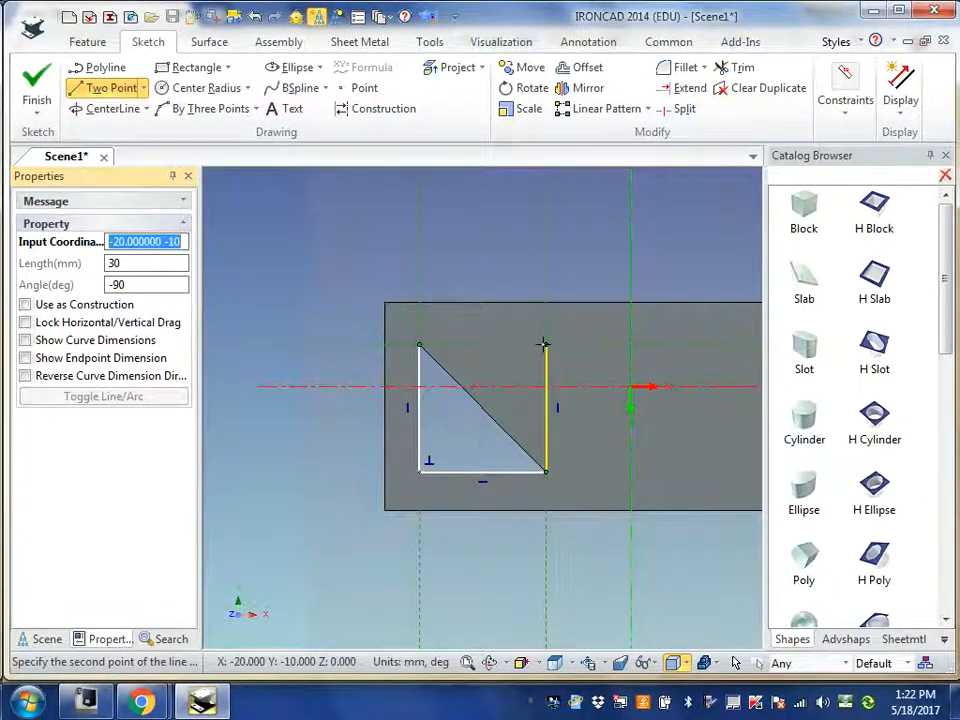
left_click(544, 345)
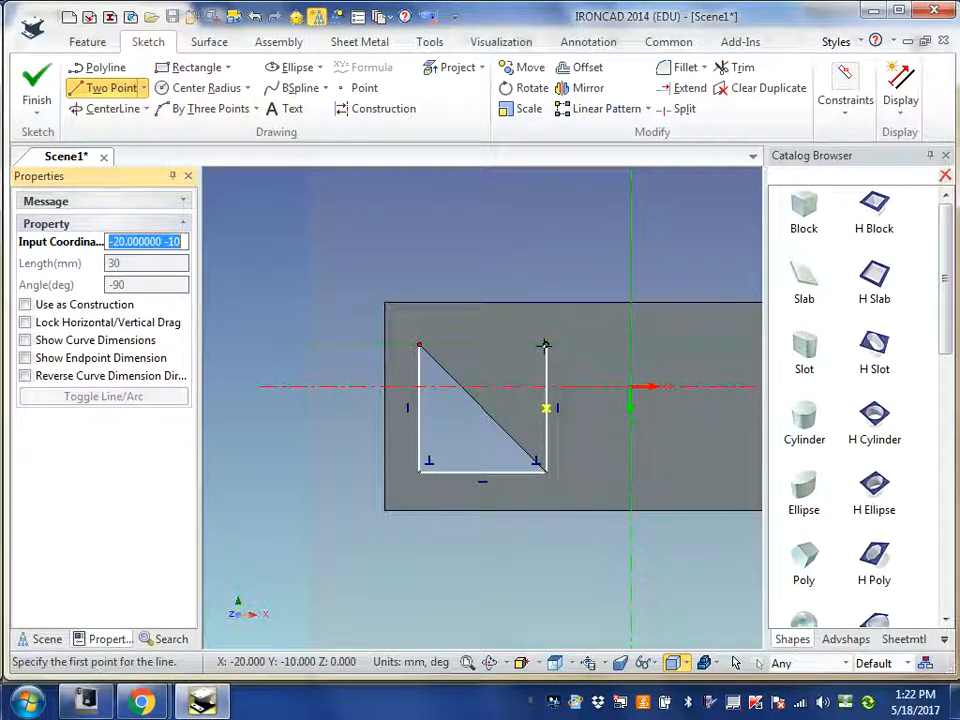
left_click(544, 345)
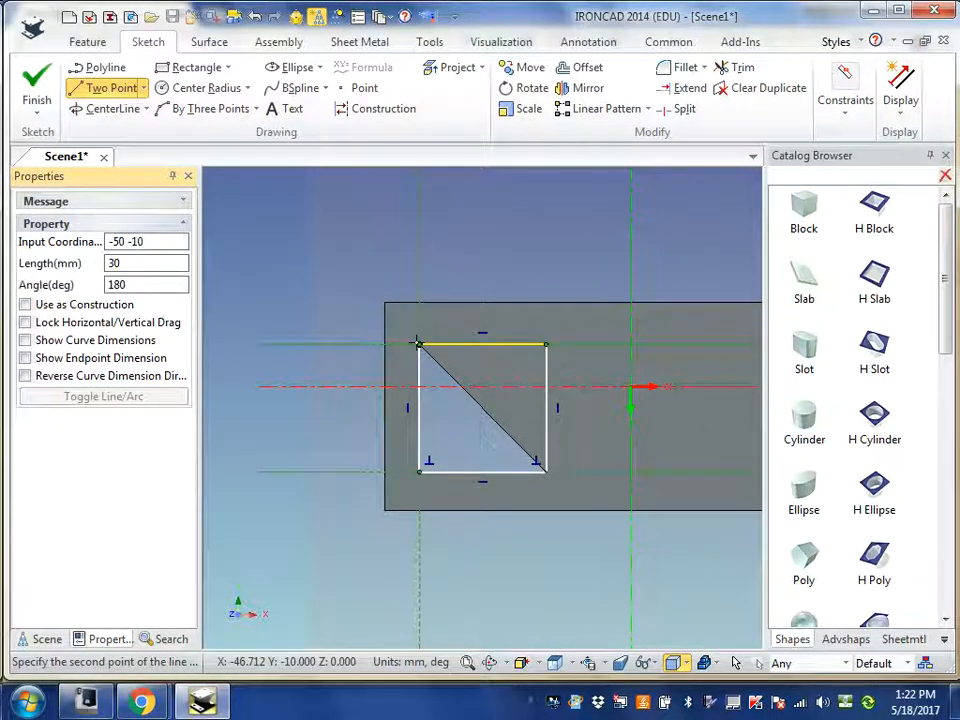
left_click(419, 344)
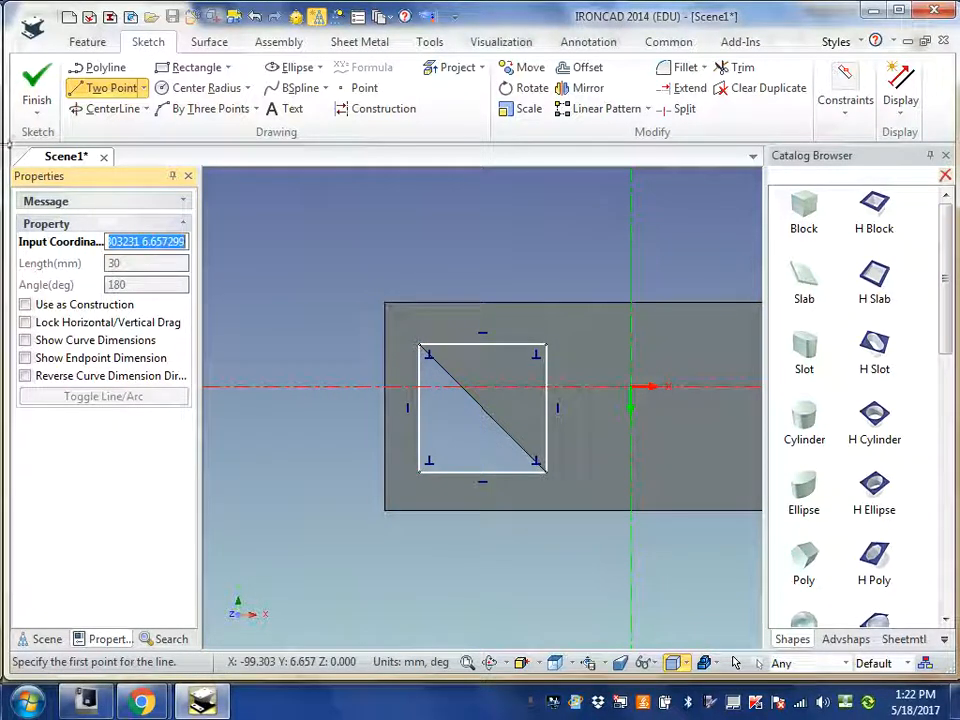
left_click(33, 85)
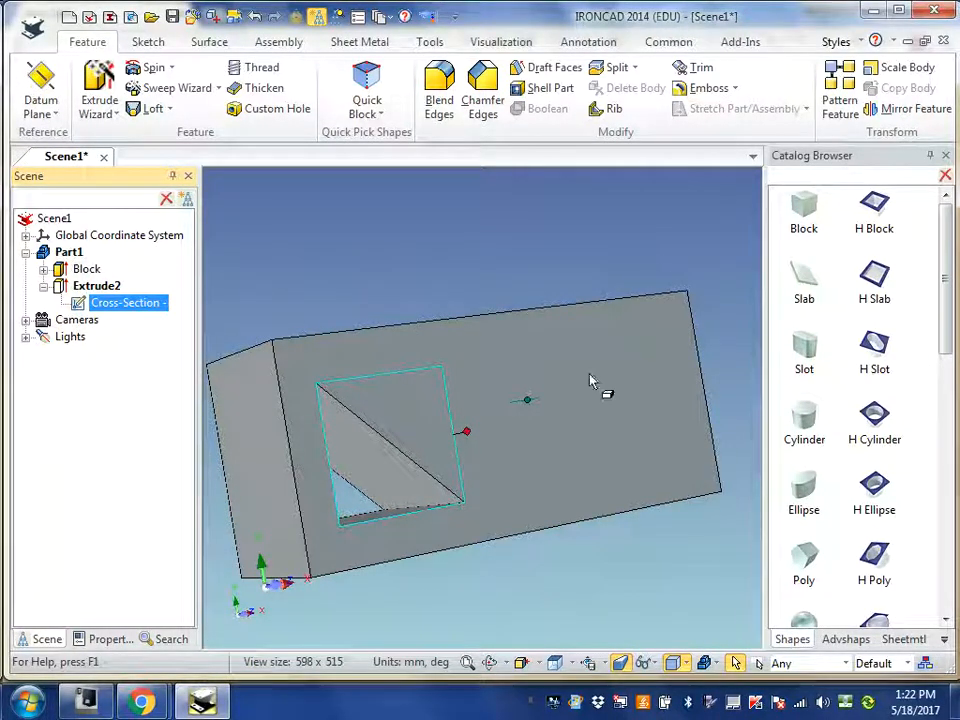
- Open the cross-section sketch of the square cut, Extrude2, for editing
left_click(437, 234)
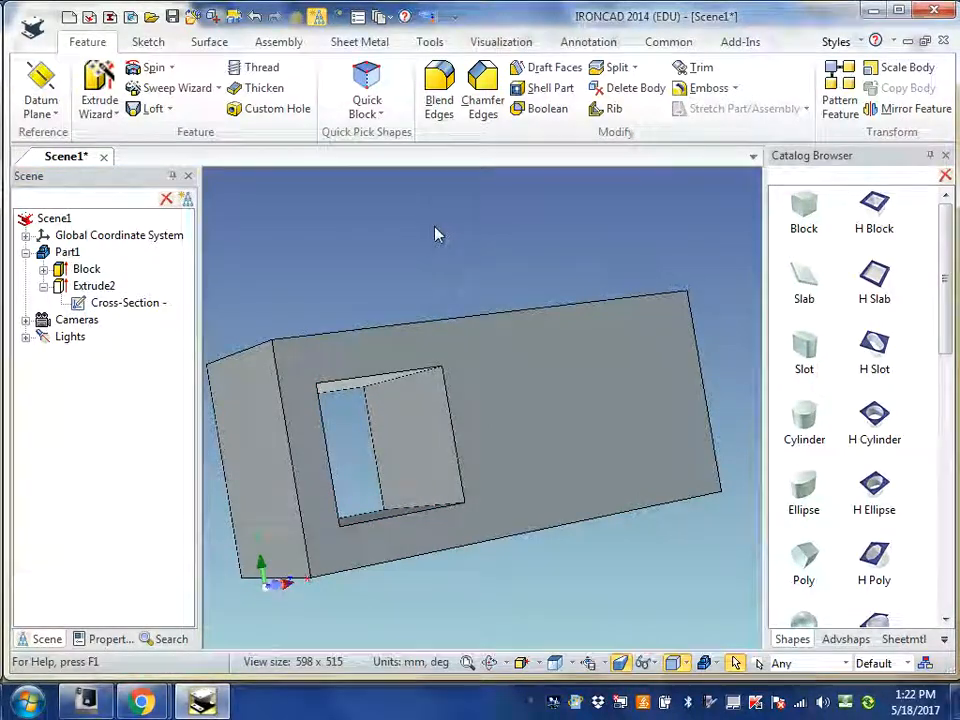
middle_click_drag(649, 602, 607, 618)
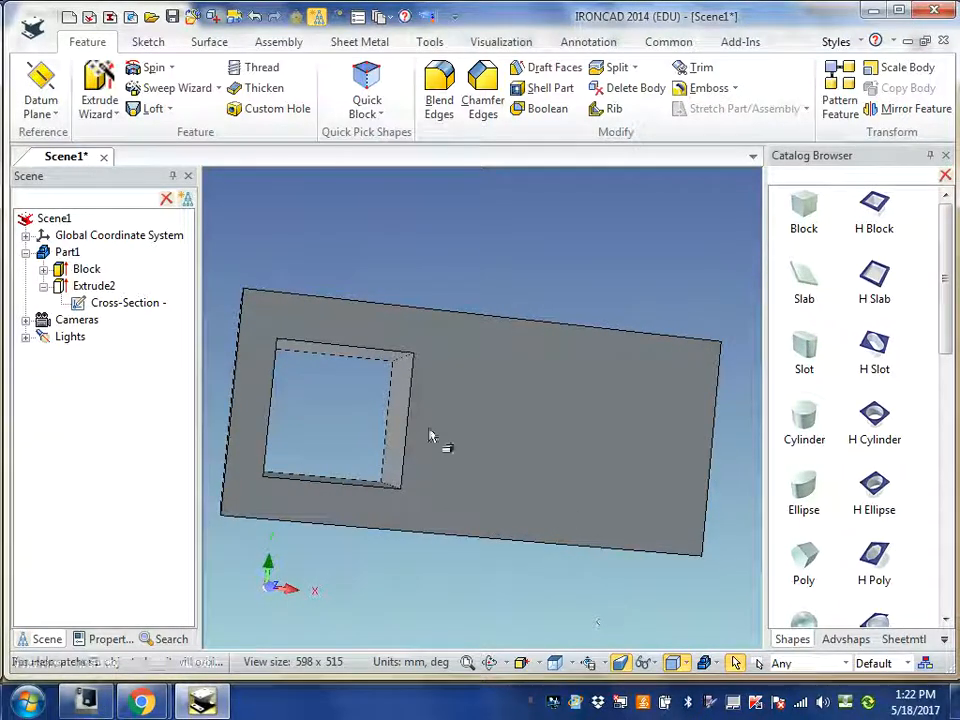
right_click(111, 313)
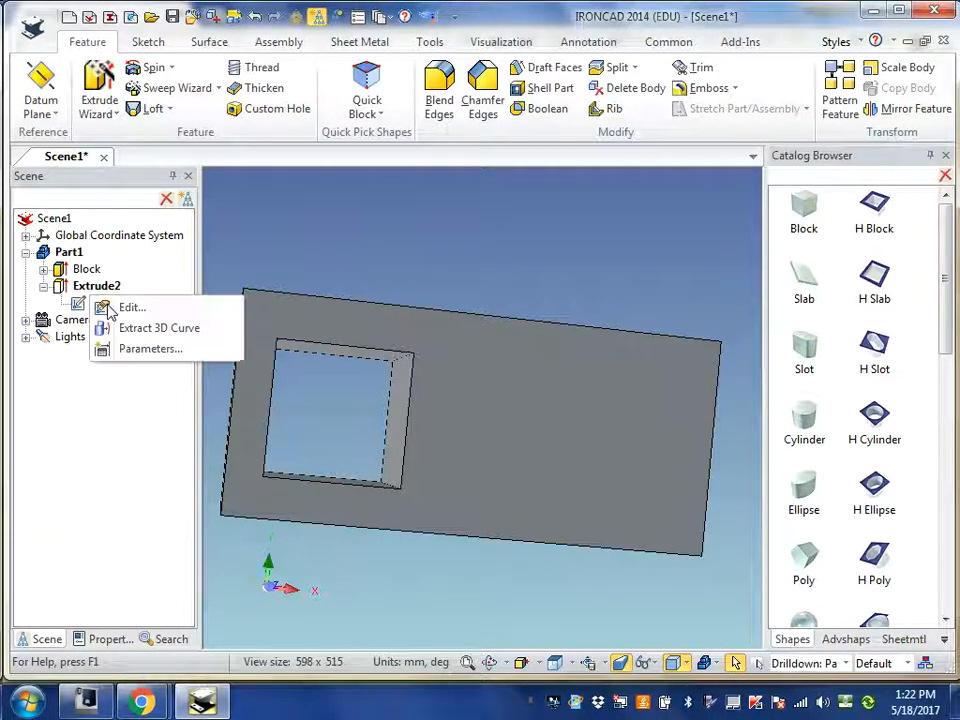
left_click(130, 309)
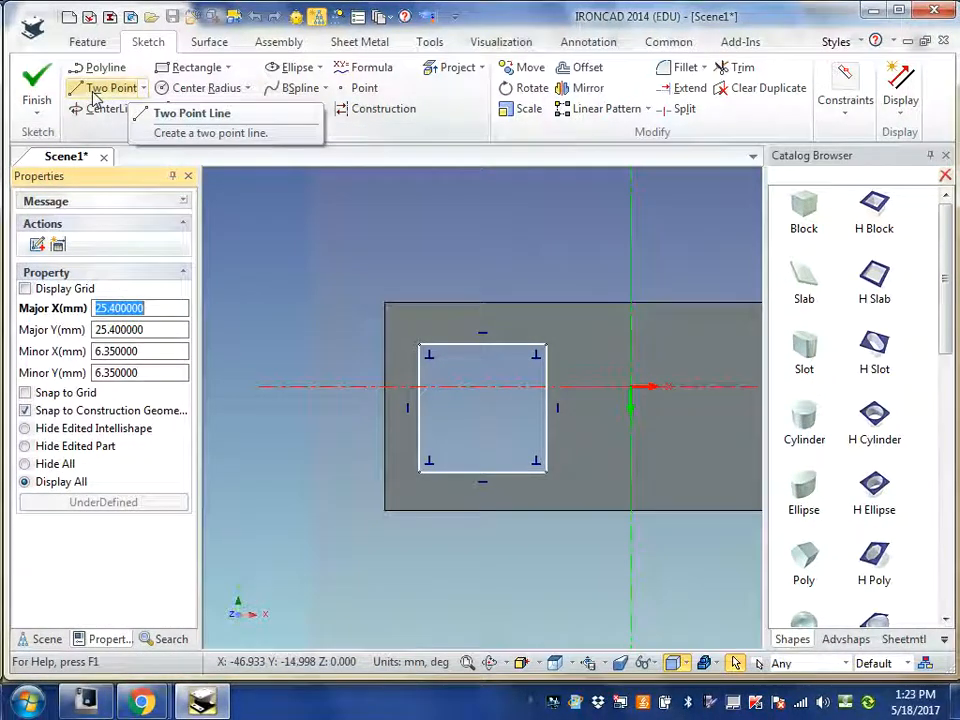
- Fit the whole block in the sketch view and switch to the TOP view
middle_click_drag(696, 585, 653, 590)
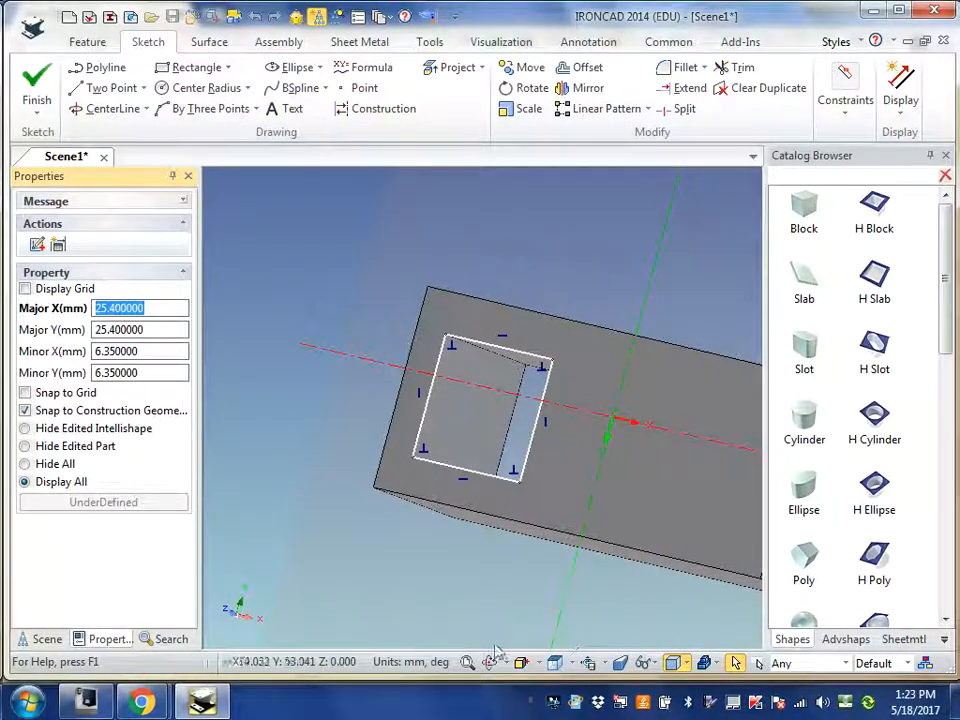
scroll(534, 560, "down", 4)
scroll(580, 492, "up", 3)
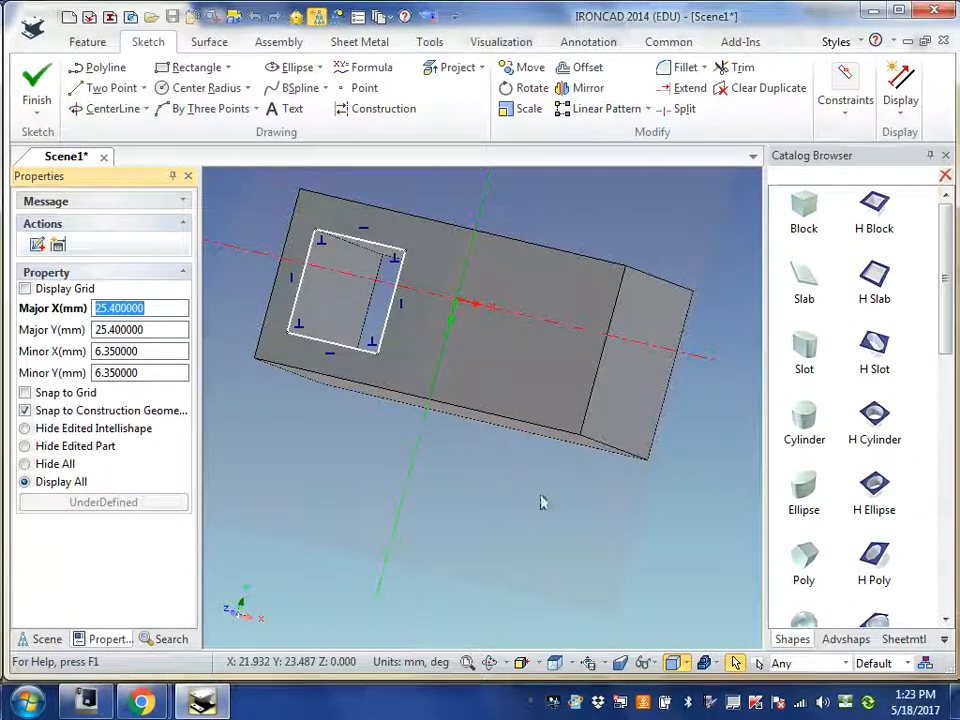
scroll(551, 416, "up", 5)
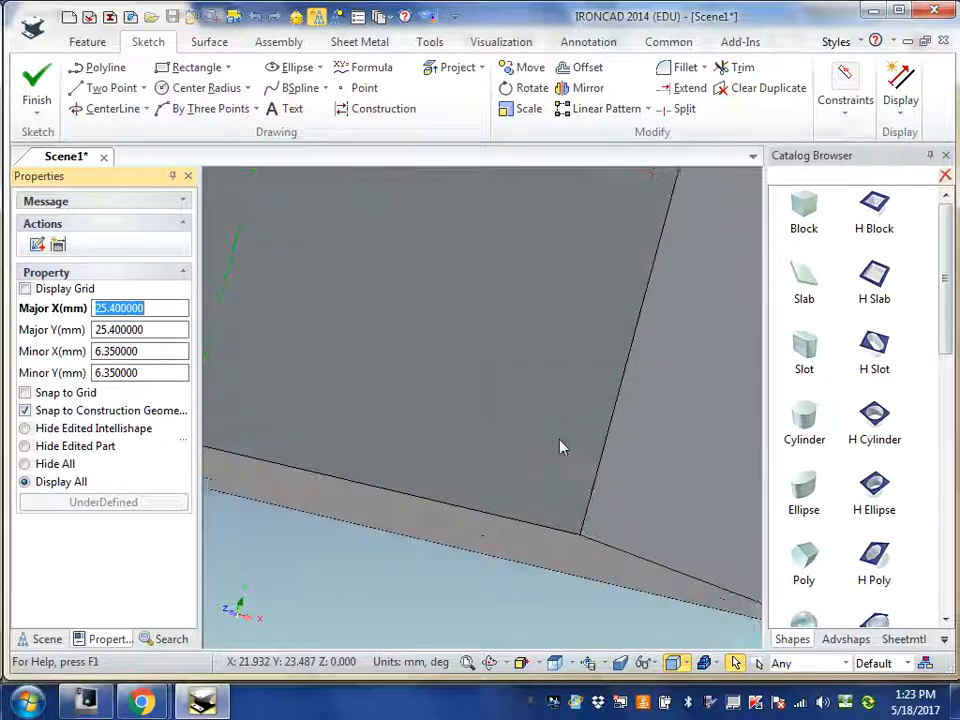
scroll(570, 462, "down", 6)
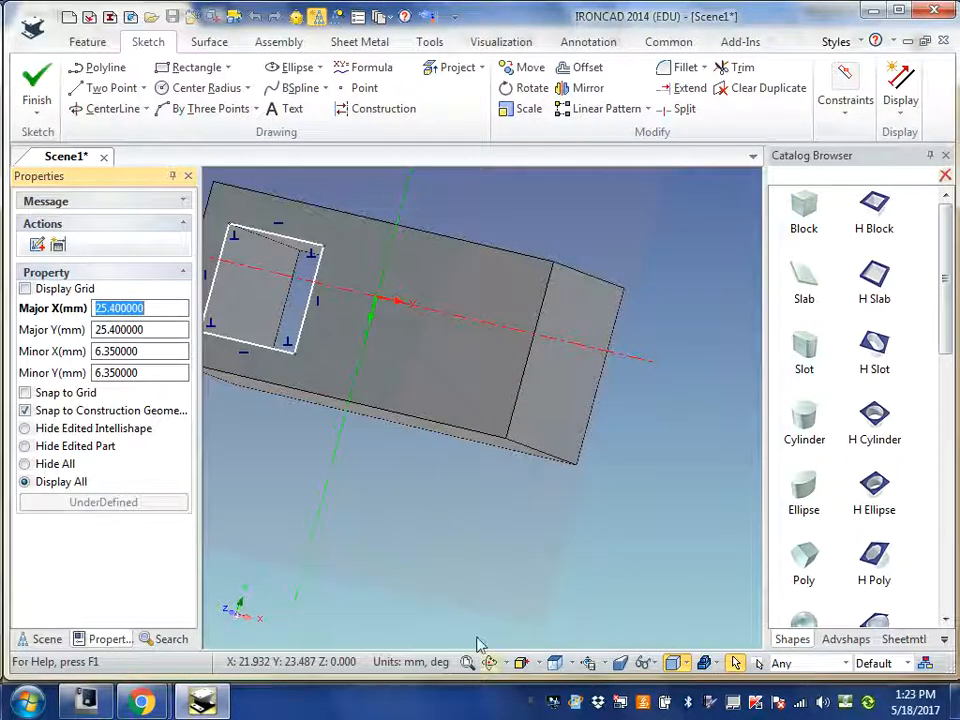
left_click(466, 663)
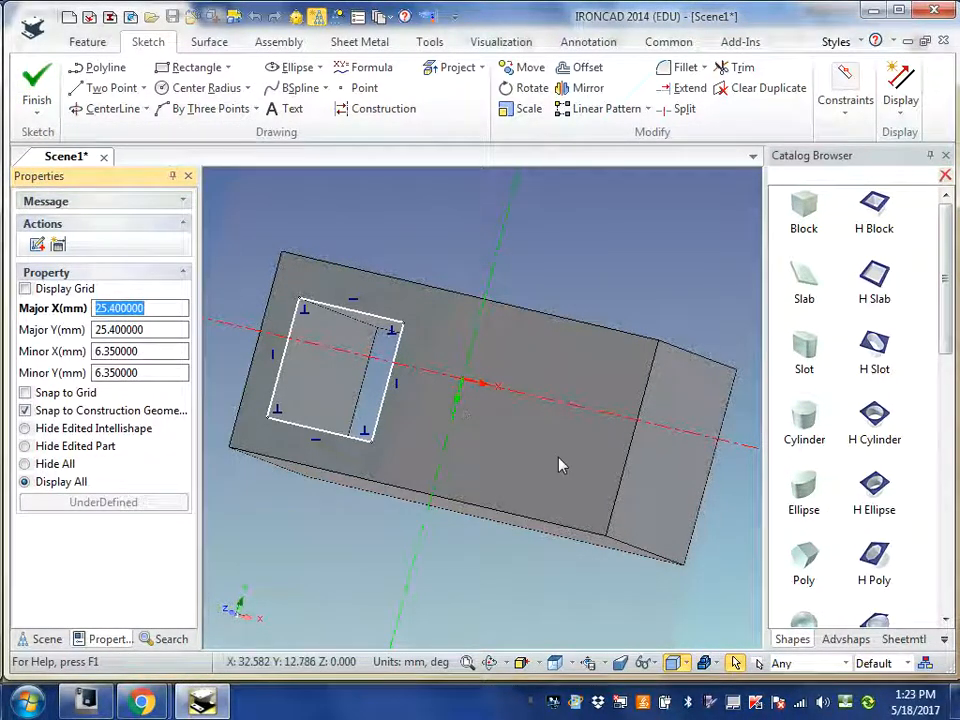
left_click(568, 667)
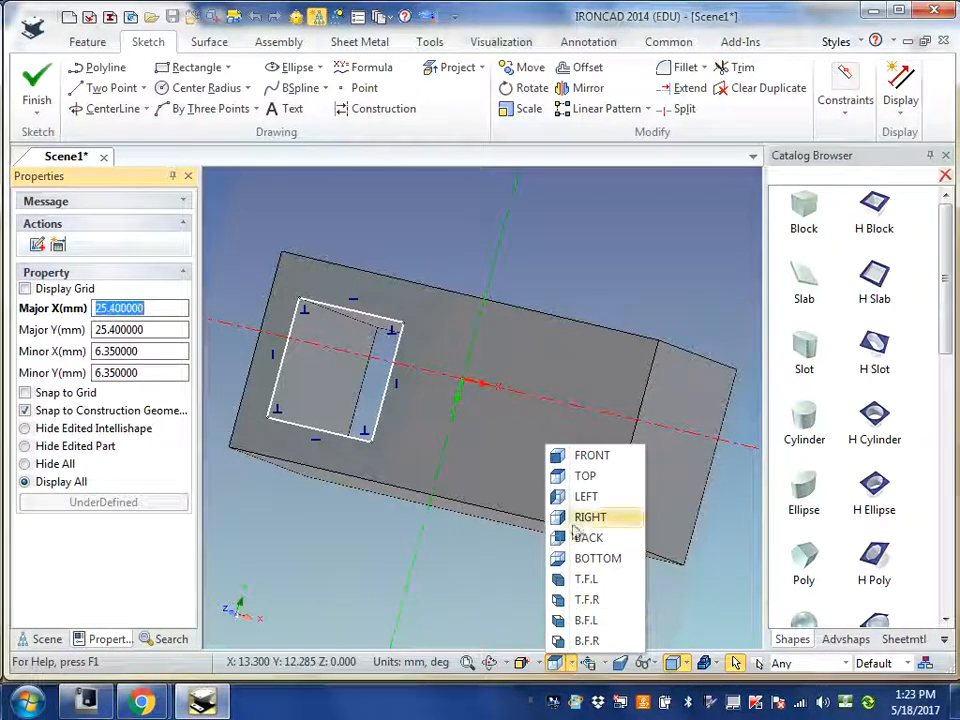
left_click(583, 478)
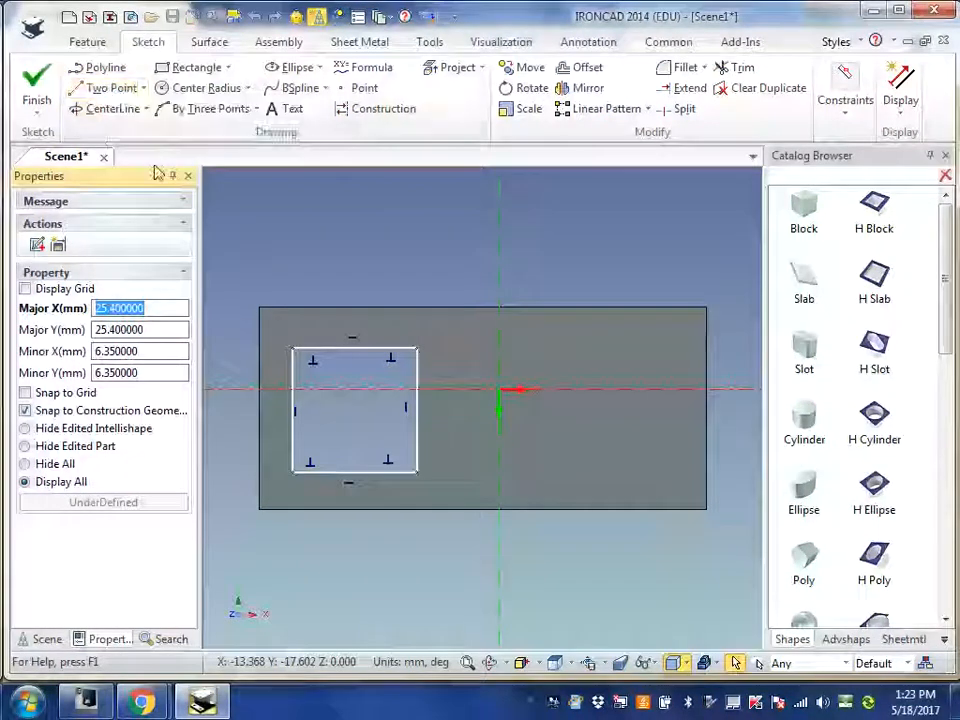
- Draw a 1 mm two-point line upward from the block's lower-right corner at a slope of -90 degrees
left_click(105, 90)
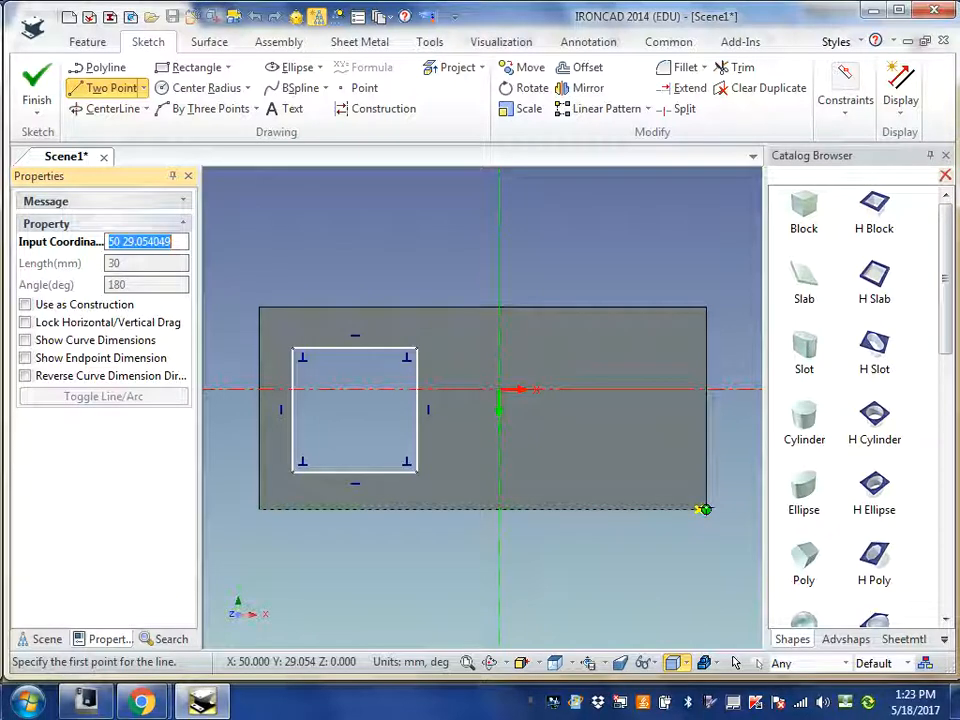
left_click(704, 509)
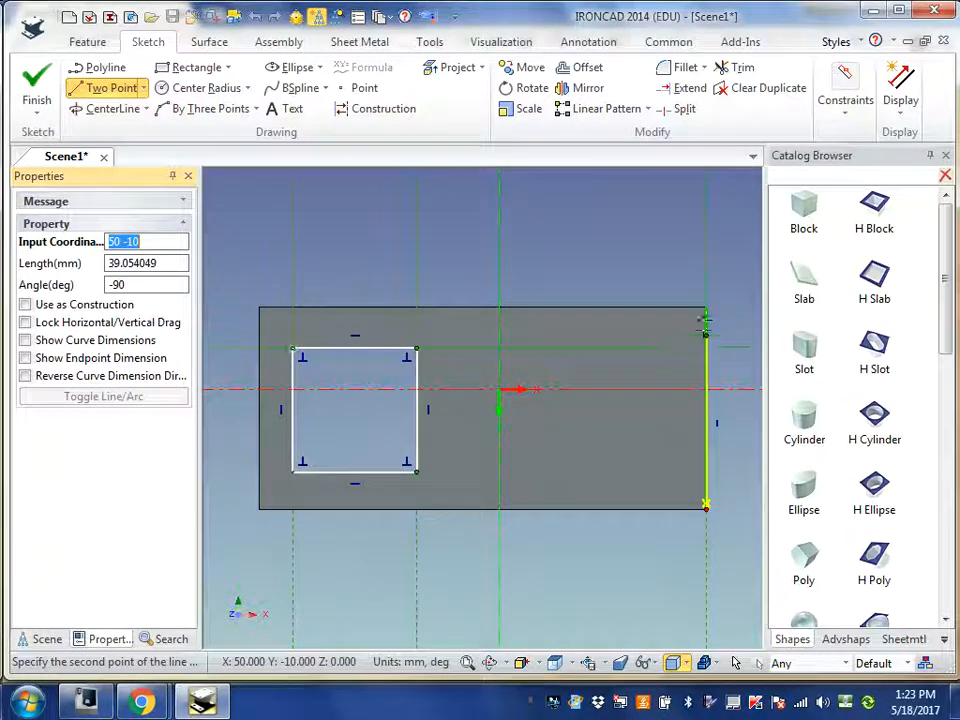
right_click(705, 242)
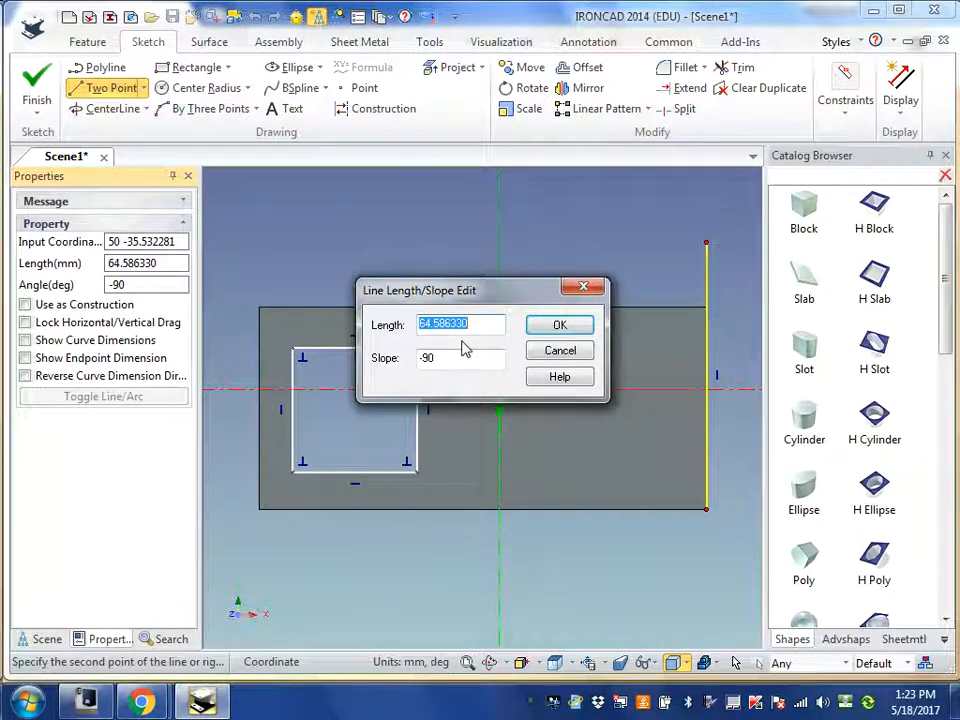
type("1")
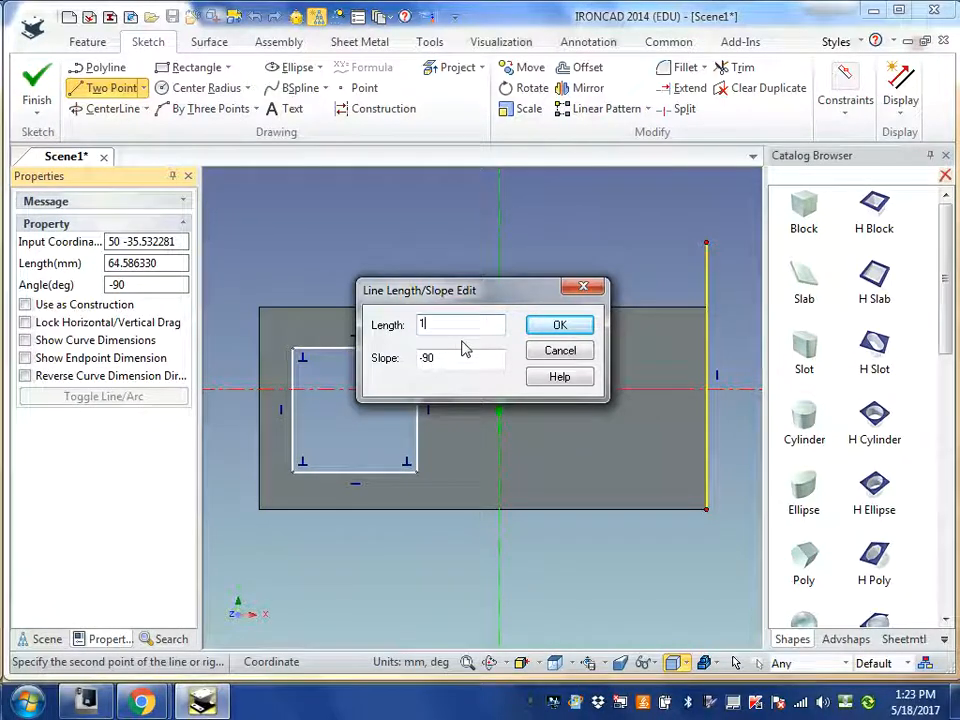
left_click(560, 328)
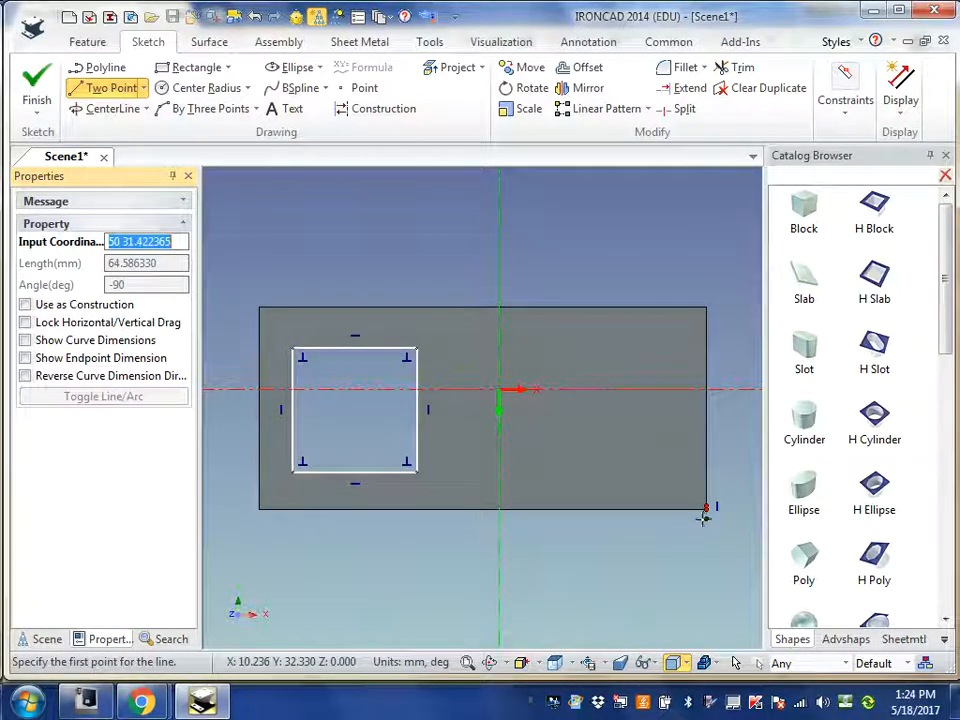
- Draw a two-point line about 5 mm long at 135 degrees from the upper end of the short vertical line, crossing the block's bottom edge
left_click(506, 664)
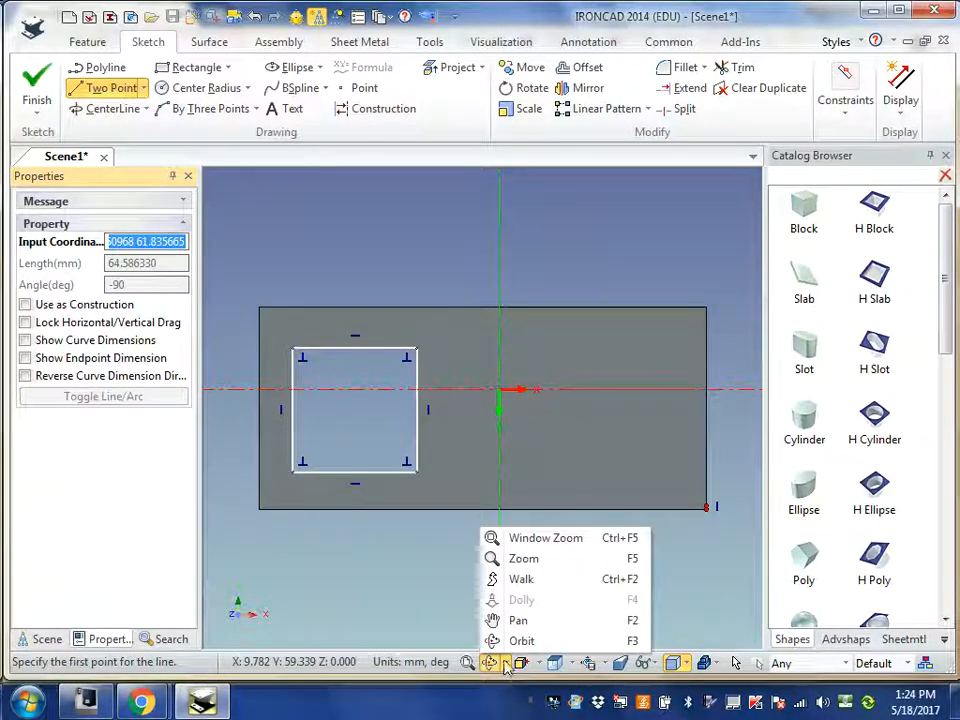
left_click(529, 540)
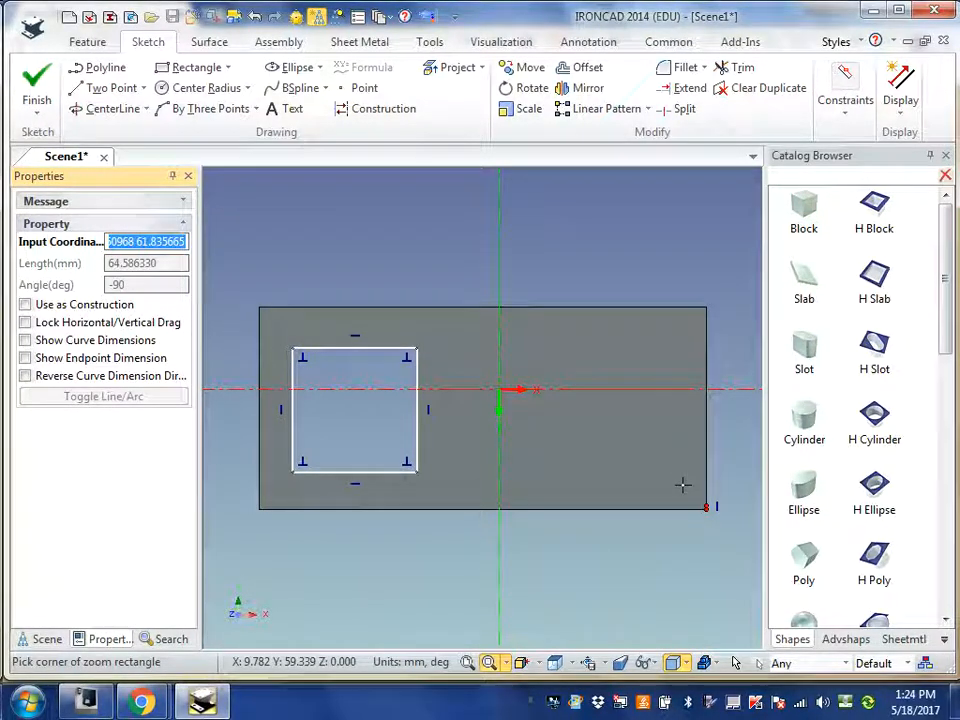
left_click_drag(683, 485, 724, 529)
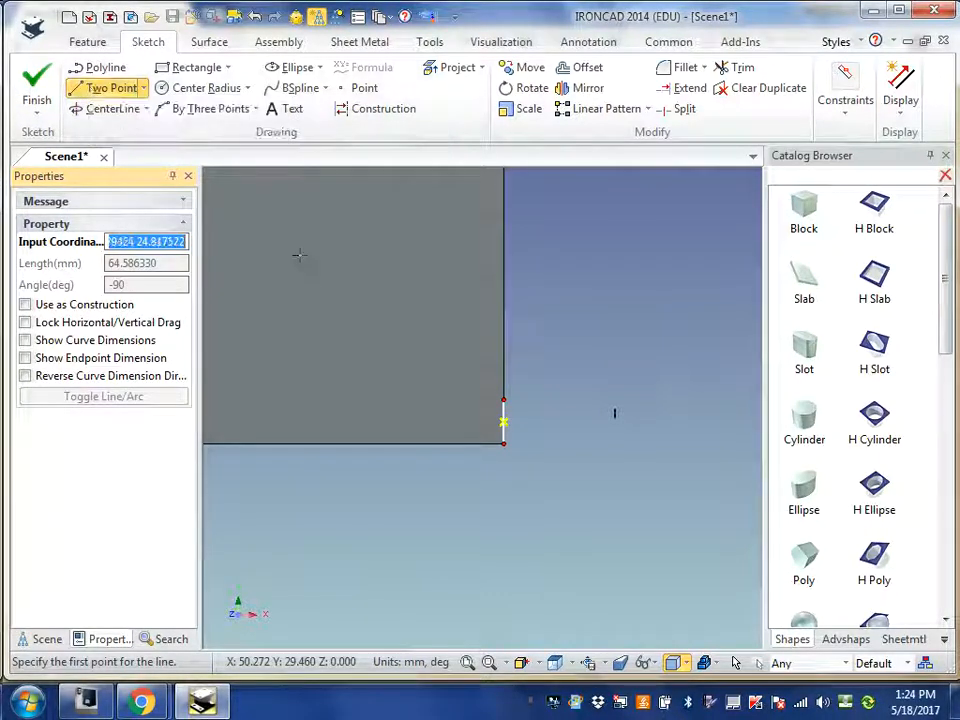
left_click(503, 398)
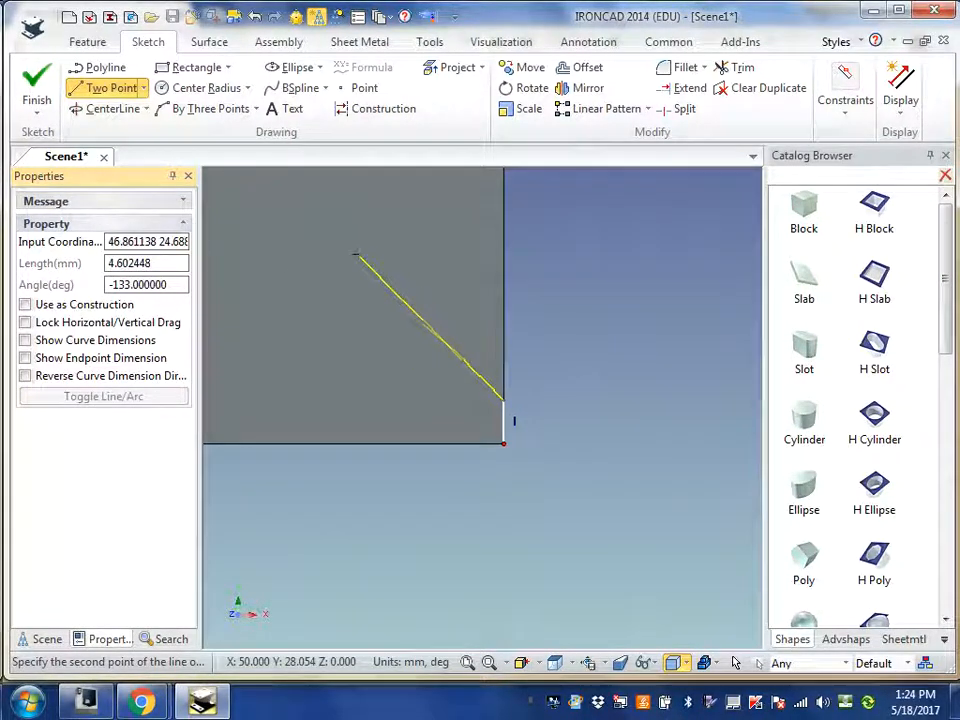
key("Tab")
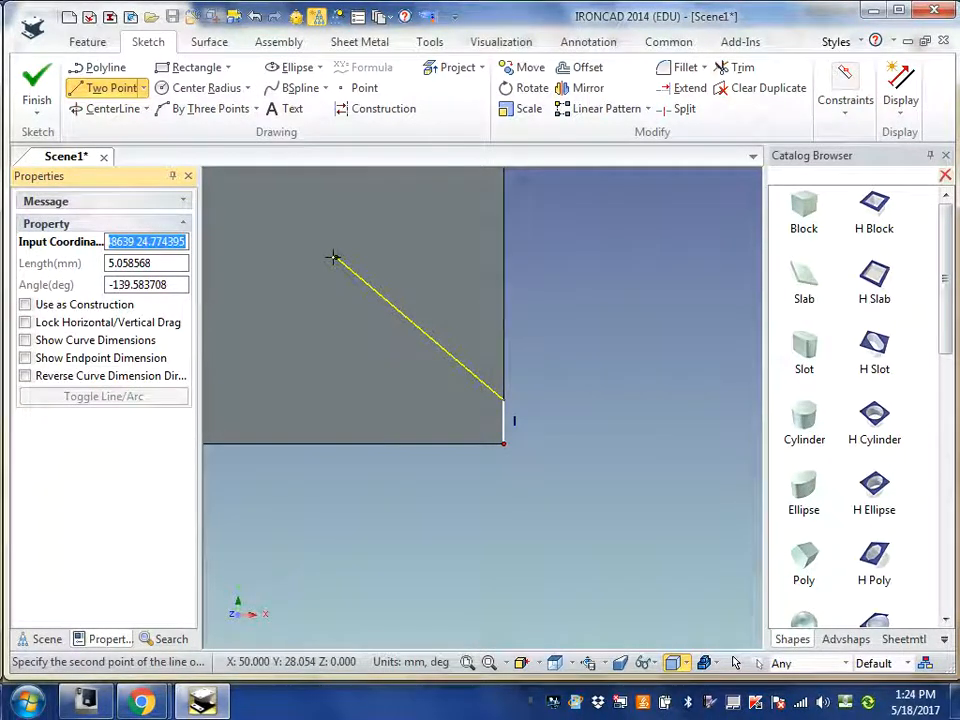
key("Tab")
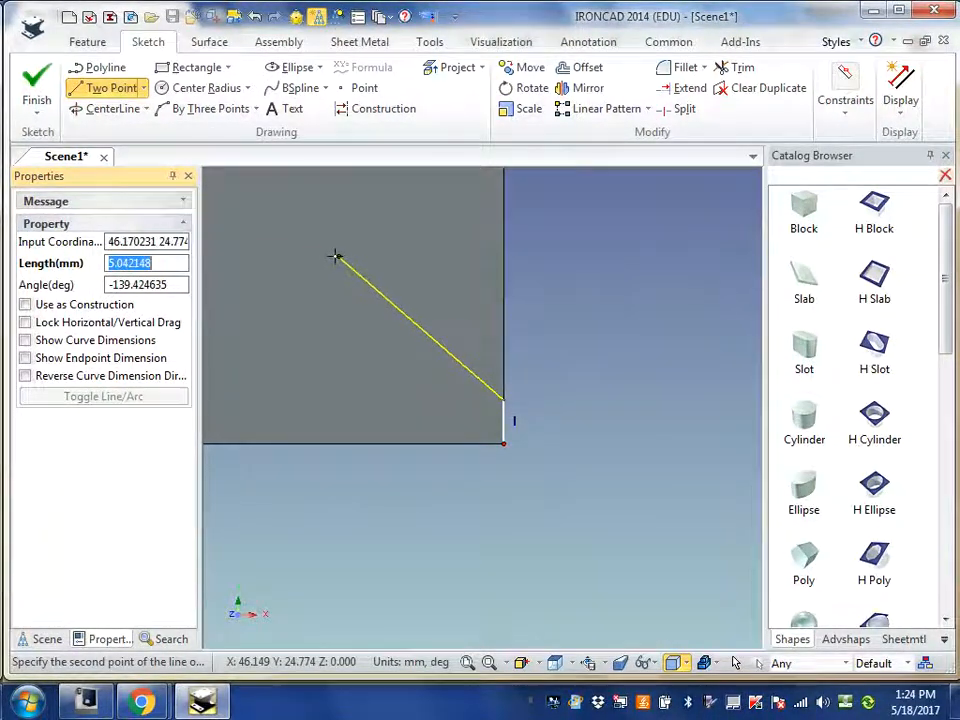
key("Tab")
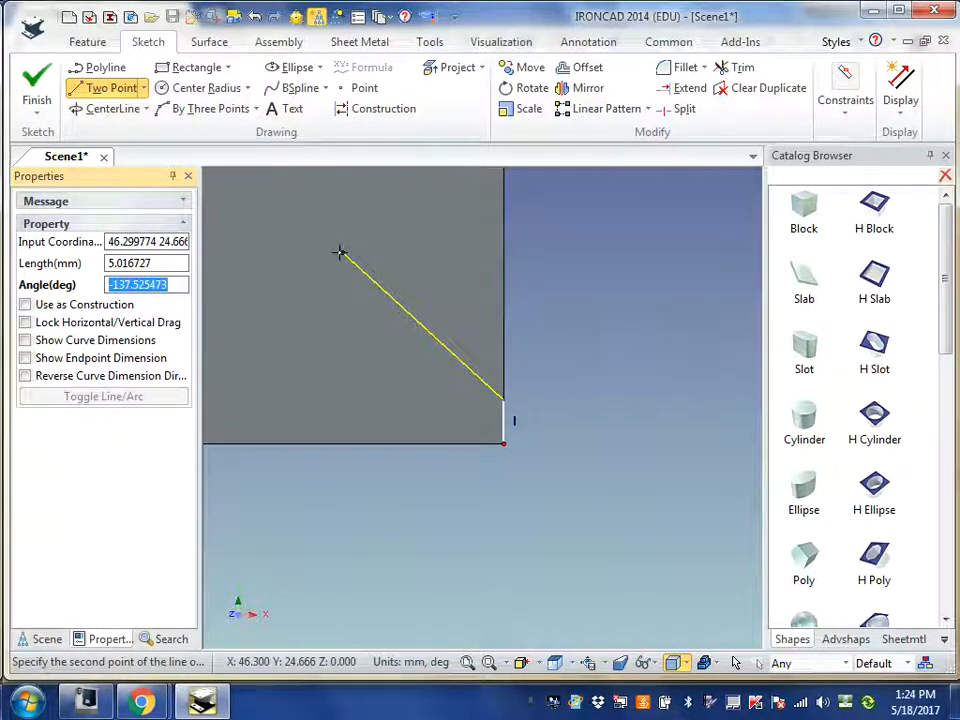
type("1")
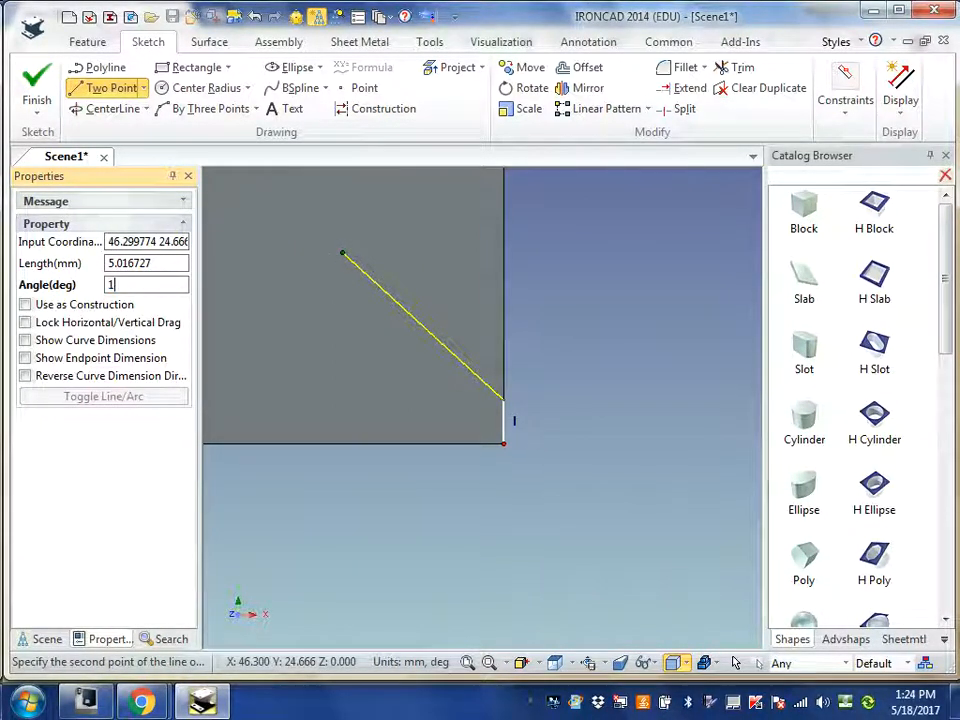
type("35")
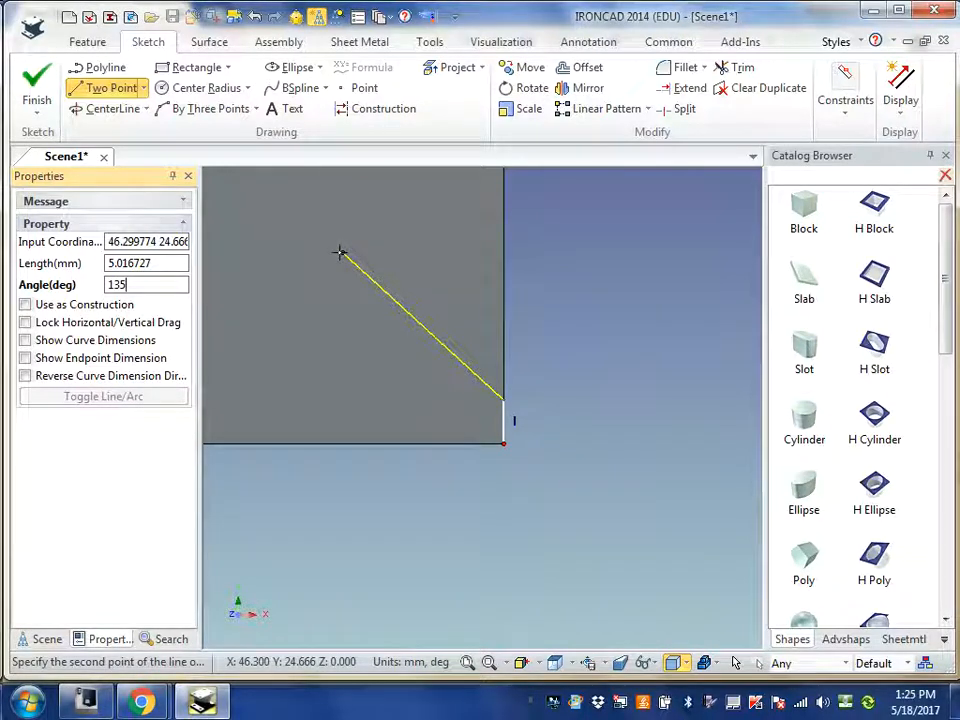
key("Return")
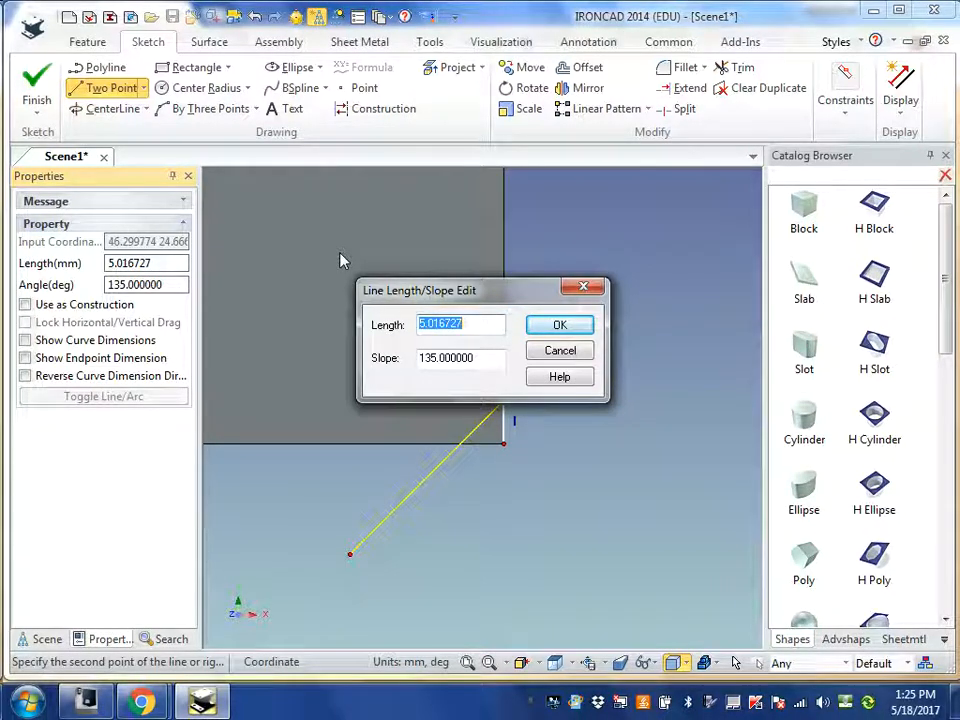
left_click(559, 327)
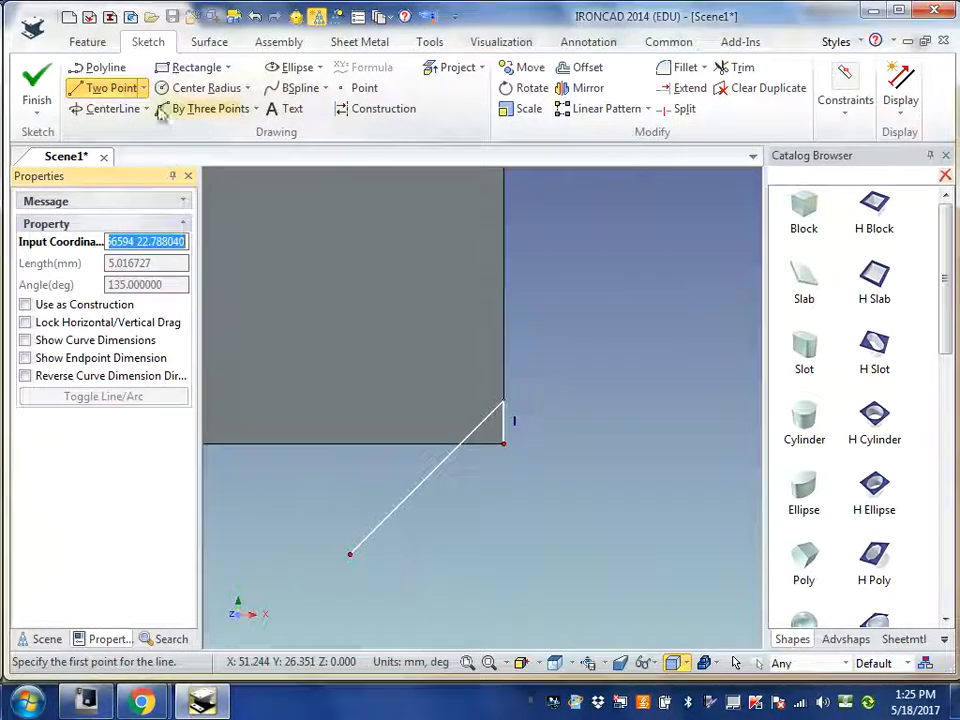
- Close the corner triangle with a 1 mm horizontal line, trim the diagonal's part beyond the block's bottom edge, and finish the sketch
left_click(502, 443)
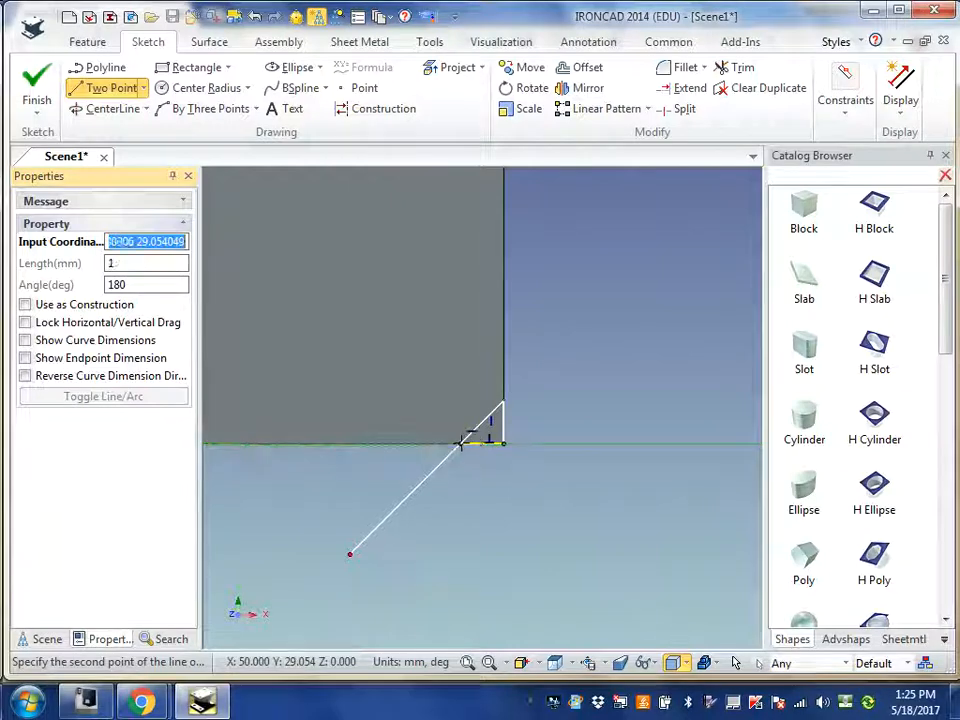
left_click(458, 443)
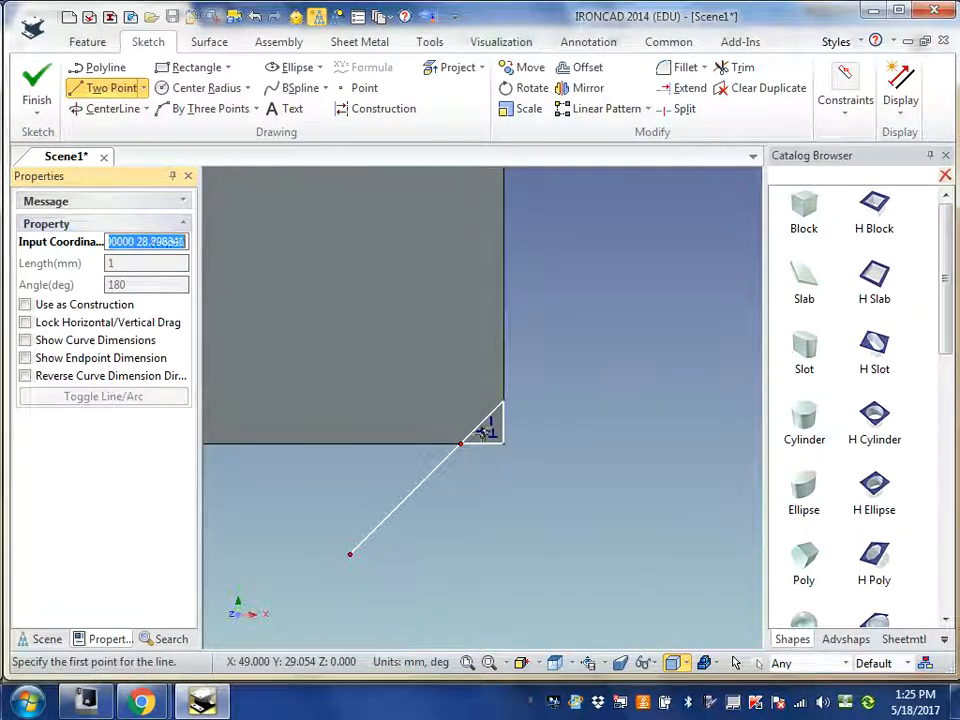
left_click(737, 70)
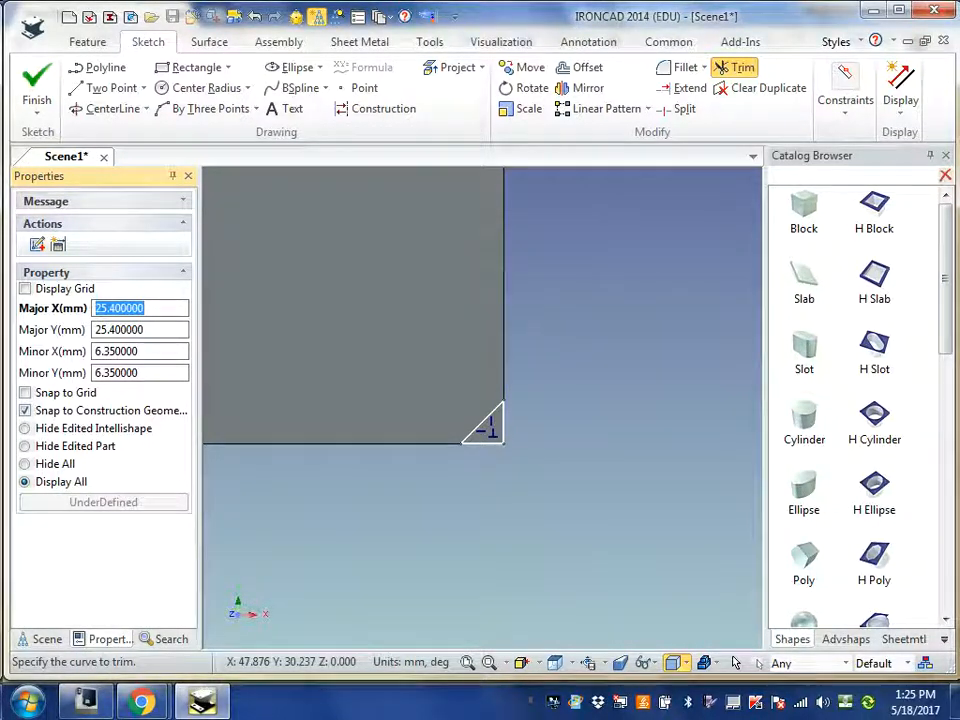
left_click(36, 88)
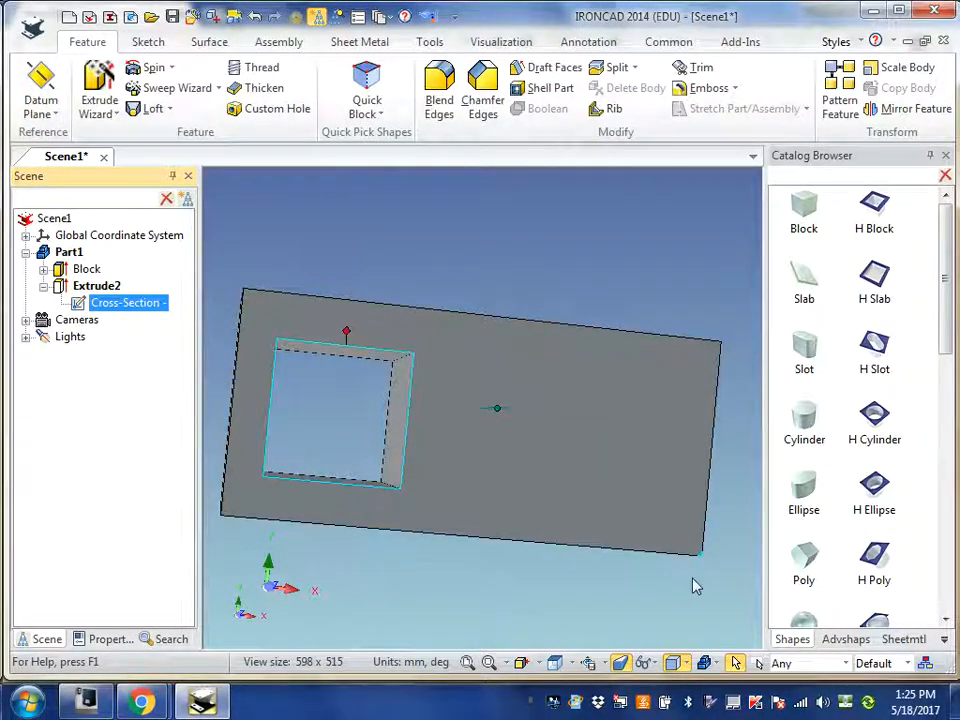
- Examine the block's square through-cut and small corner chamfer from several angles with the part deselected
middle_click_drag(697, 586, 664, 559)
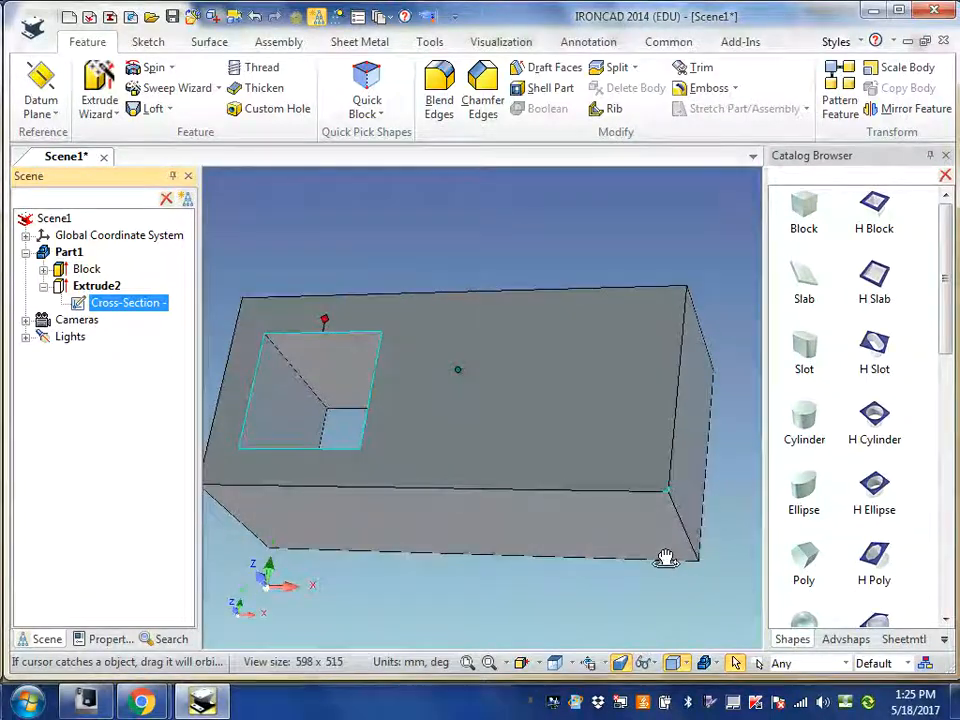
left_click(616, 612)
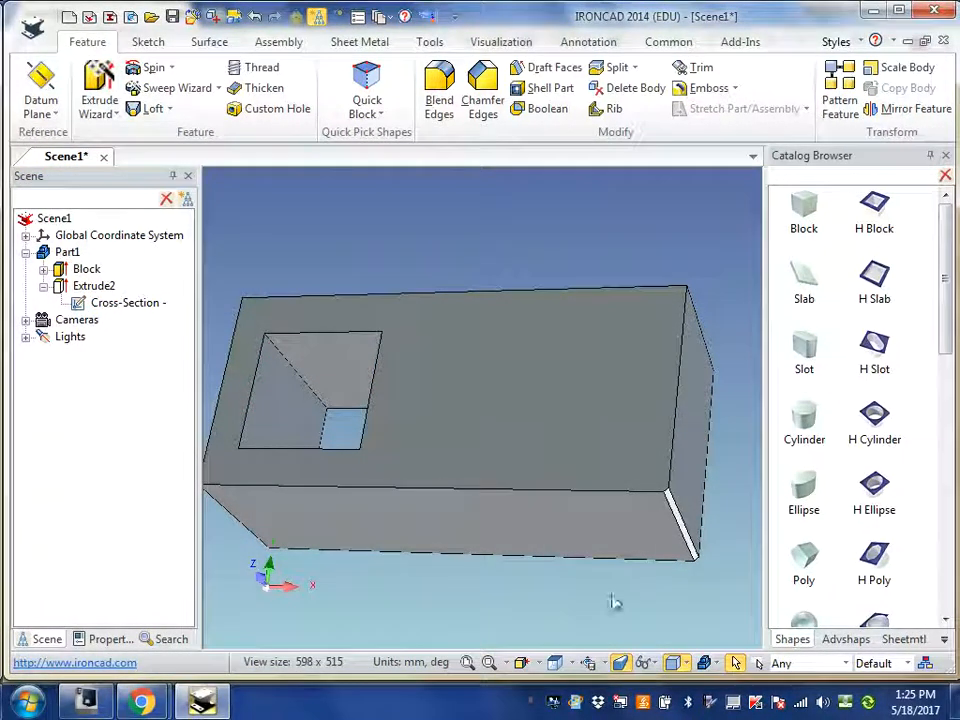
left_click_drag(609, 628, 491, 624)
scroll(516, 591, "up", 4)
scroll(510, 589, "down", 5)
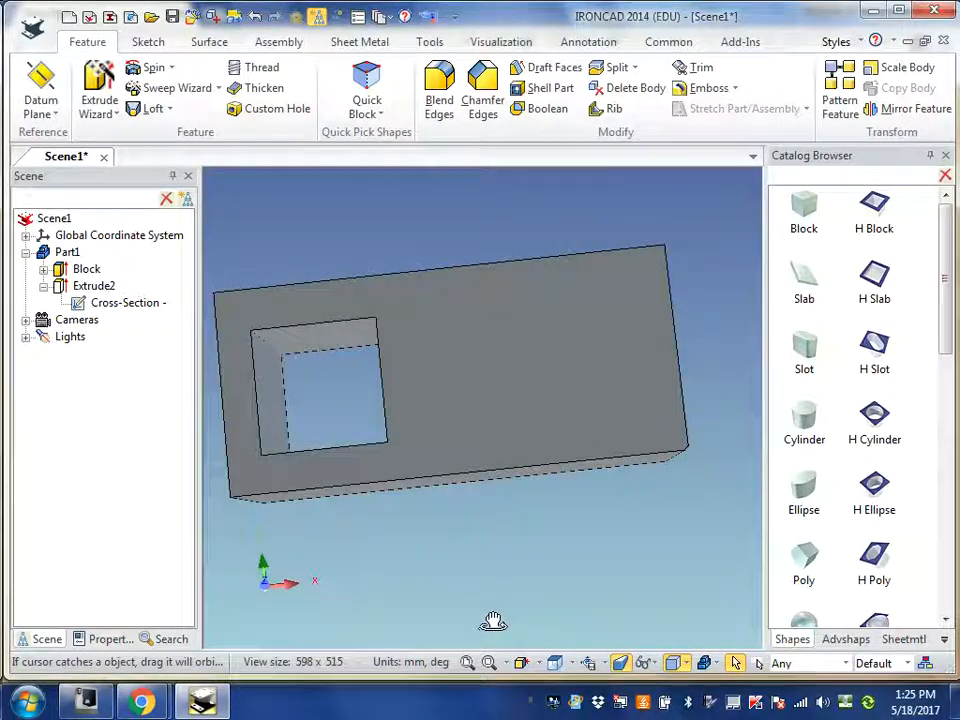
- Reopen the cut's cross-section, draw a vertical line about 2.4 mm long at the block's upper-right corner and an open diagonal about 49 mm long across its bottom edge
right_click(109, 307)
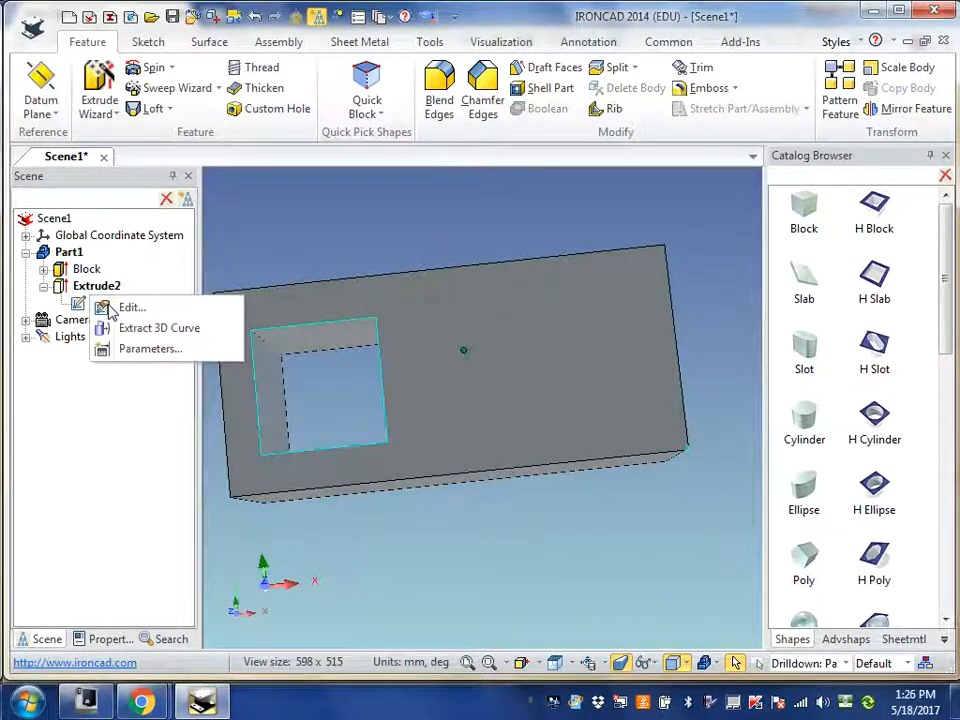
left_click(131, 308)
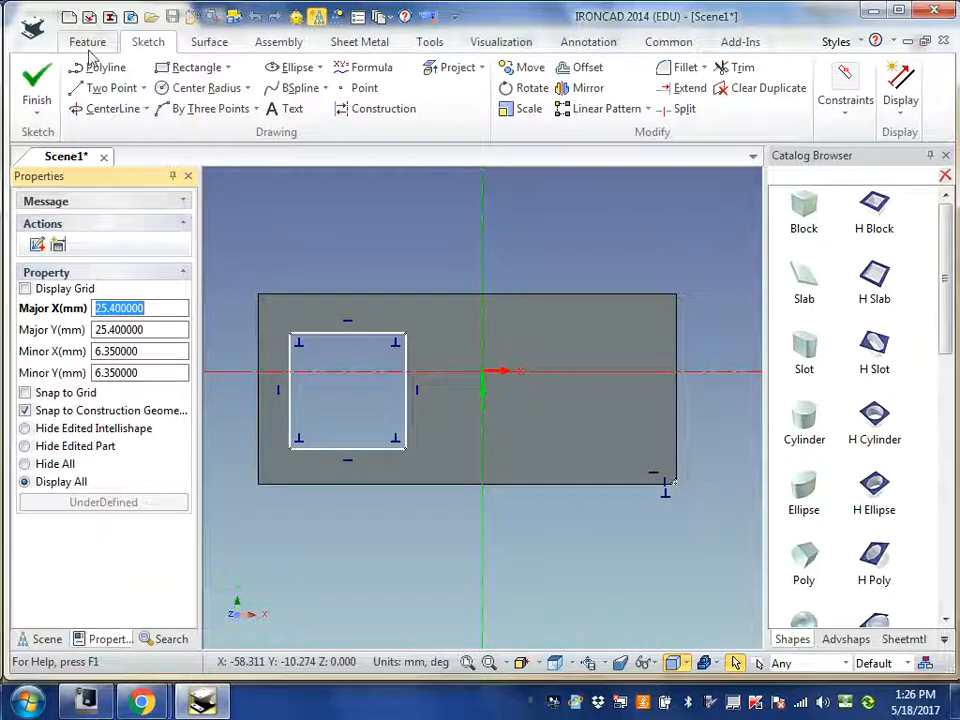
left_click(102, 89)
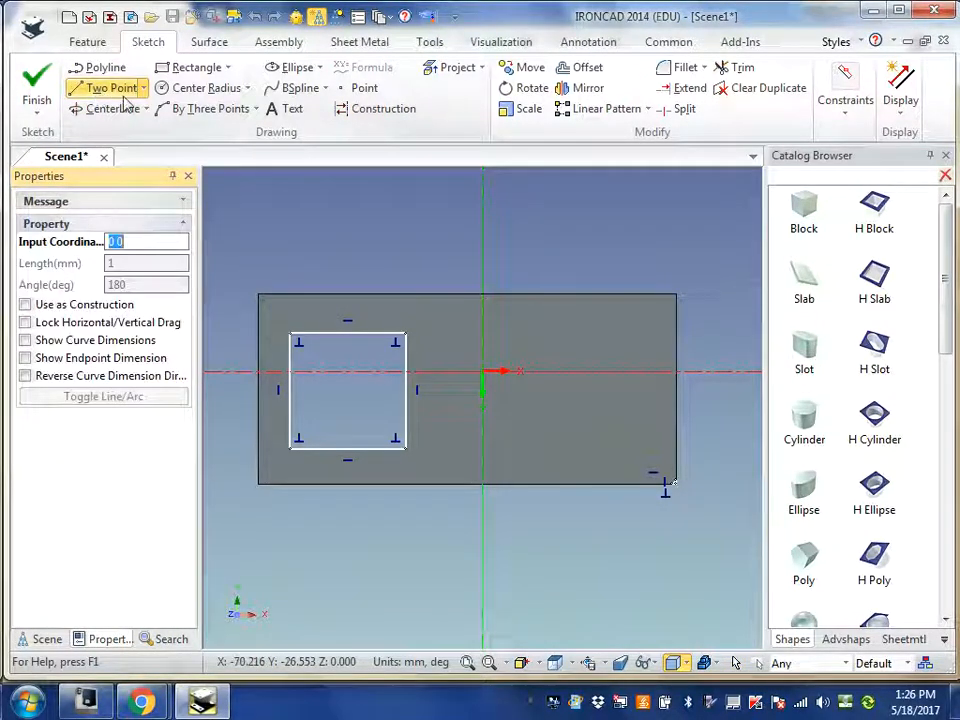
left_click(672, 294)
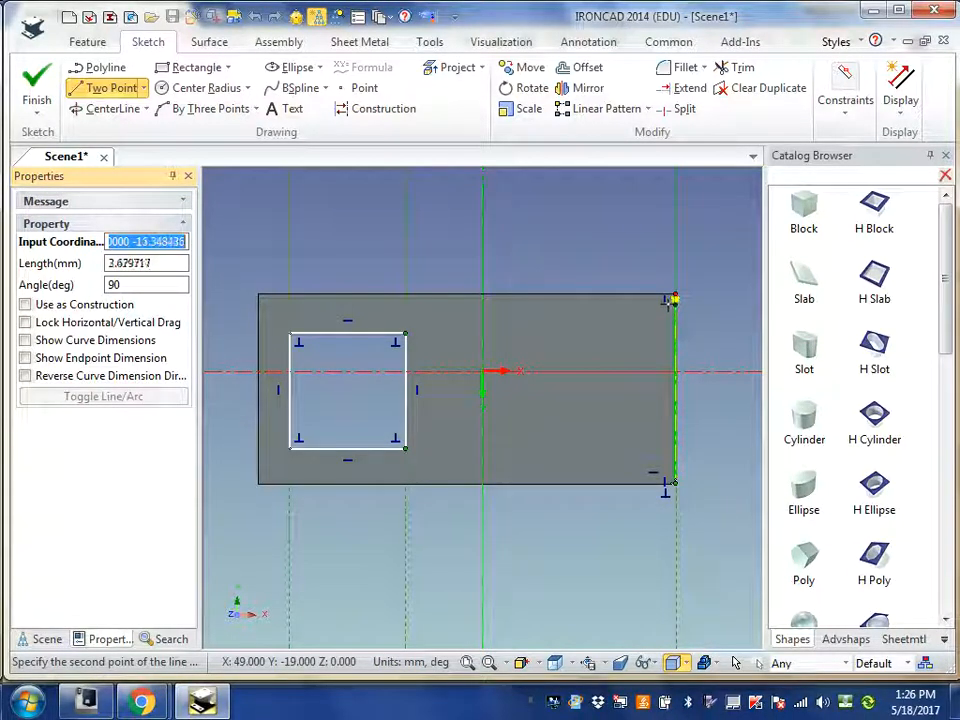
left_click(675, 302)
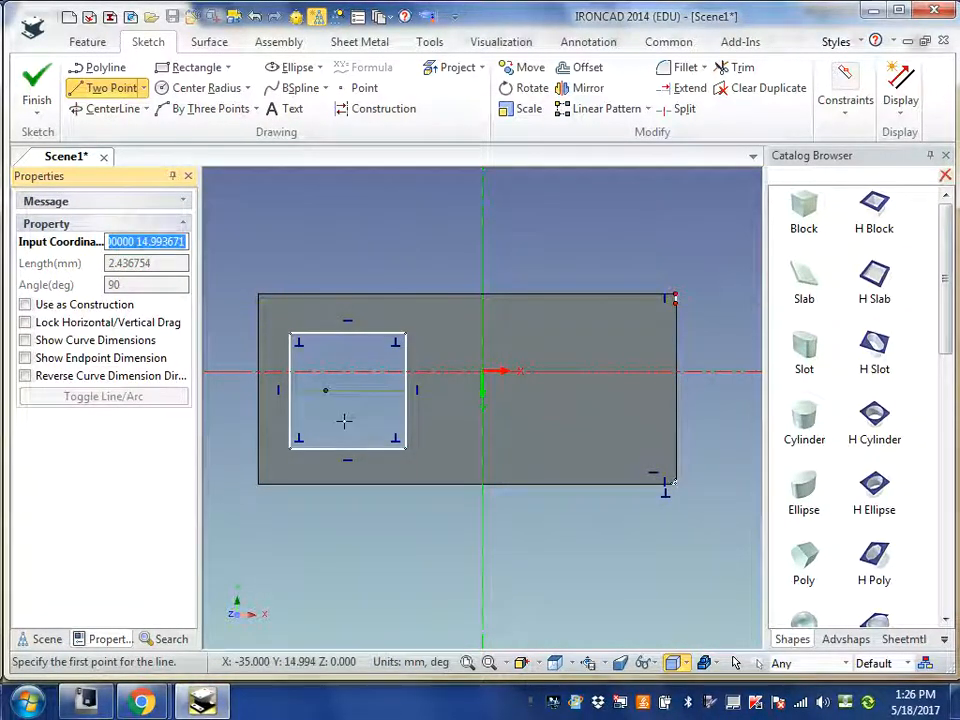
left_click(494, 573)
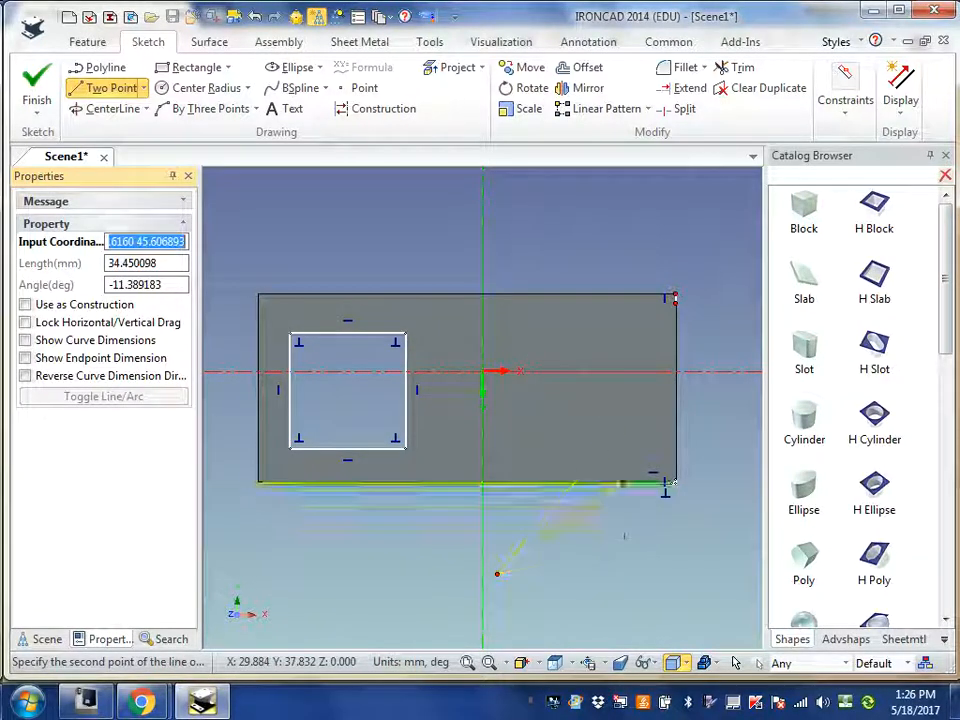
left_click(616, 429)
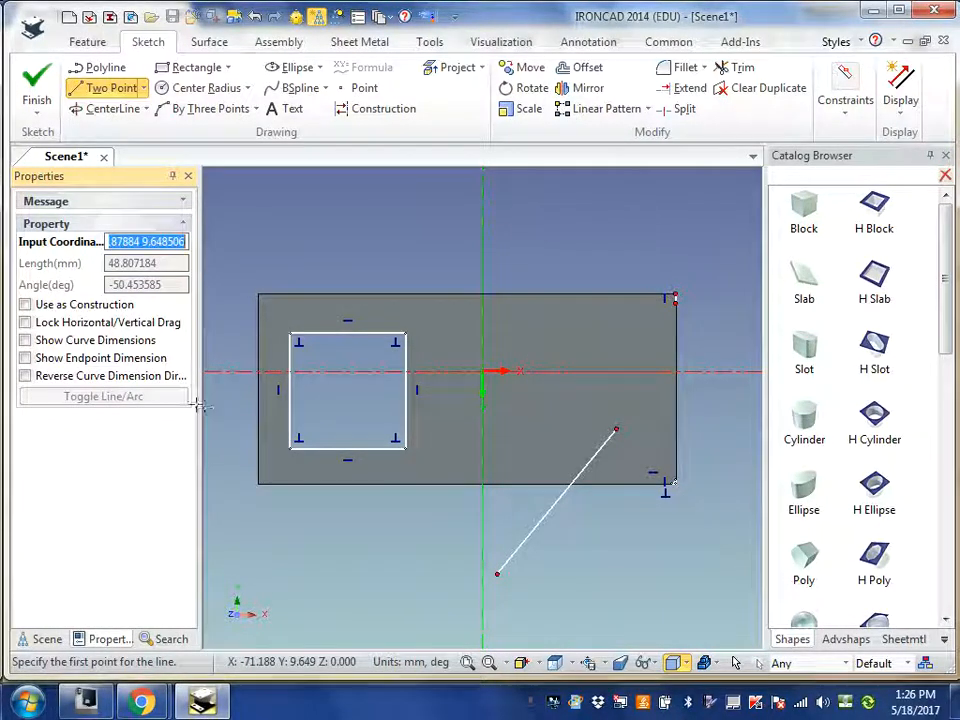
- Try to finish the sketch with the unclosed lines, discard the cross-section edit, and deselect the part
left_click(35, 82)
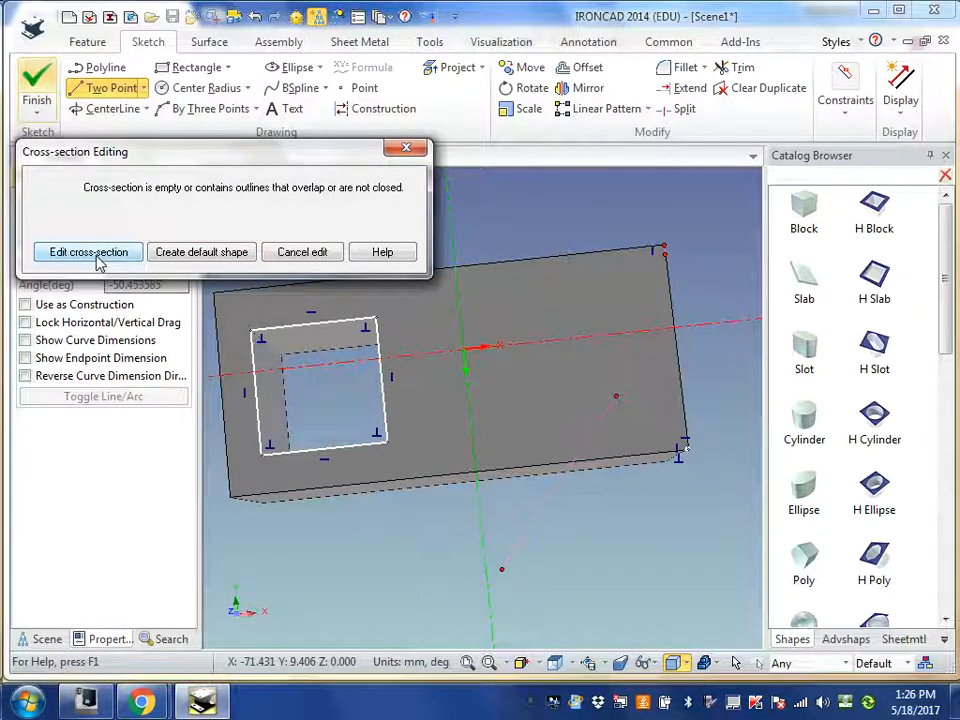
left_click(300, 254)
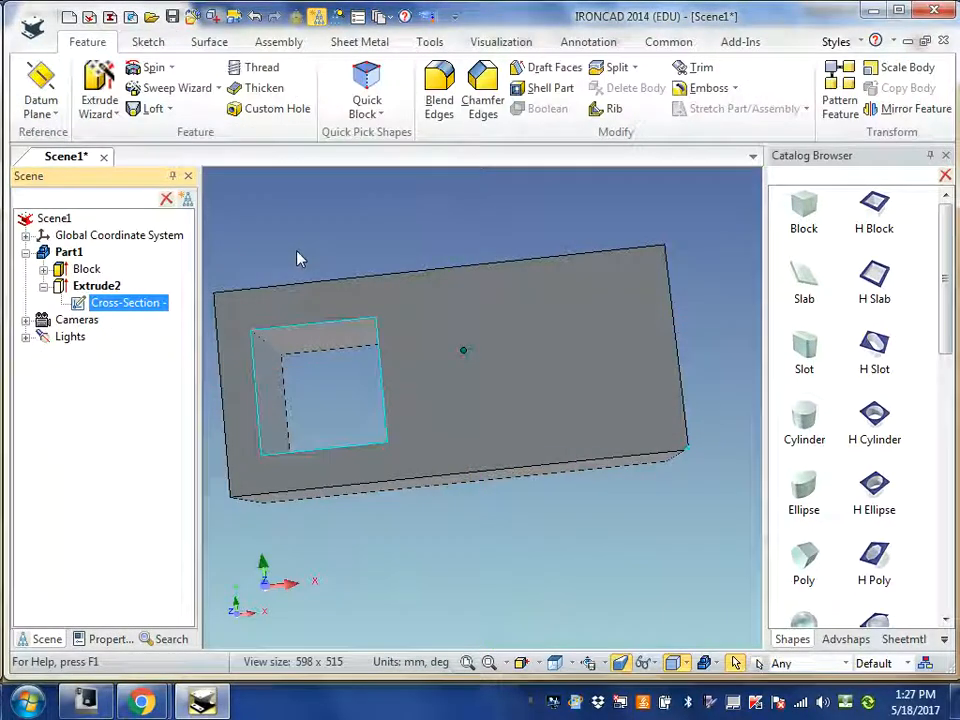
left_click(600, 562)
mouse_move(630, 525)
middle_mouse_down()
mouse_move(564, 508)
mouse_move(609, 540)
mouse_move(631, 531)
middle_mouse_up()
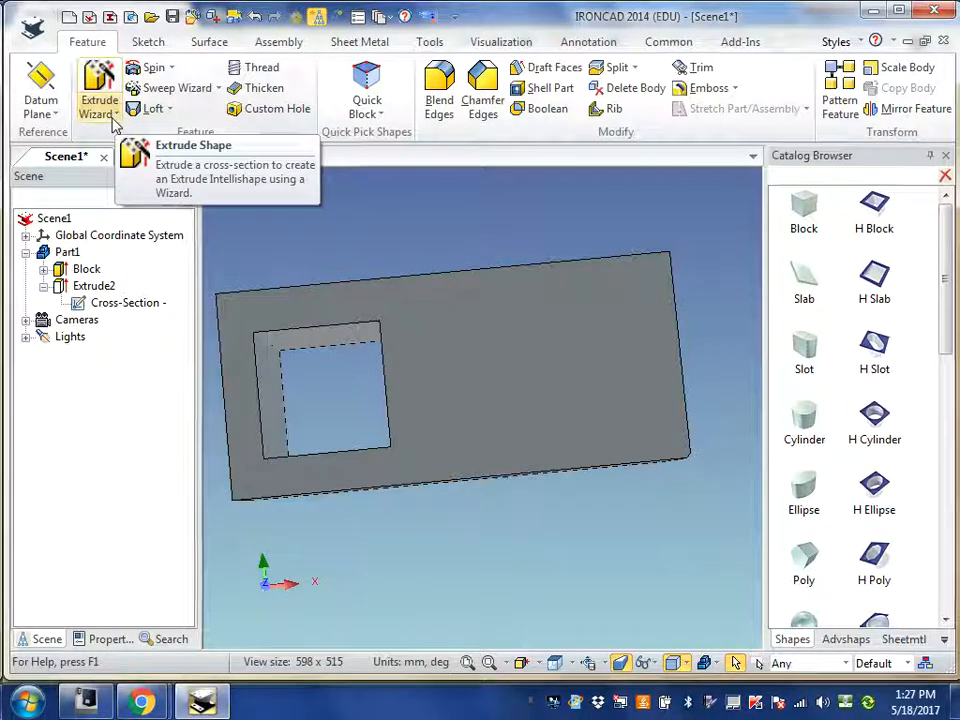
- Reopen the cut's cross-section and draw a 20 mm two-point line down the block's right edge from its upper-right corner at slope 90
right_click(115, 306)
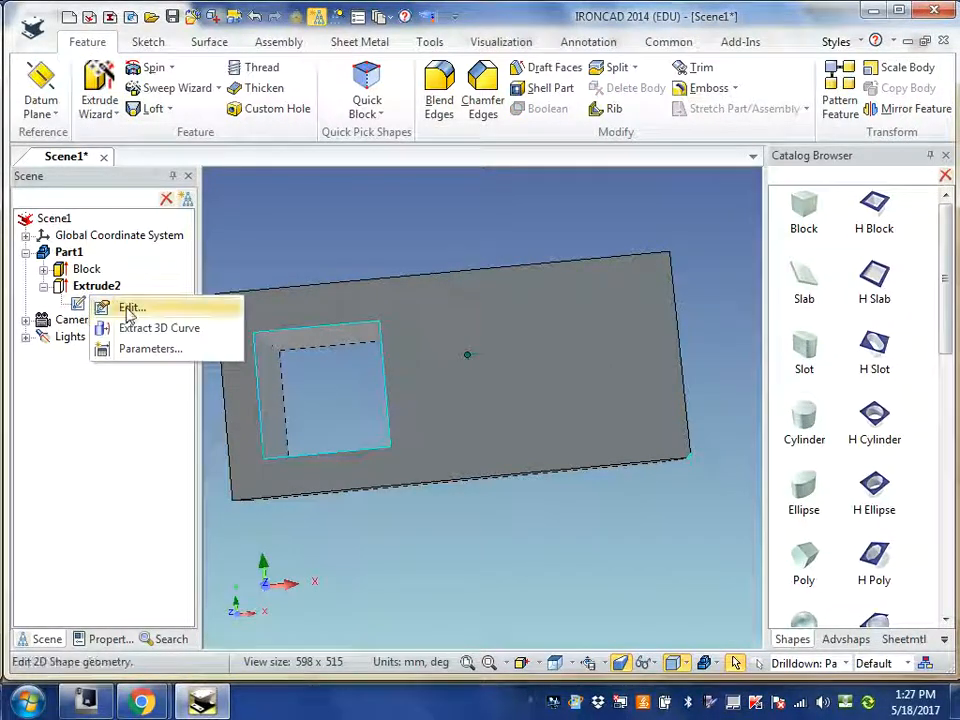
left_click(126, 306)
key("Escape")
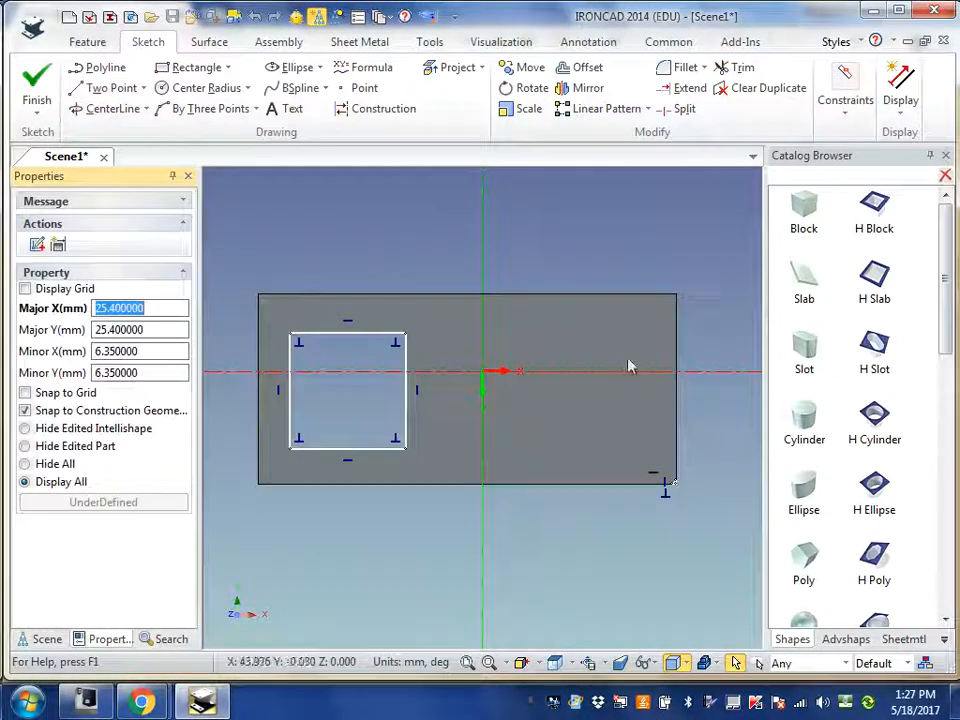
left_click(100, 93)
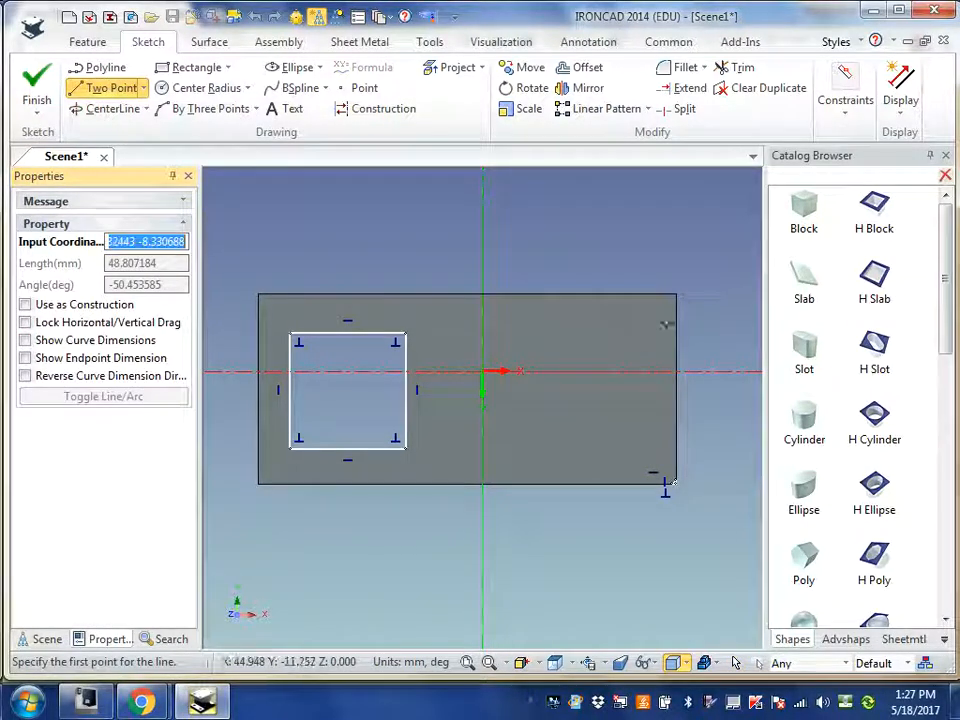
type("50 -20")
key("Return")
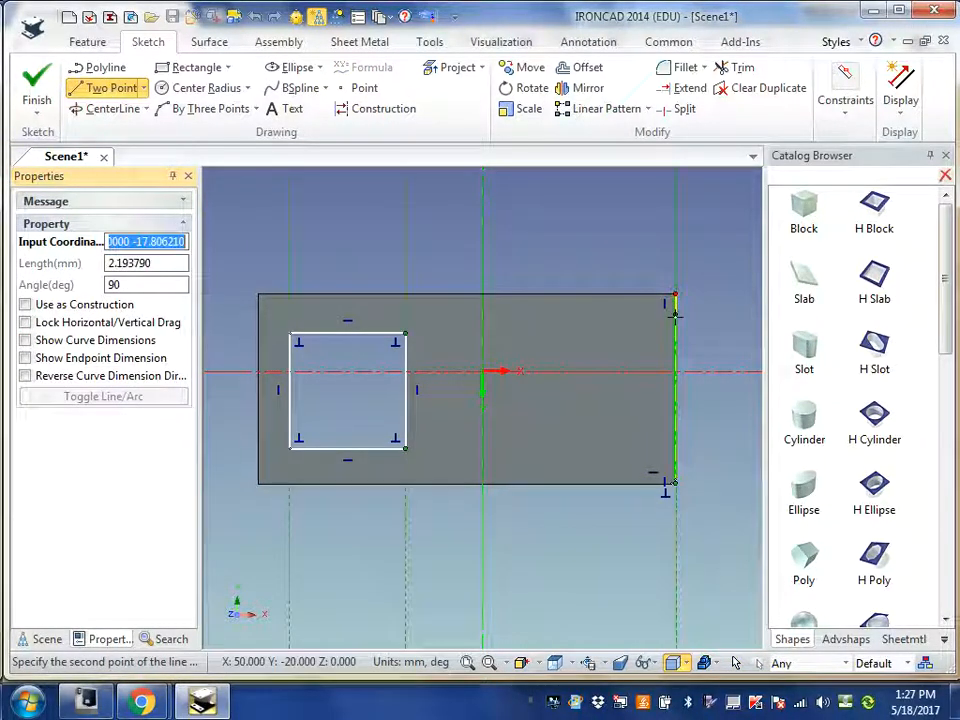
right_click(674, 405)
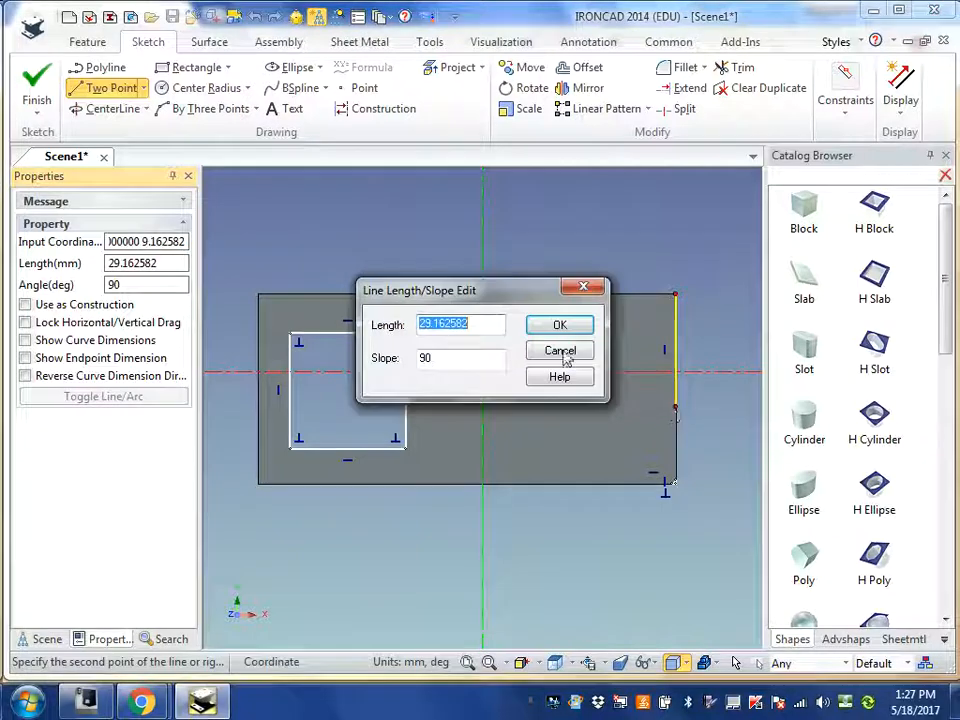
type("2")
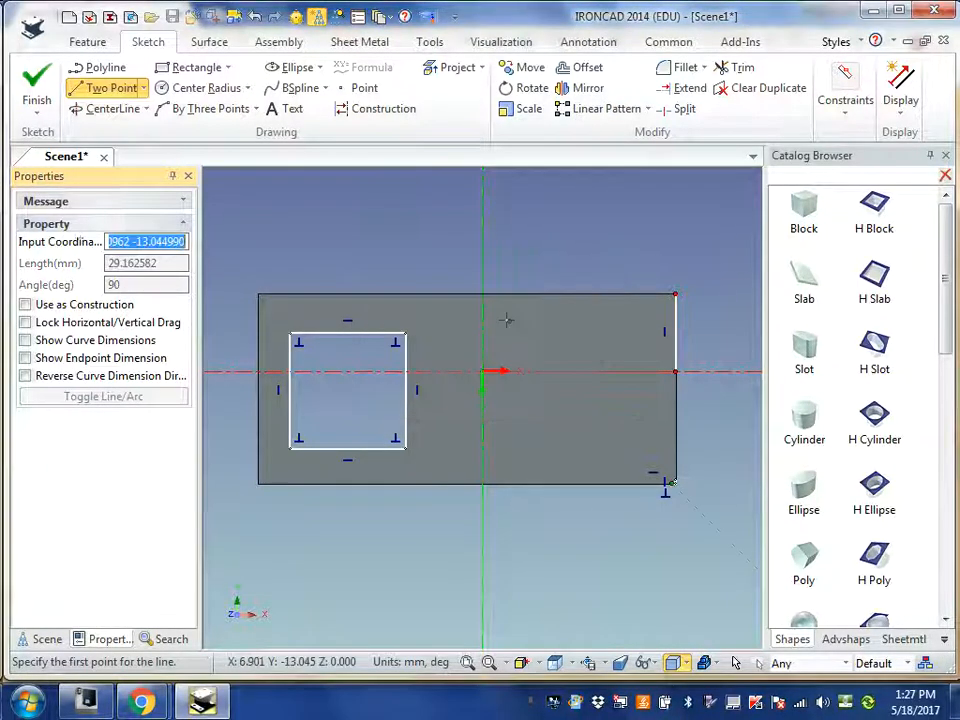
key("Return")
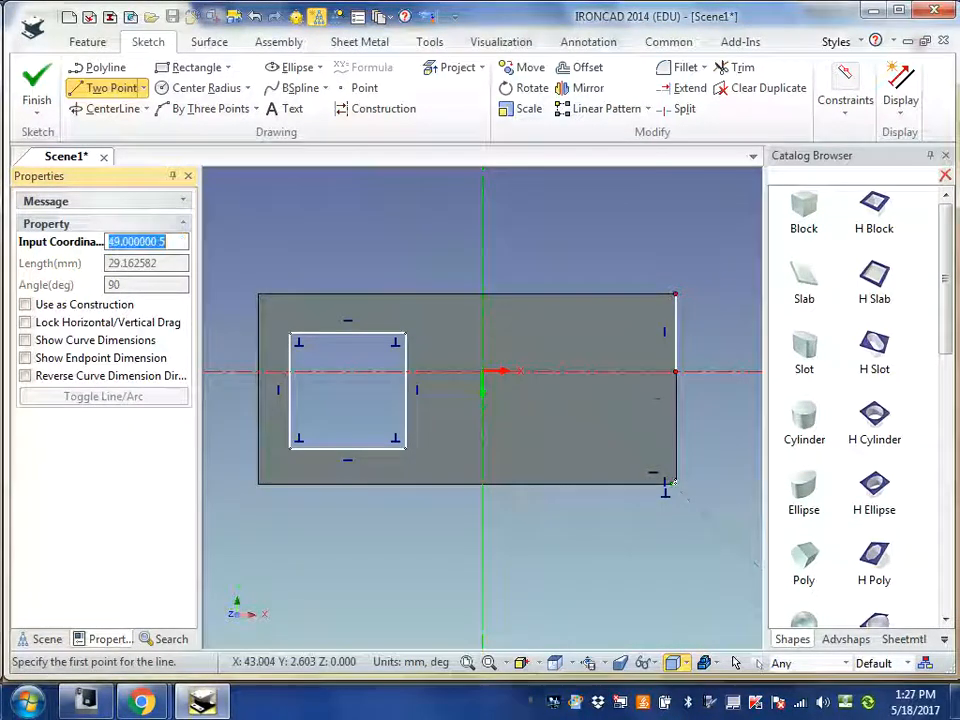
- Draw a 20 mm horizontal line at slope 180 from the vertical line's lower end and close the triangle with a diagonal to the block's upper-right corner
left_click(675, 372)
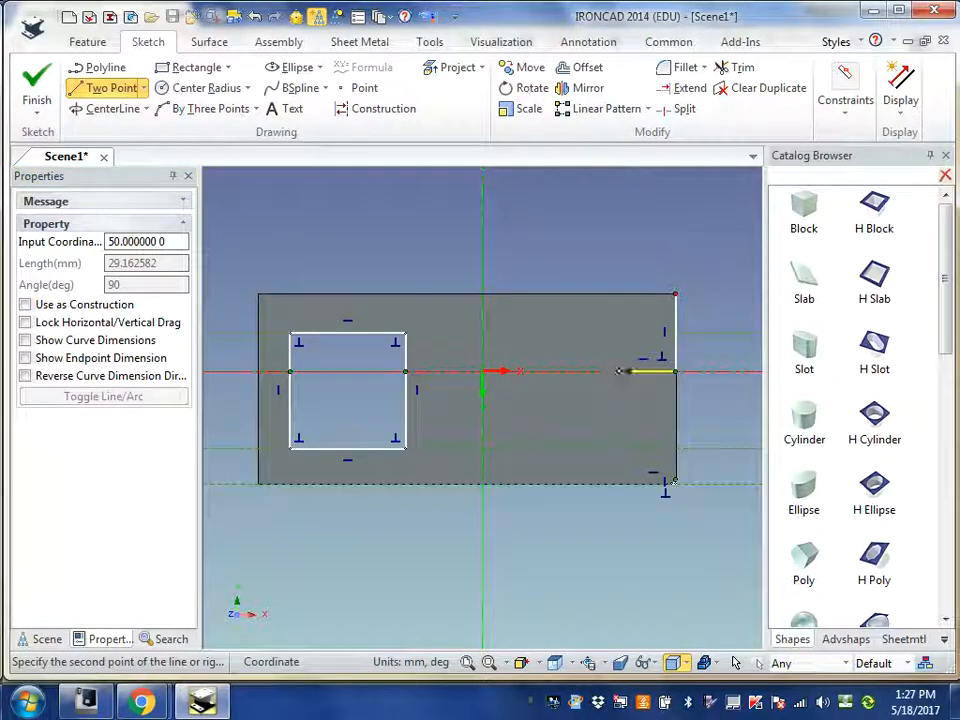
right_click(575, 373)
type("2")
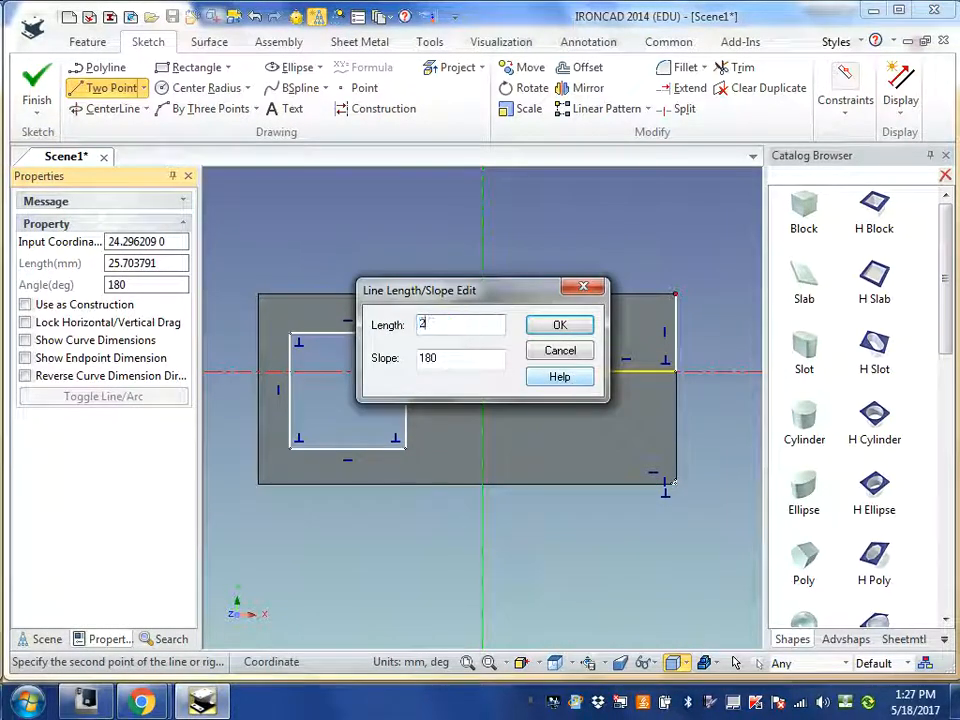
type("0")
key("Return")
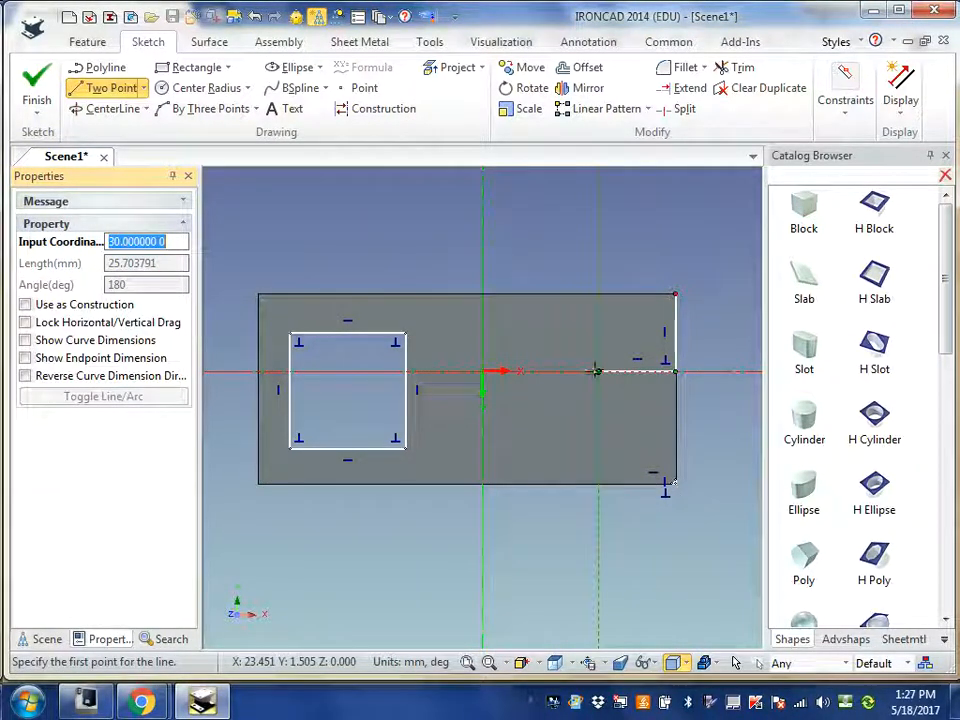
left_click(597, 372)
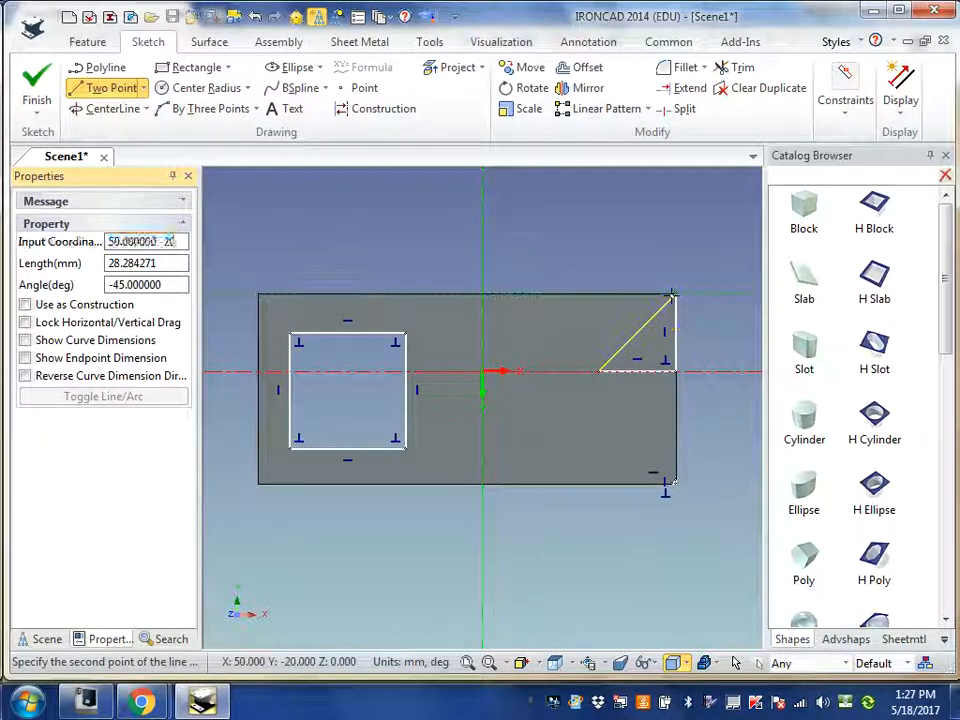
left_click(673, 296)
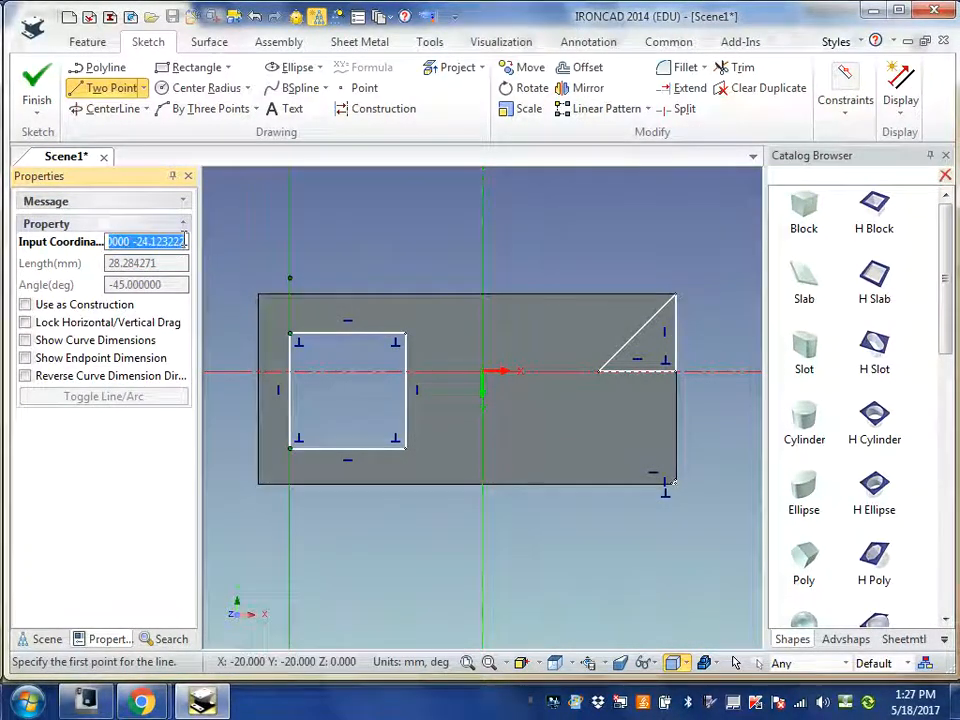
- Draw a stray horizontal line about 0.3 mm long below the triangle near the block's right edge, and fit the whole block in view
left_click(658, 403)
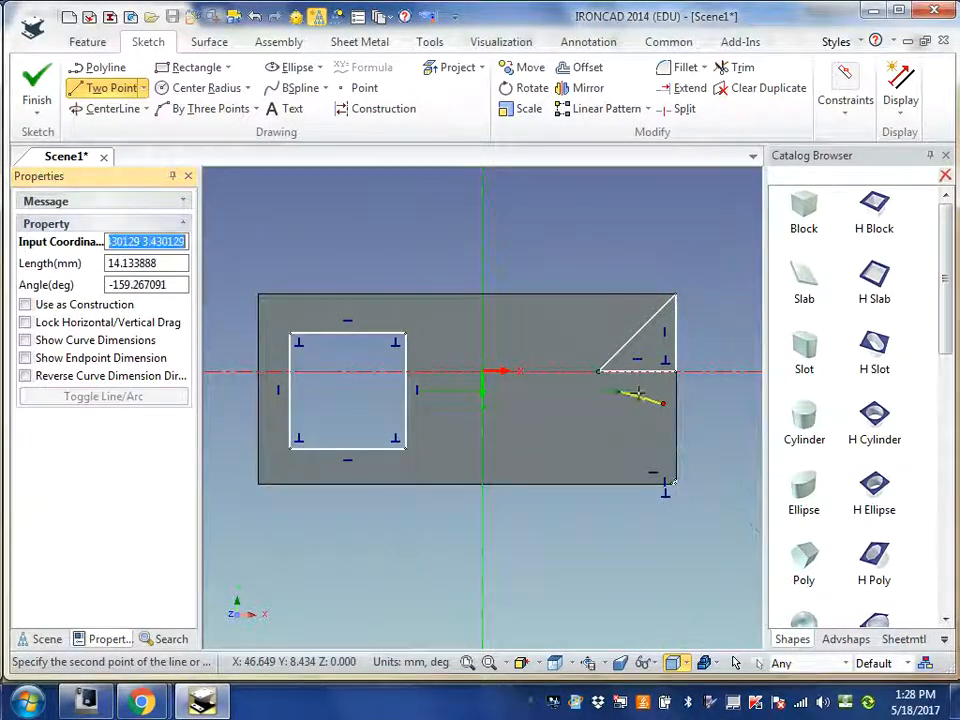
scroll(658, 403, "up", 4)
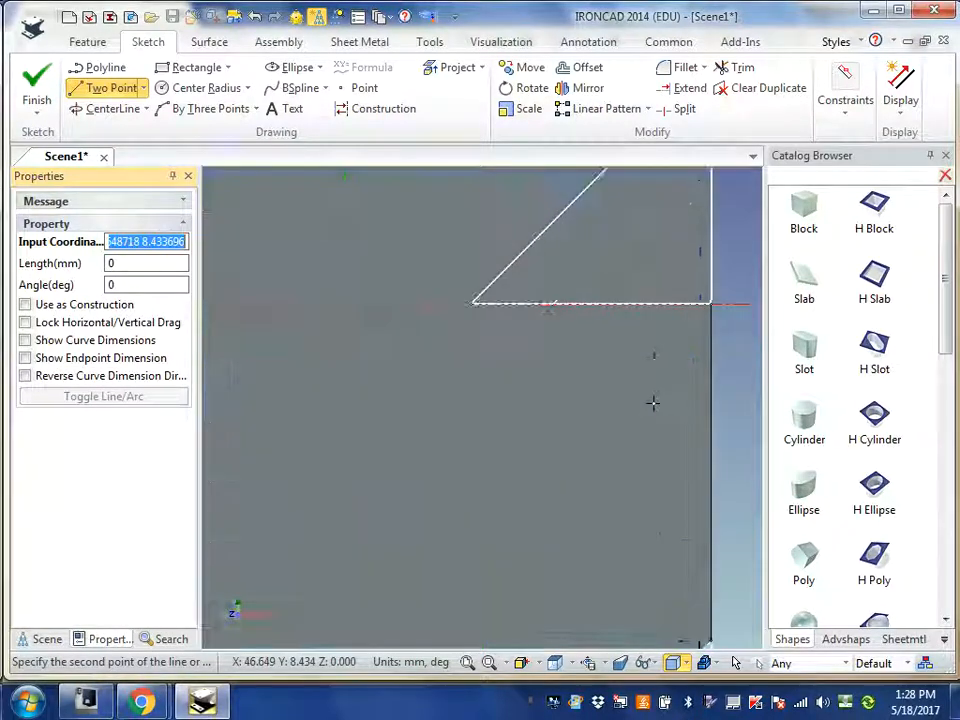
scroll(660, 404, "up", 3)
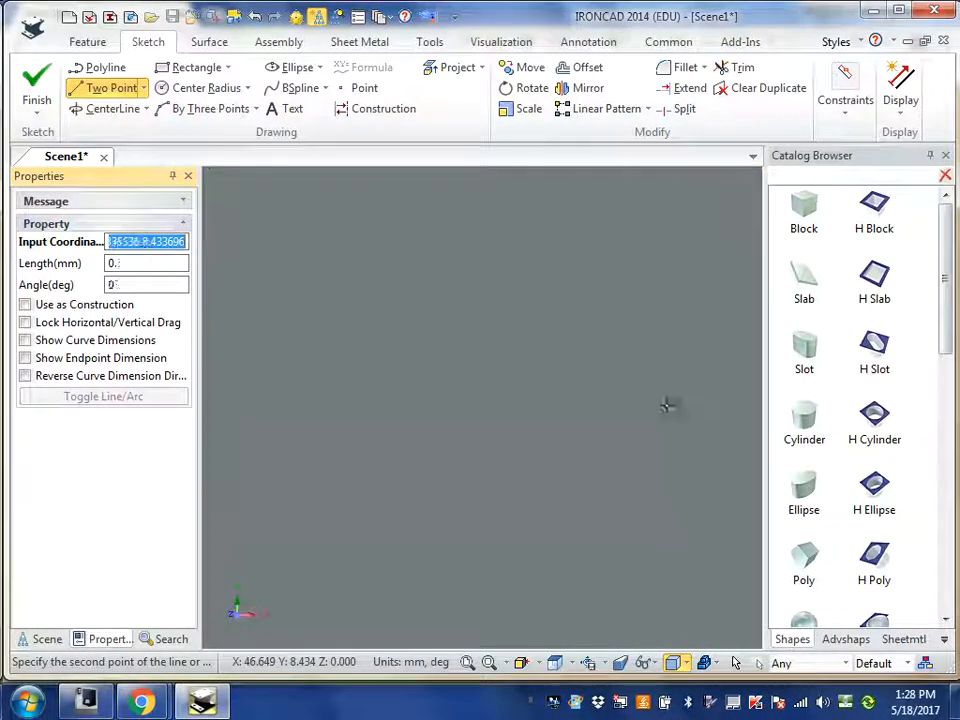
scroll(668, 403, "up", 2)
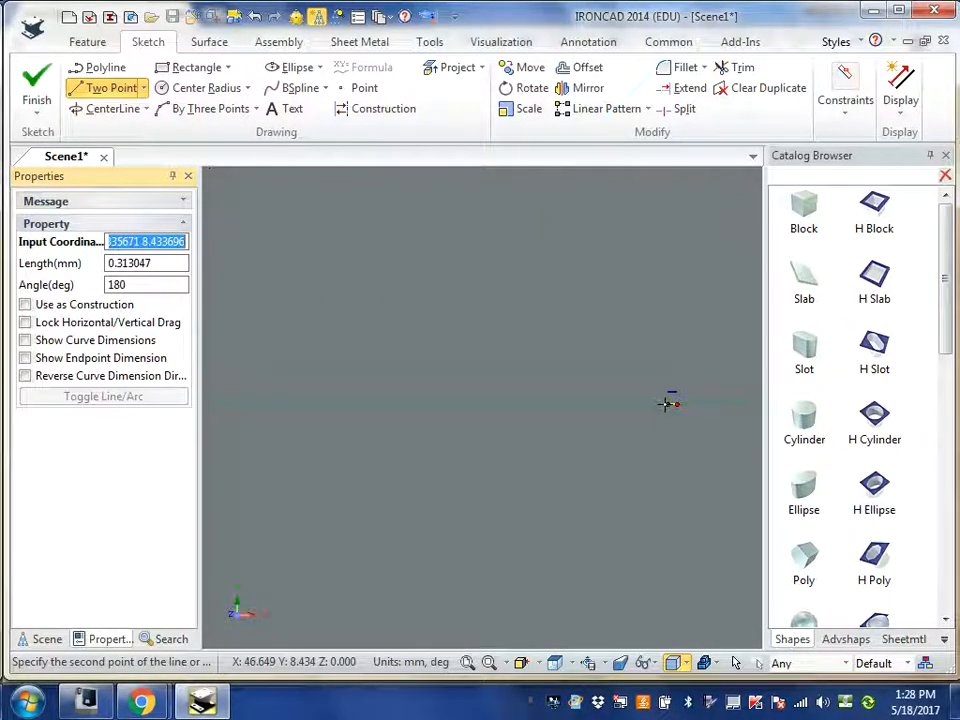
right_click(666, 404)
scroll(664, 404, "down", 2)
scroll(454, 381, "down", 3)
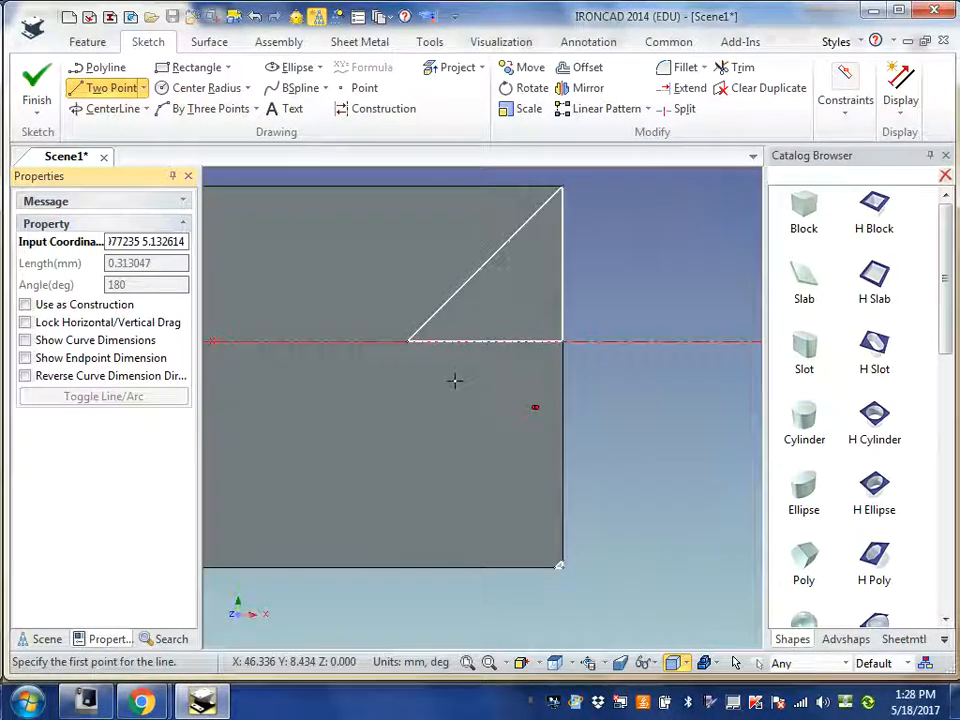
scroll(405, 379, "down", 1)
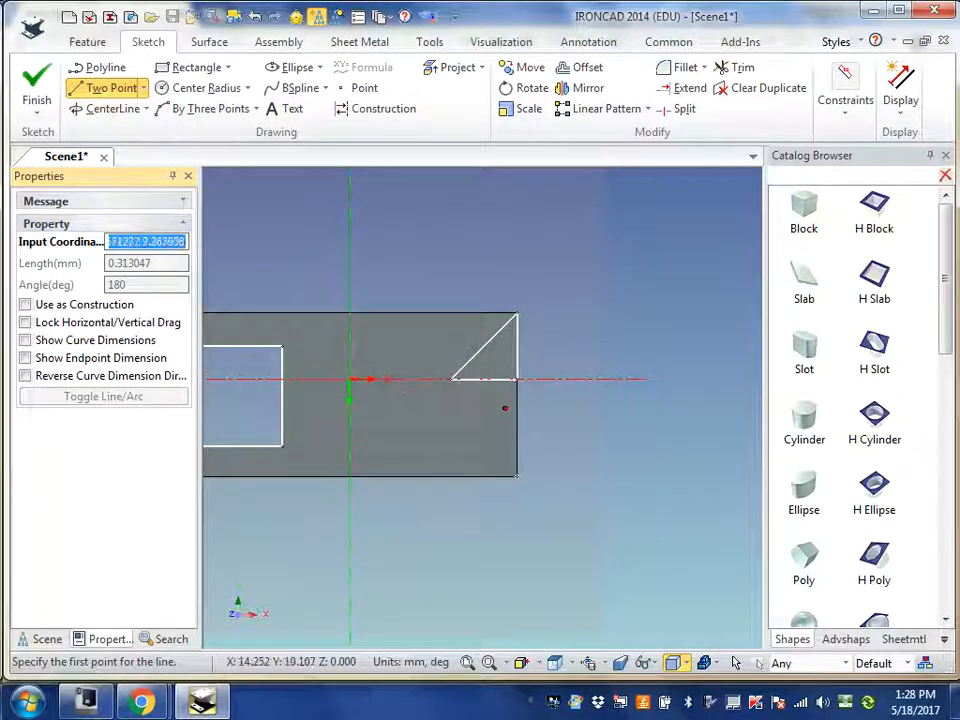
left_click(467, 662)
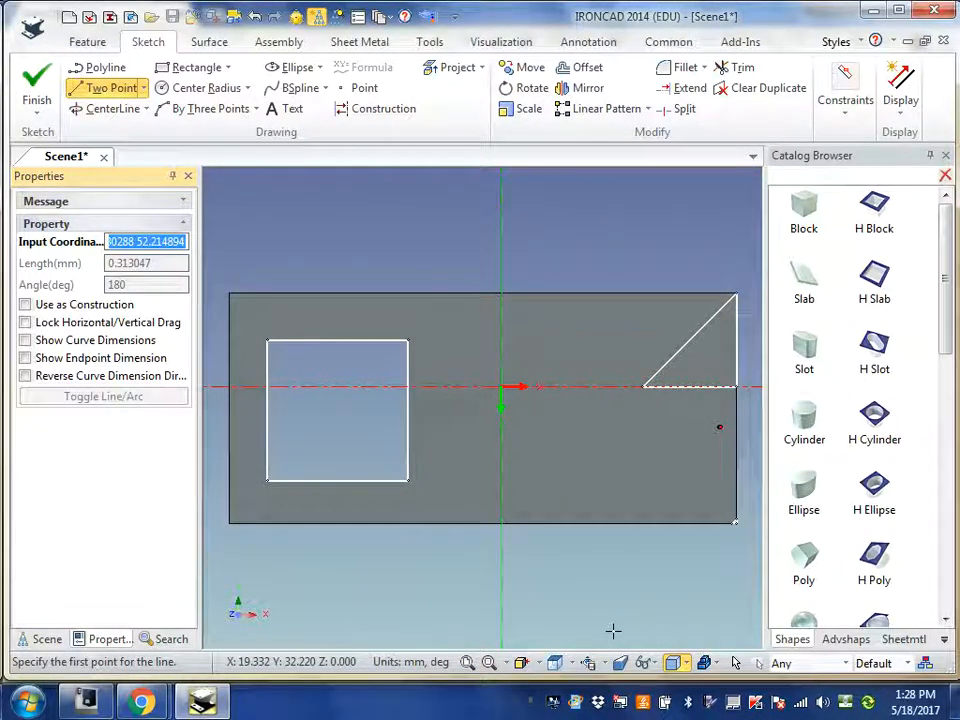
- Try to finish the sketch, resume editing the cross-section, and delete the stray short line below the triangle near the block's right edge
left_click(36, 88)
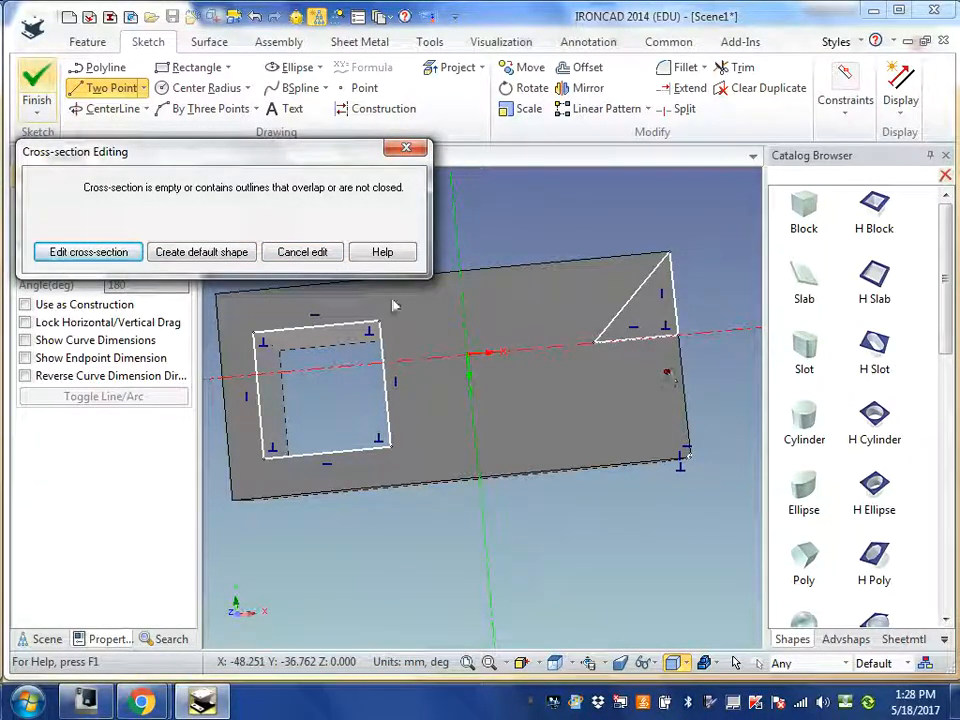
left_click(74, 256)
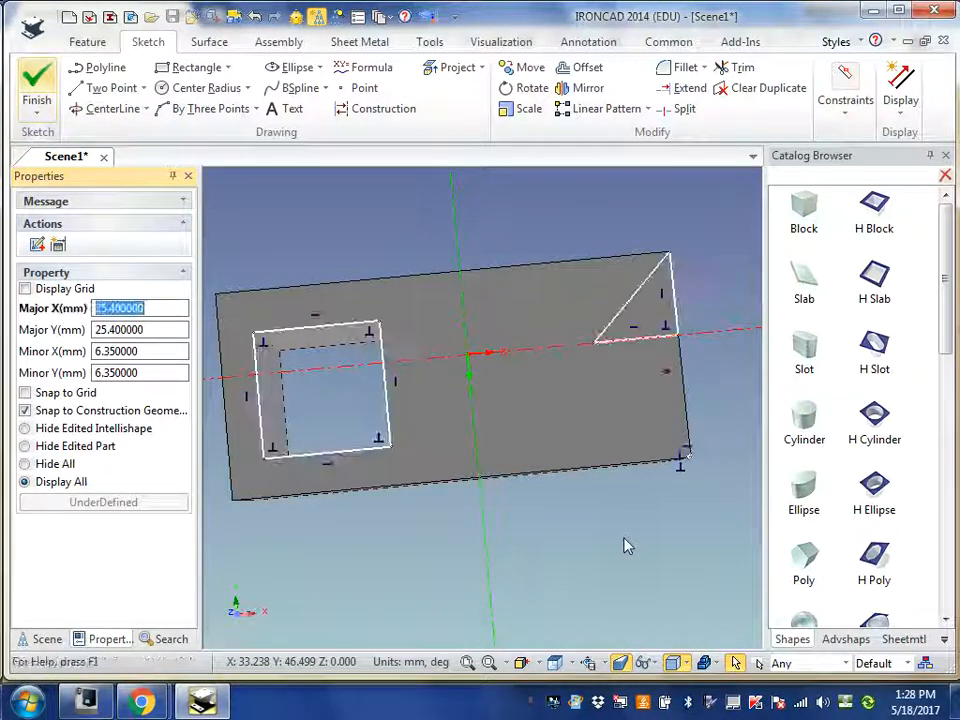
left_click(489, 662)
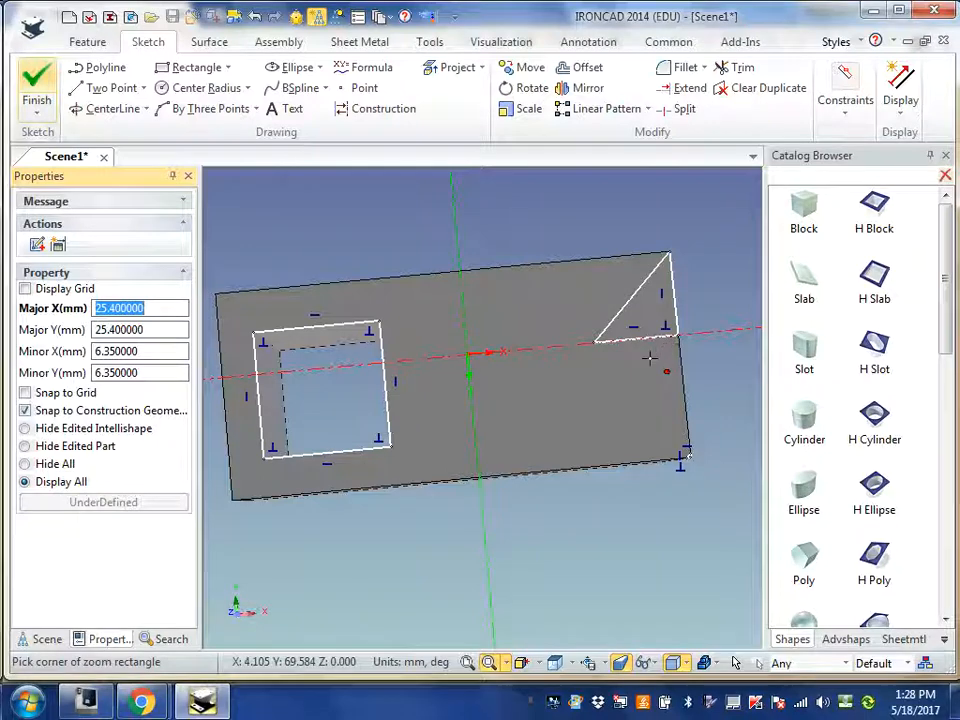
left_click_drag(649, 356, 680, 386)
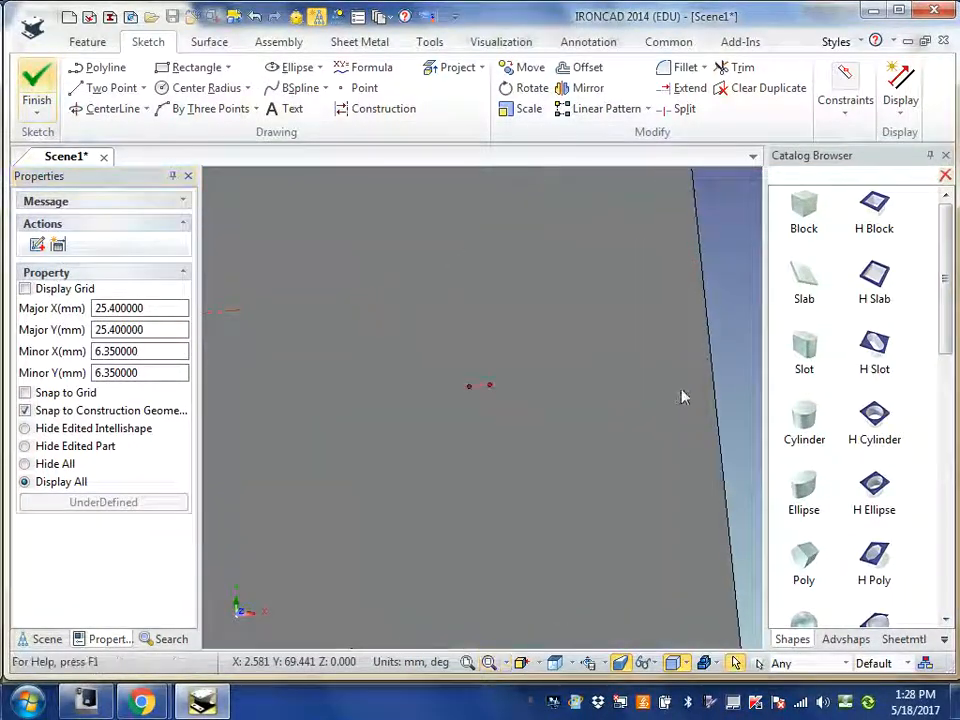
left_click(478, 390)
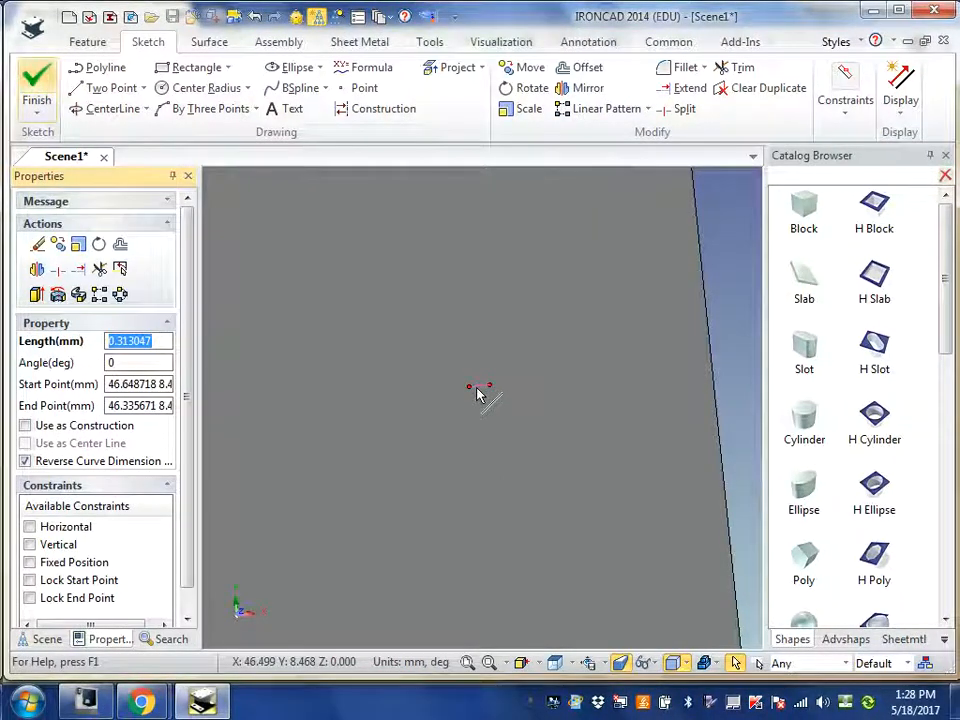
key("Delete")
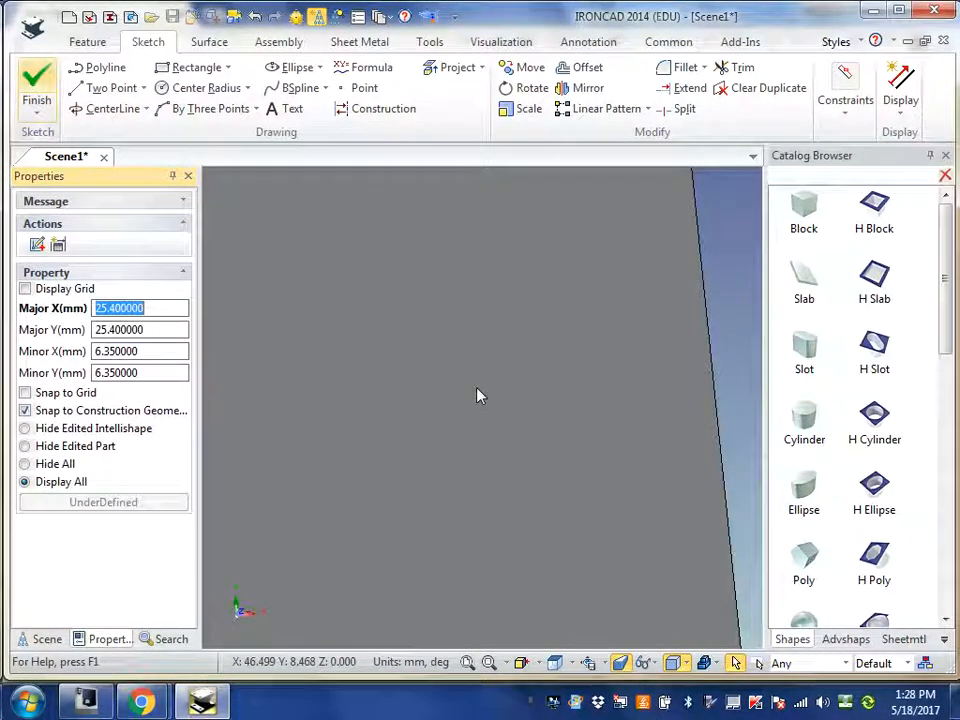
- Finish the cut's cross-section with the closed triangle and deselect it to inspect the cuts through the block
scroll(477, 388, "down", 10)
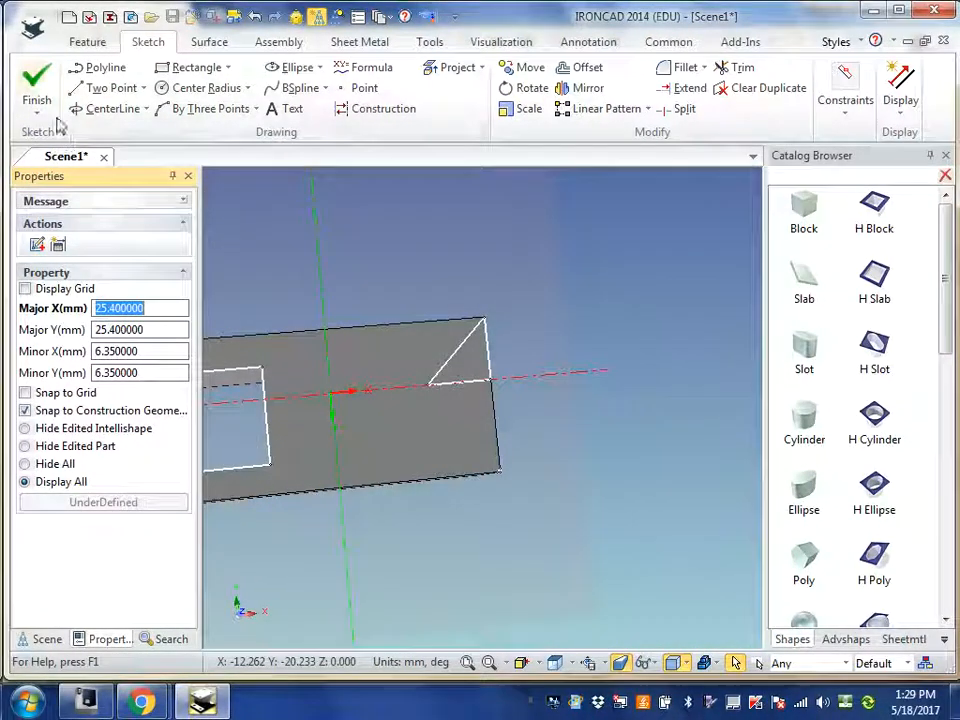
left_click(37, 88)
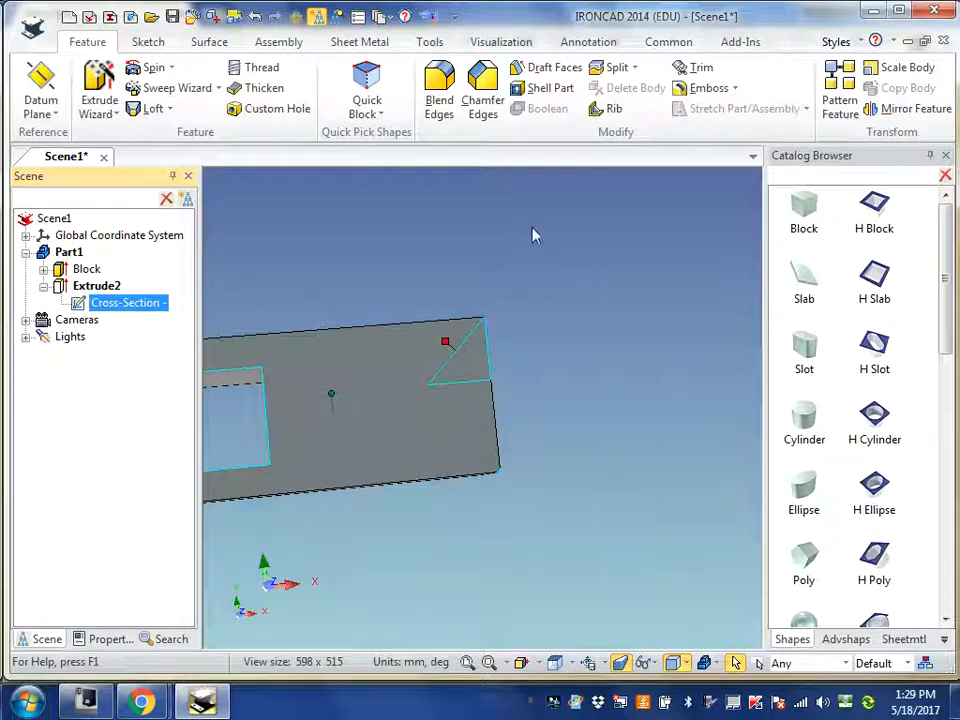
left_click(585, 332)
scroll(529, 516, "up", 3)
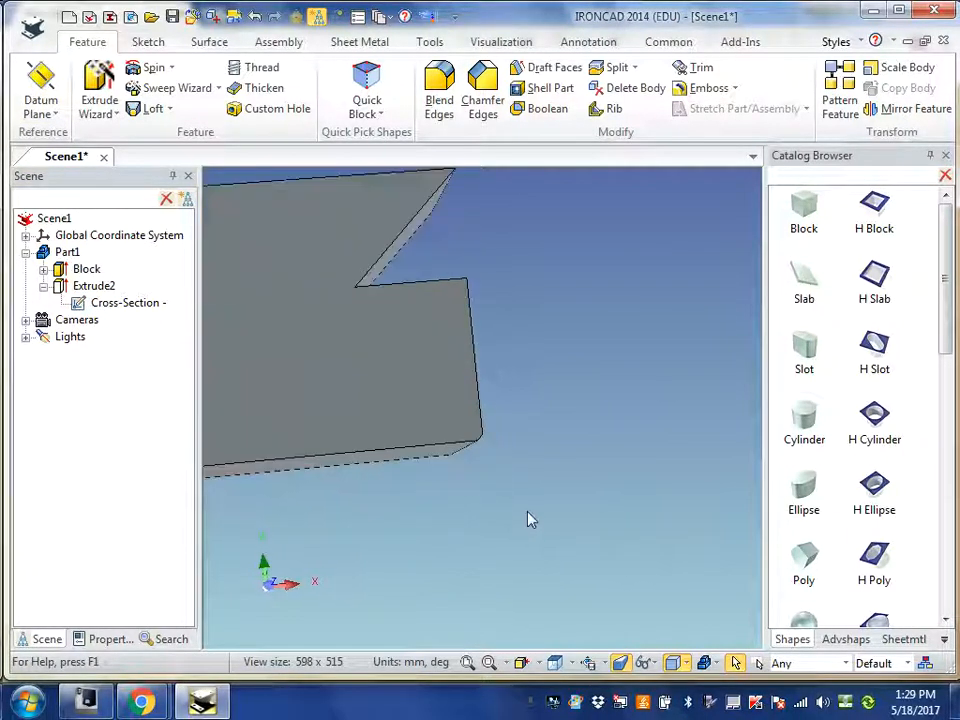
scroll(436, 523, "down", 4)
middle_click_drag(361, 526, 310, 500)
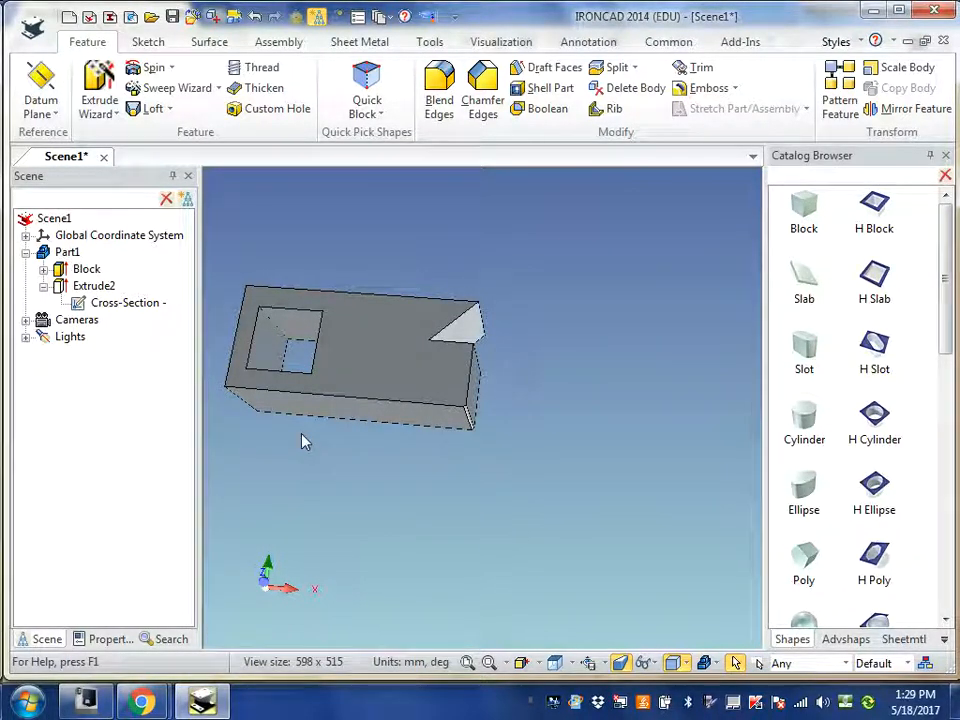
- Fit the block in view, orbit around it, and window-zoom on a corner of the square cut
left_click(467, 664)
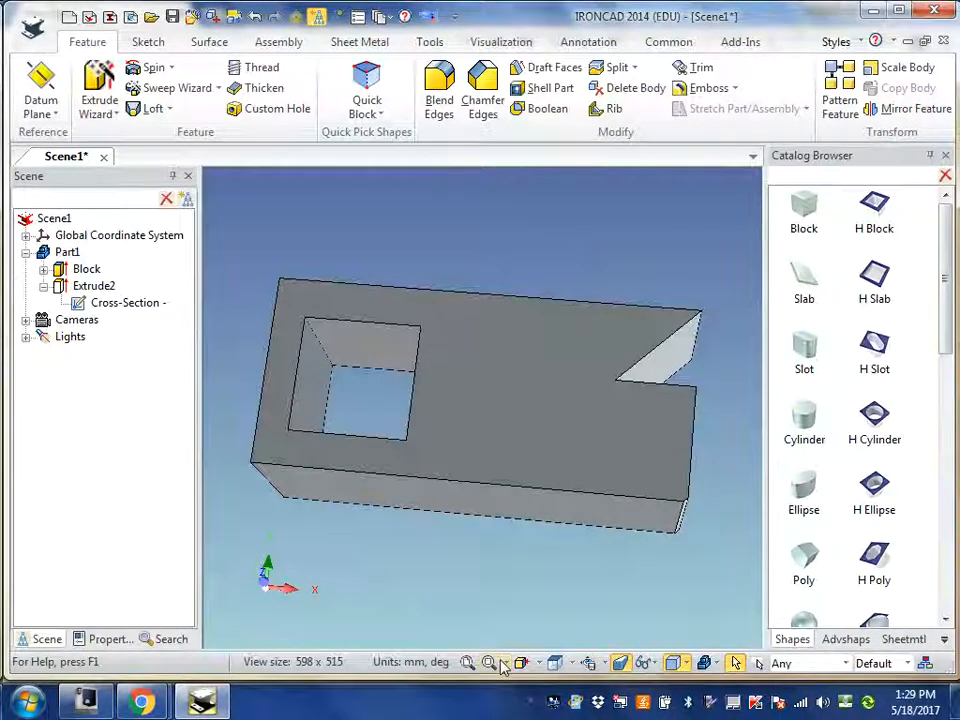
left_click(505, 664)
left_click(505, 639)
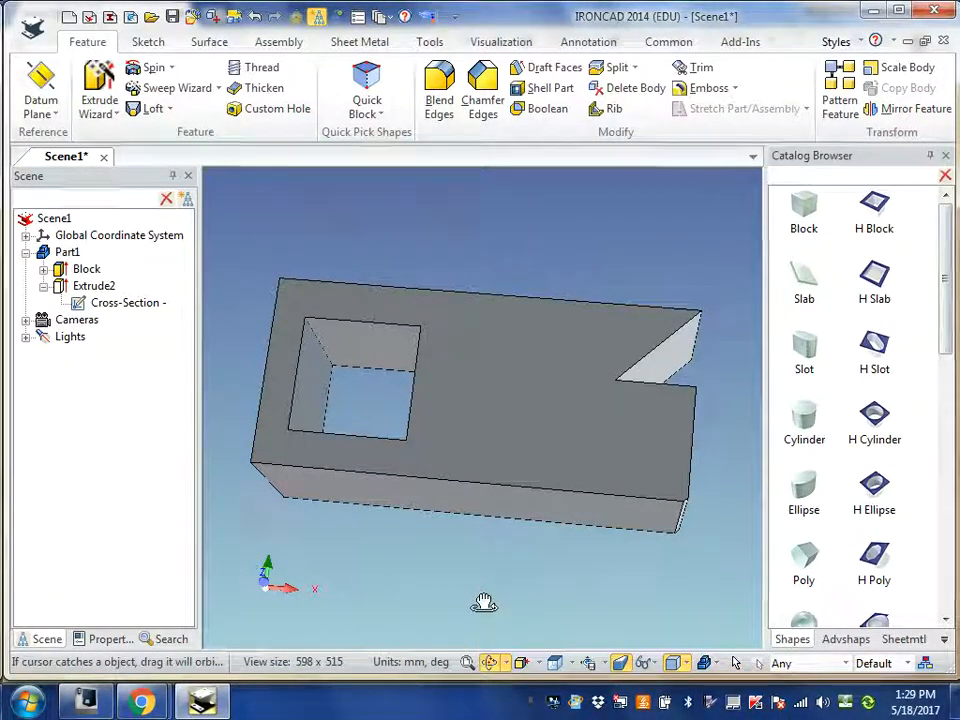
left_click_drag(484, 604, 500, 645)
left_click(505, 664)
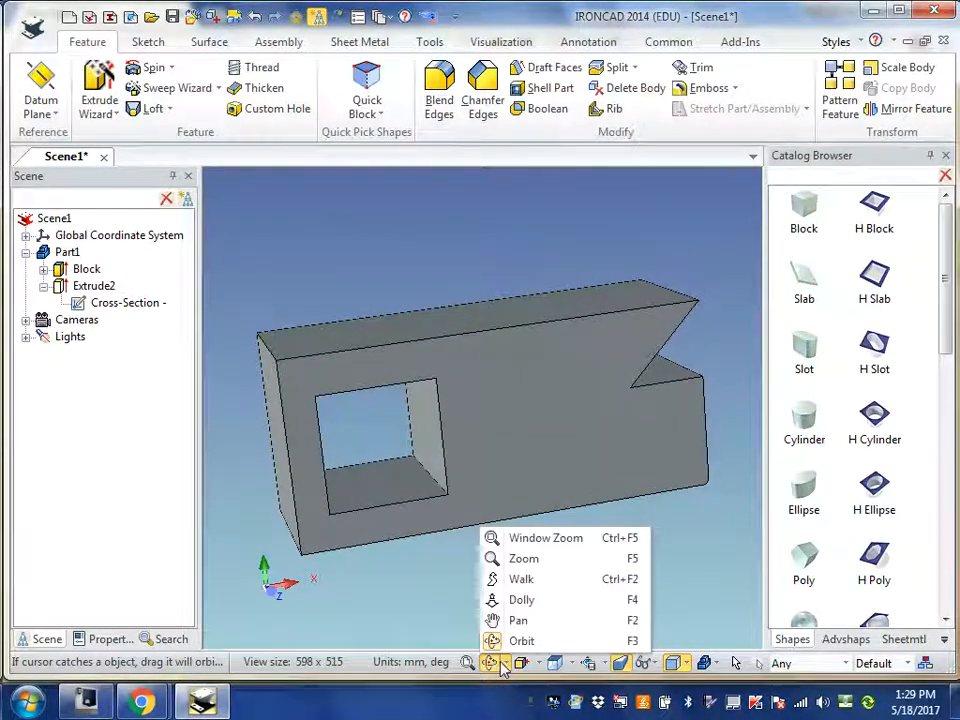
left_click(512, 540)
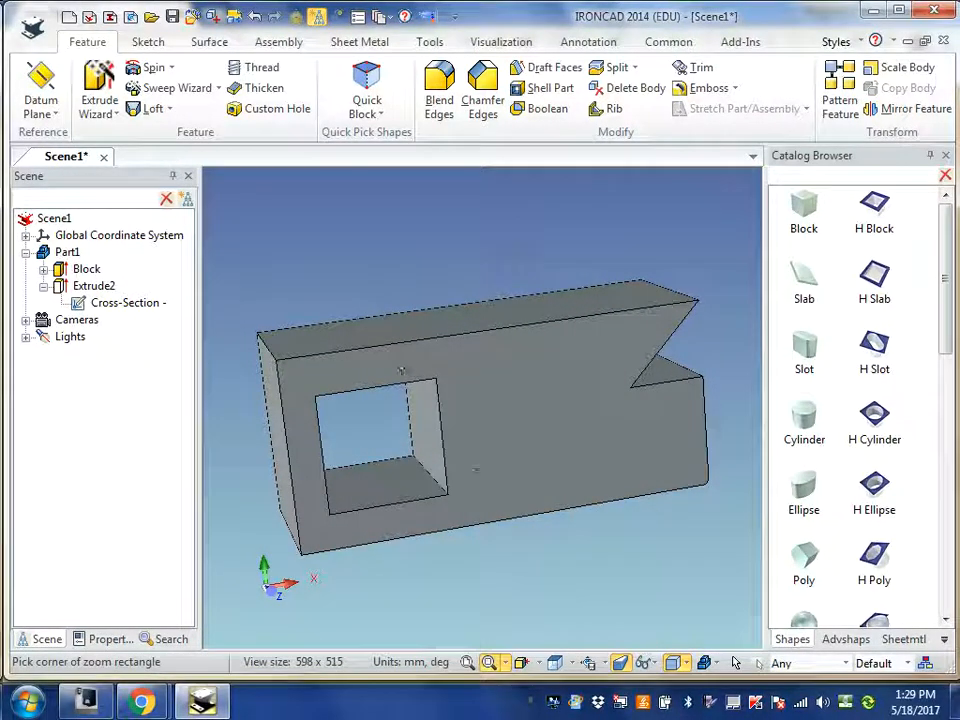
left_click_drag(455, 410, 412, 368)
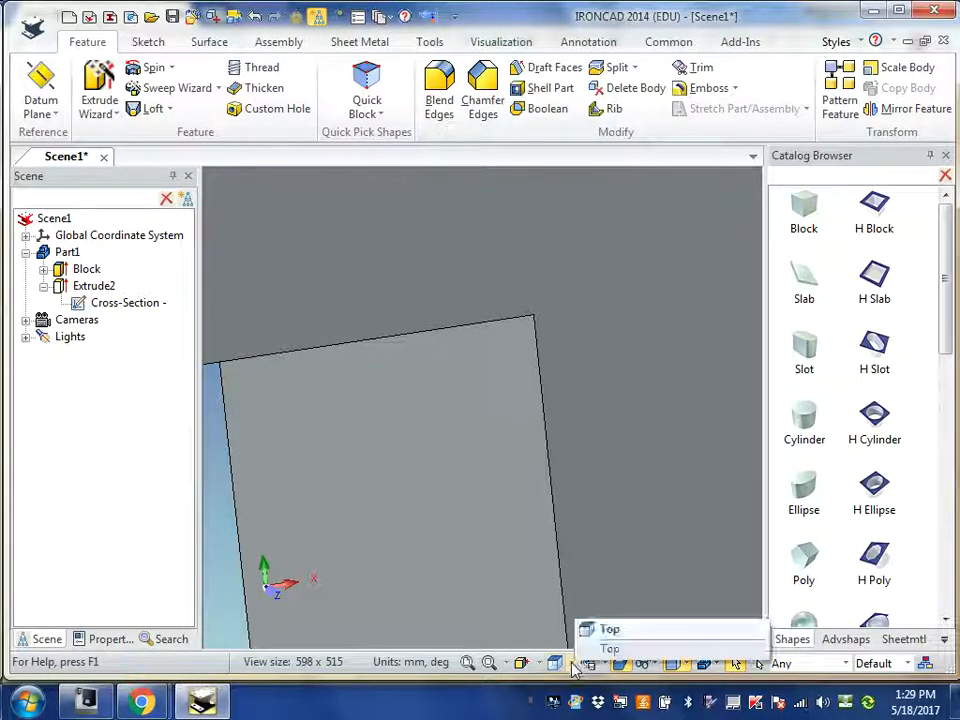
- Examine the whole block from the Top, Back and Bottom standard views
left_click(573, 663)
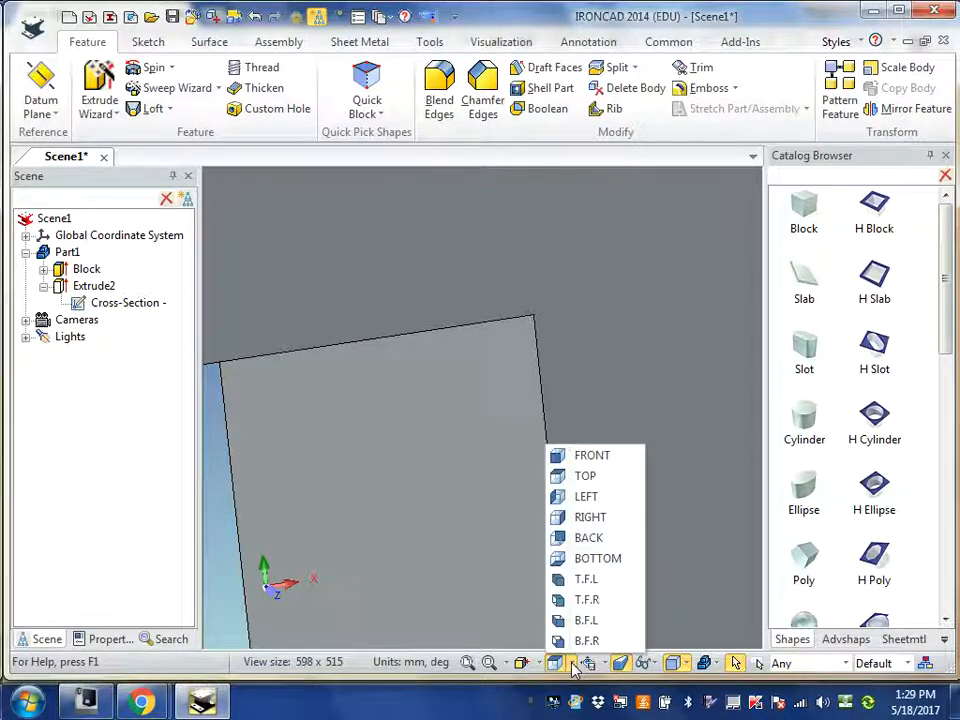
left_click(583, 482)
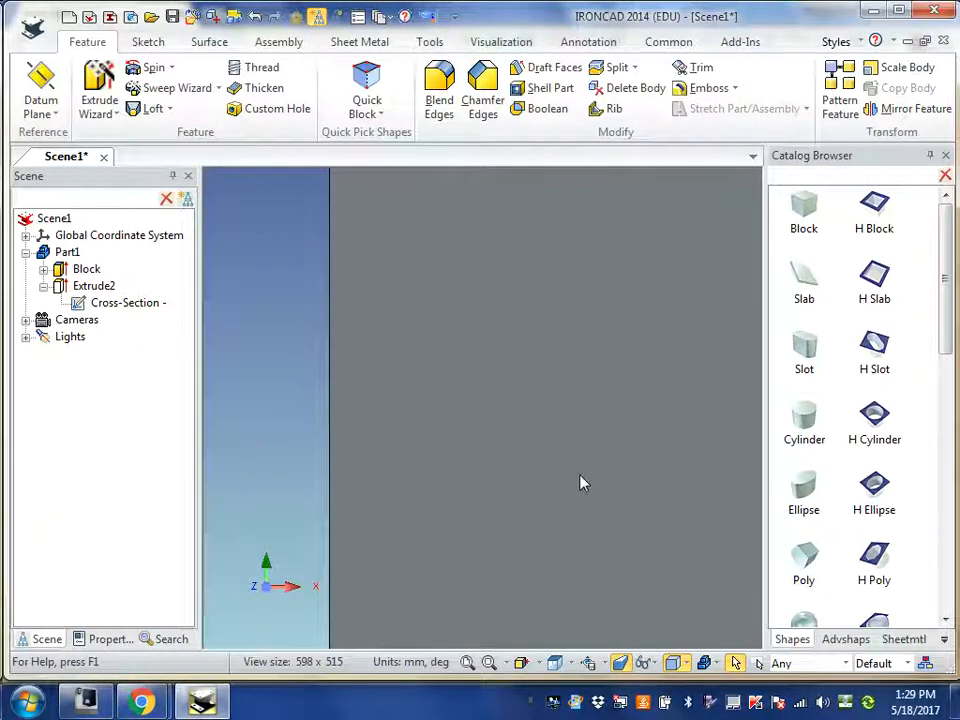
left_click(466, 663)
left_click(570, 663)
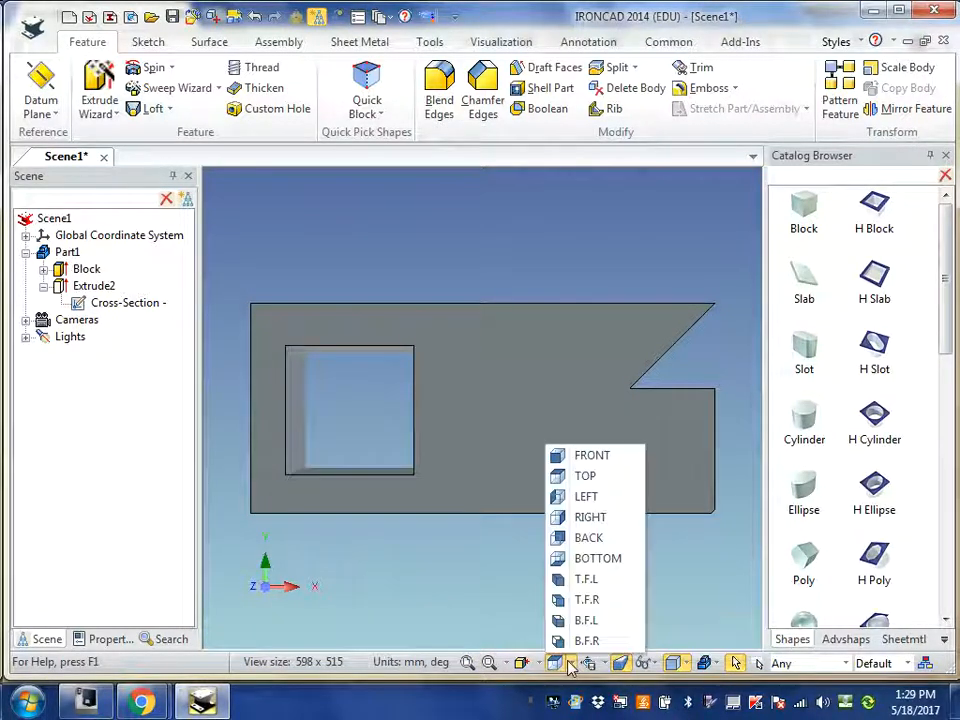
left_click(589, 538)
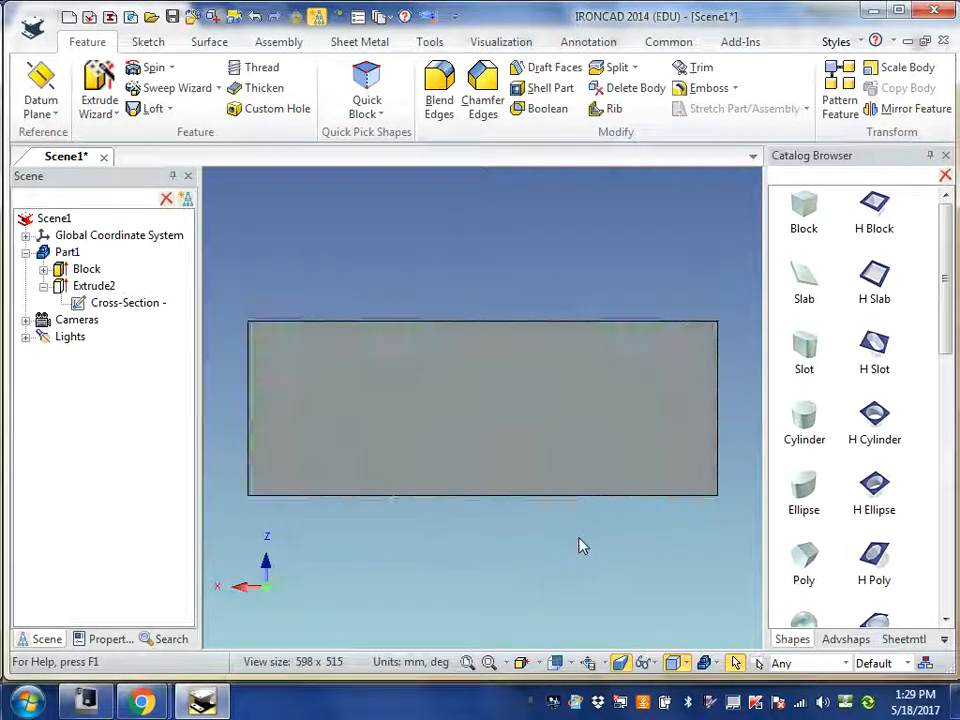
left_click(570, 663)
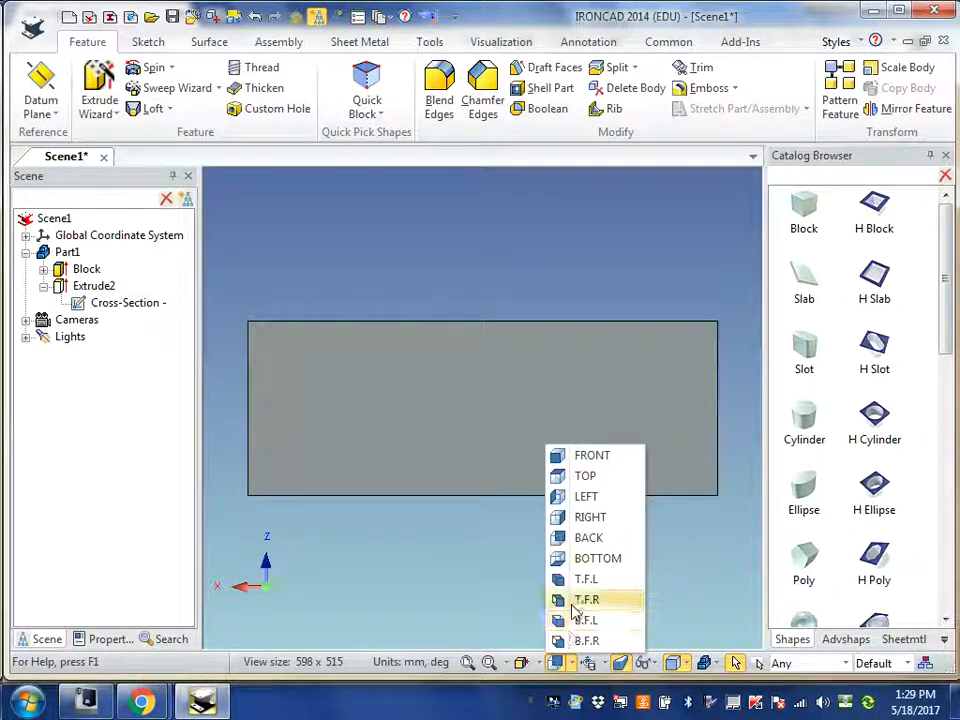
left_click(583, 559)
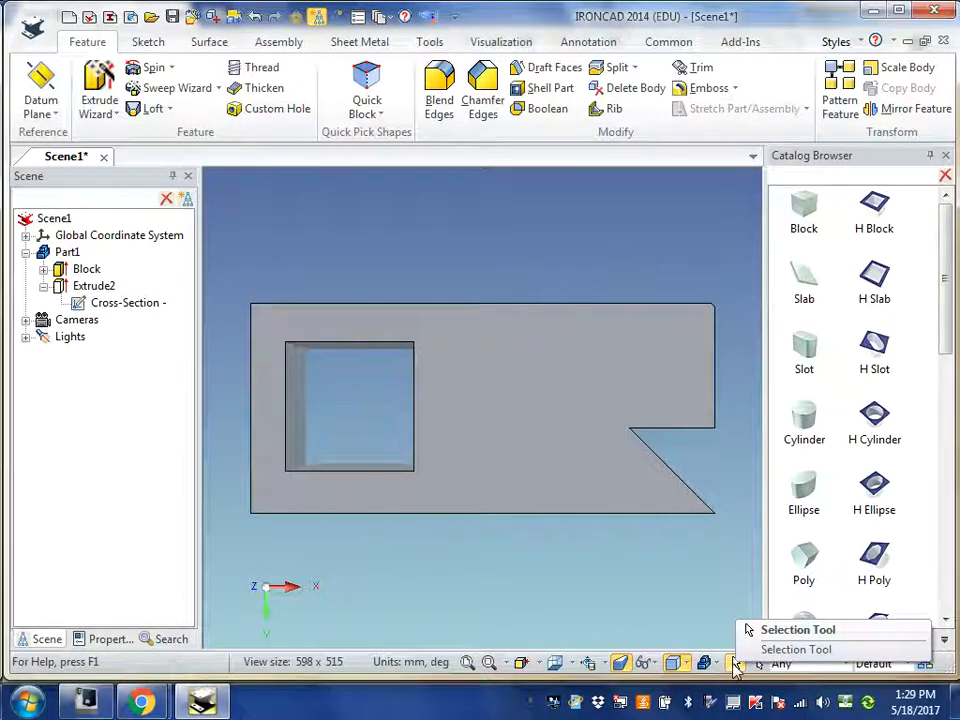
- Open the extruded cut's cross-section for editing and cancel the sketch edit
left_click(102, 306)
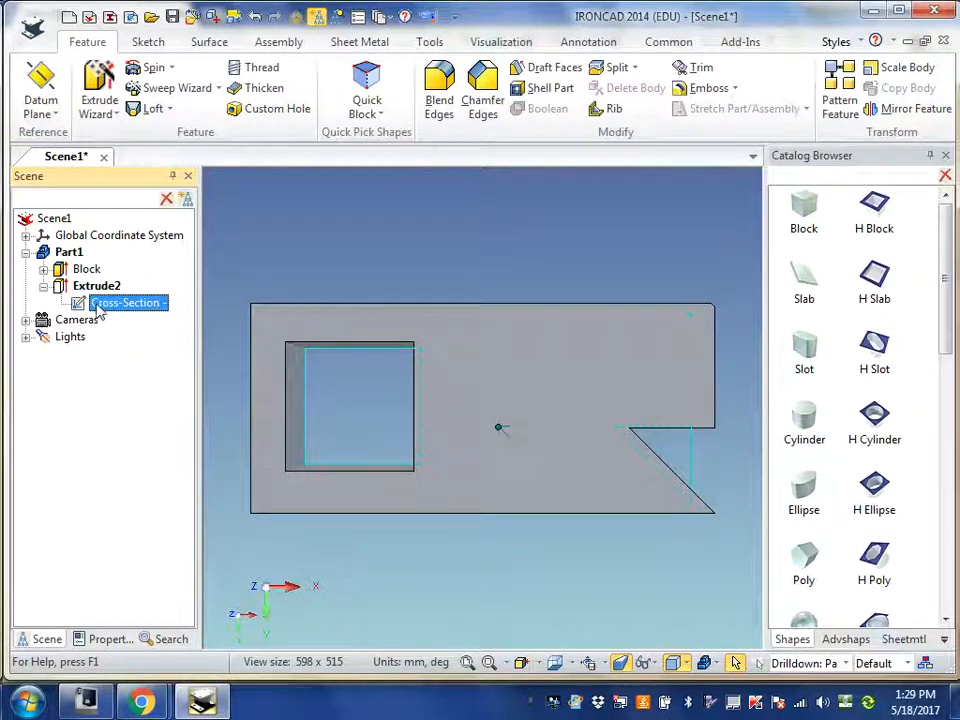
right_click(95, 310)
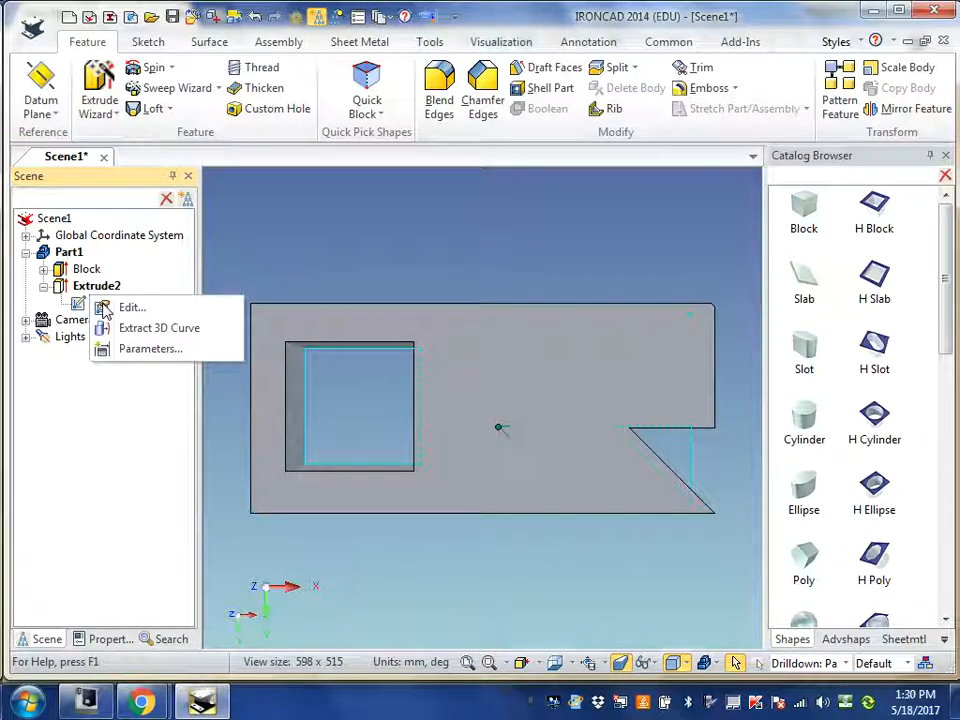
left_click(124, 307)
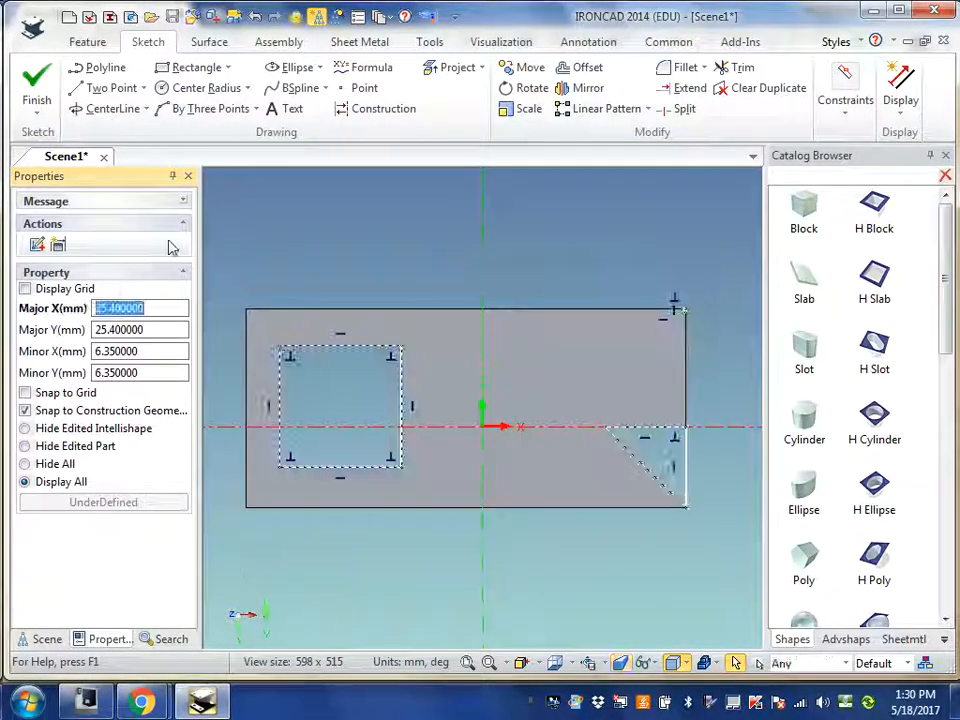
left_click(42, 116)
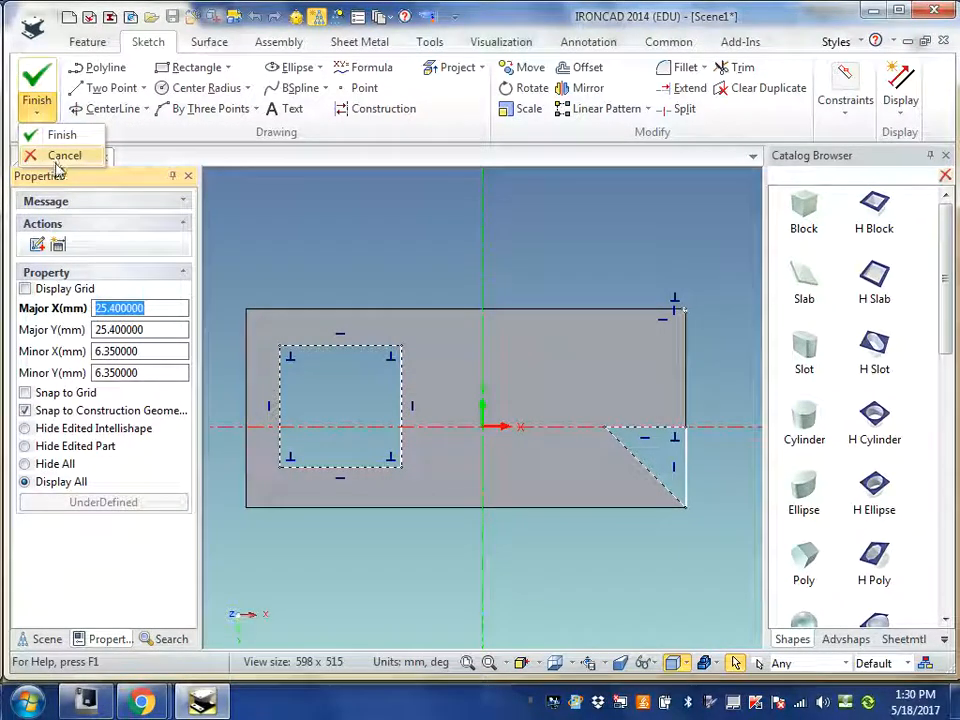
left_click(62, 154)
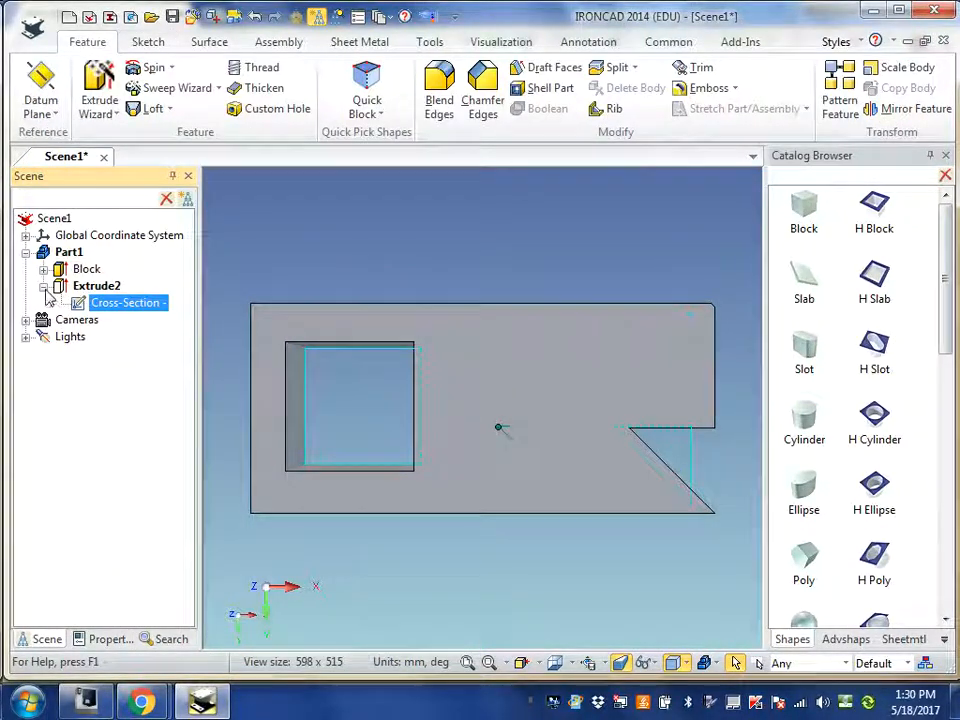
- Collapse and re-expand the part and its extruded cut in the scene tree, and check the cross-section's edit options
left_click(43, 286)
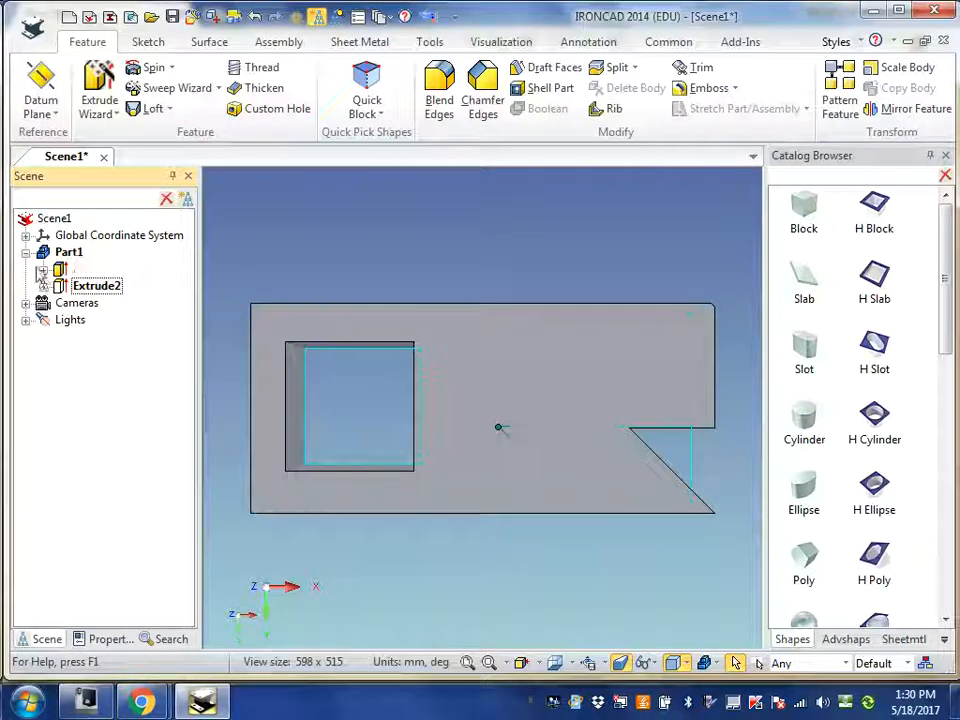
left_click(25, 253)
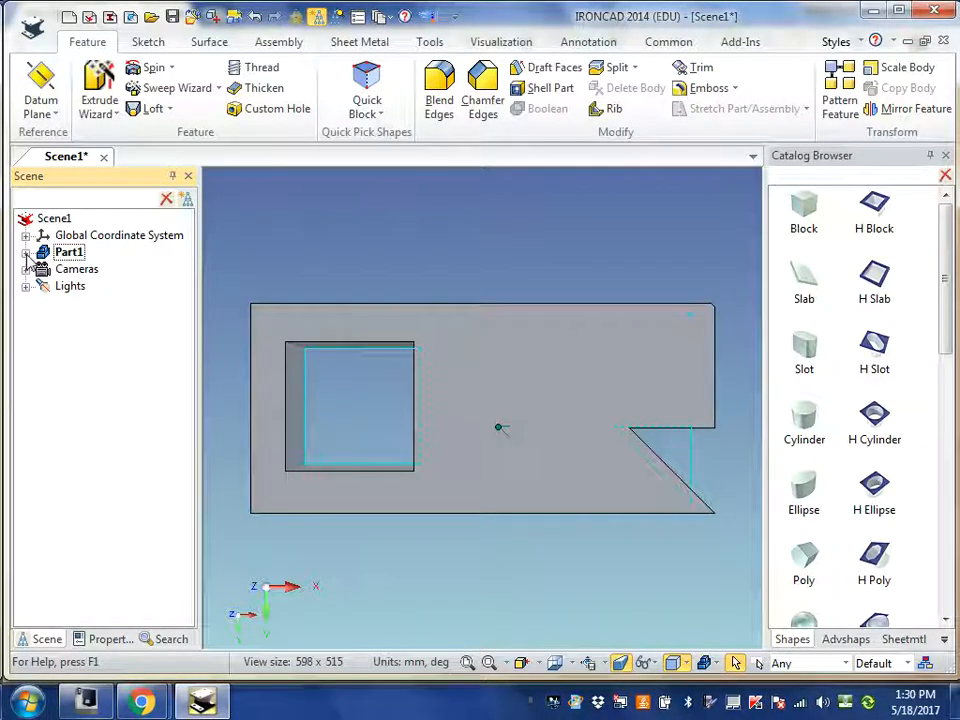
left_click(25, 253)
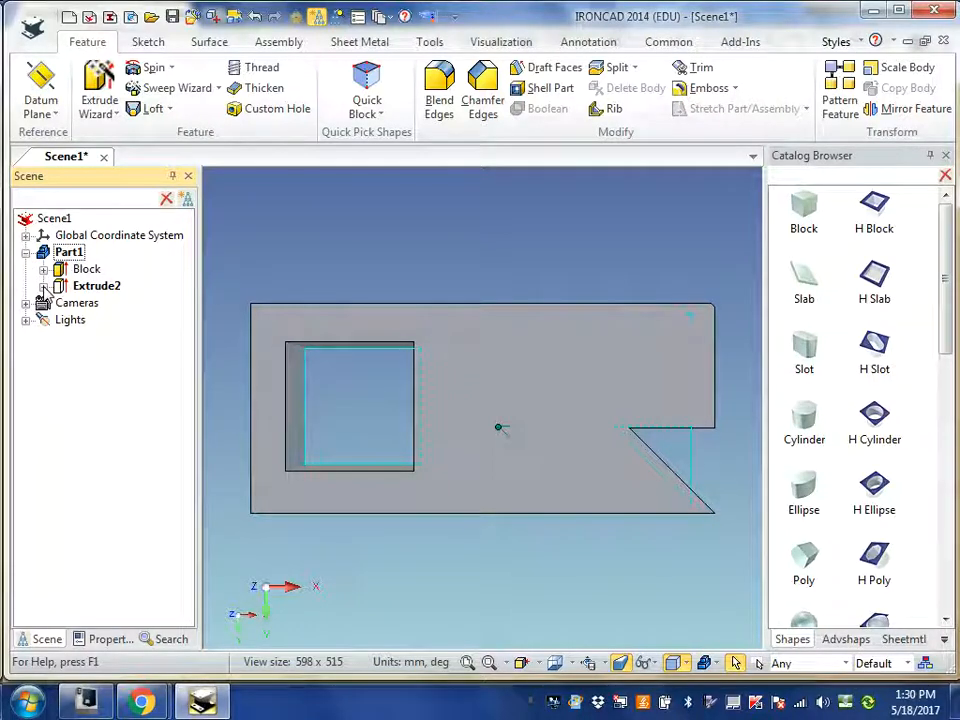
left_click(44, 287)
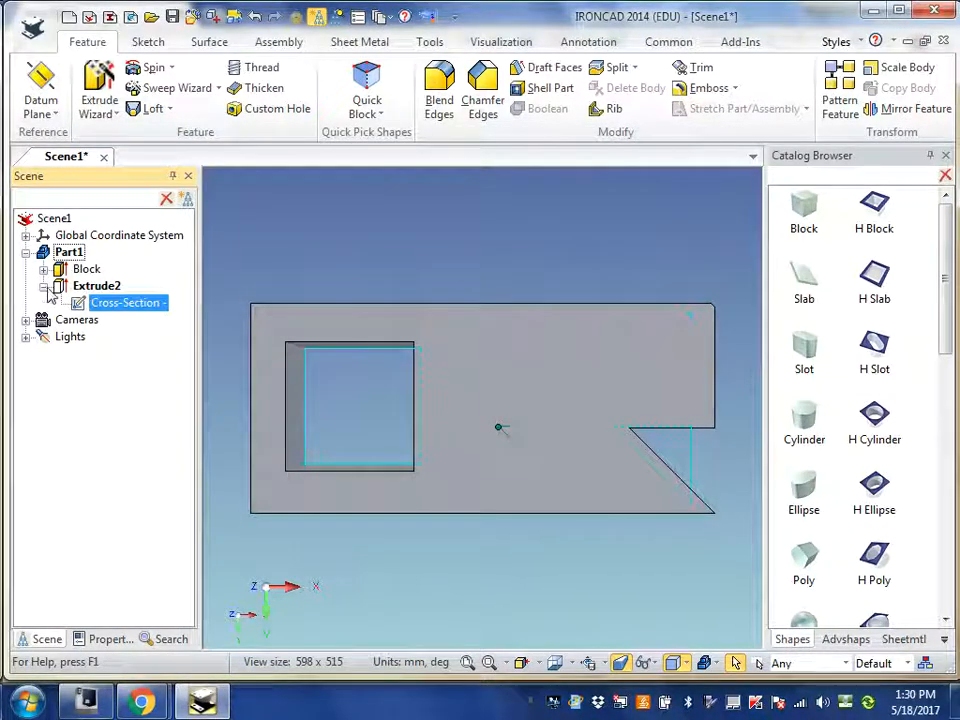
right_click(107, 313)
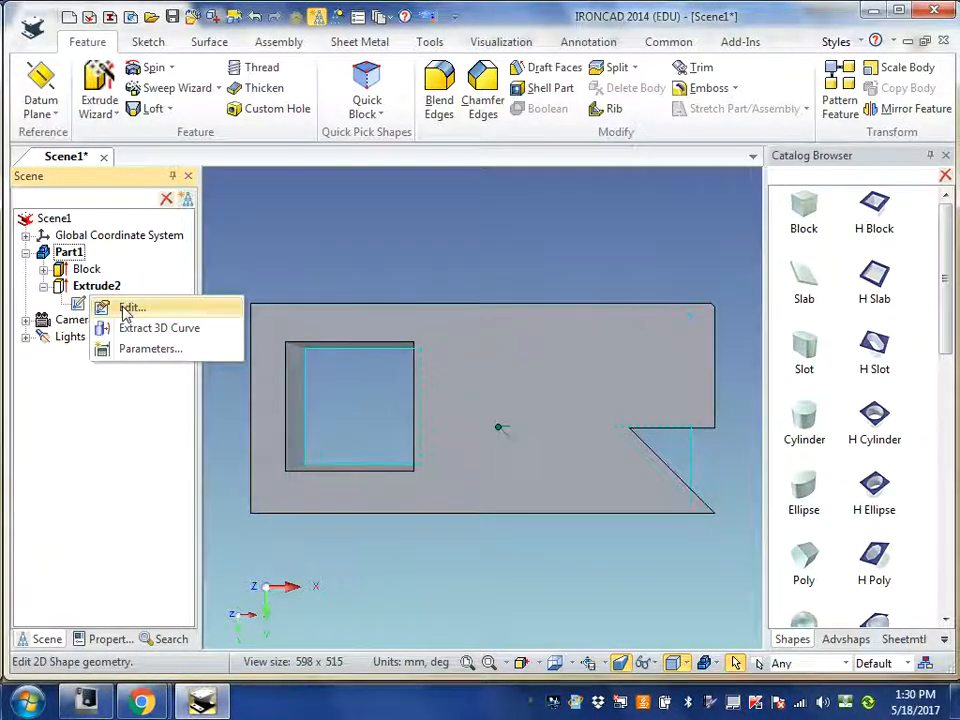
key("Escape")
- Hide the Scene Browser and the Catalog Browser
left_click(667, 42)
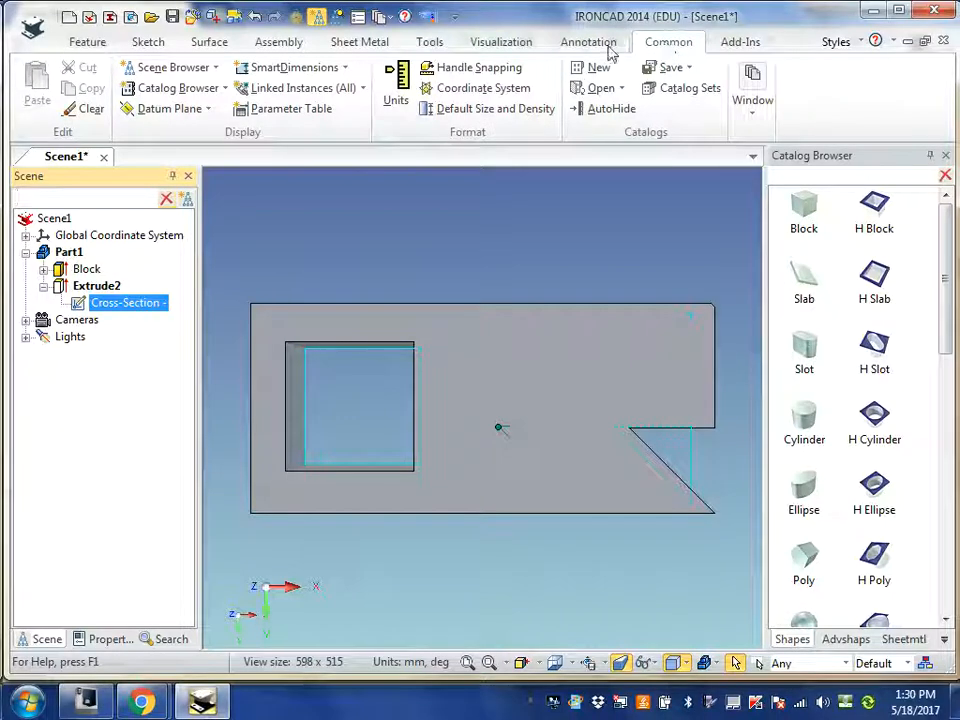
left_click(212, 67)
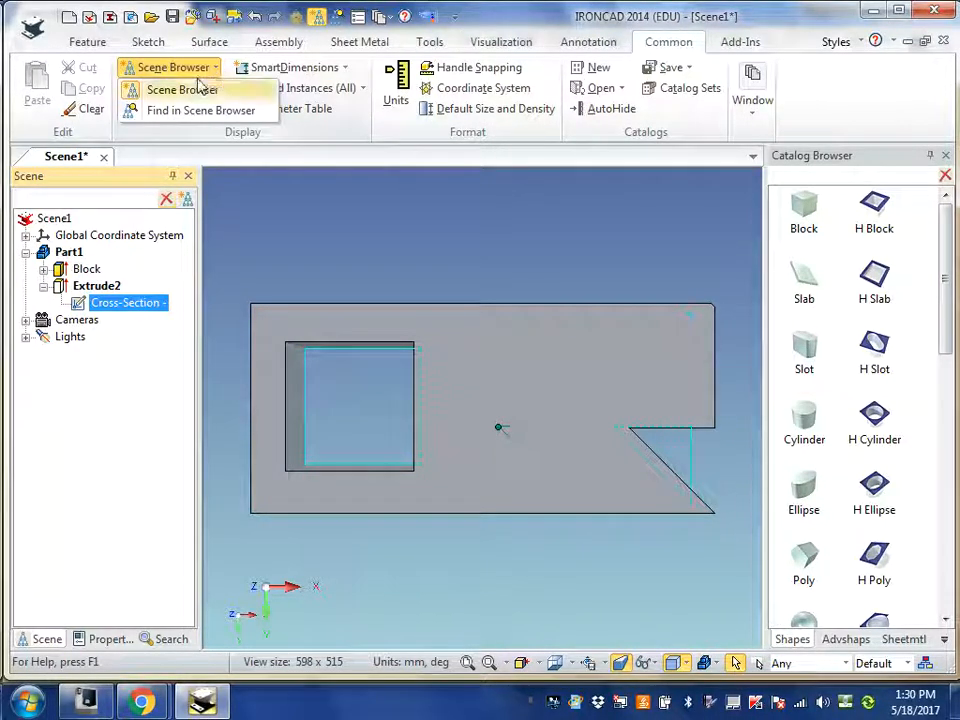
left_click(188, 90)
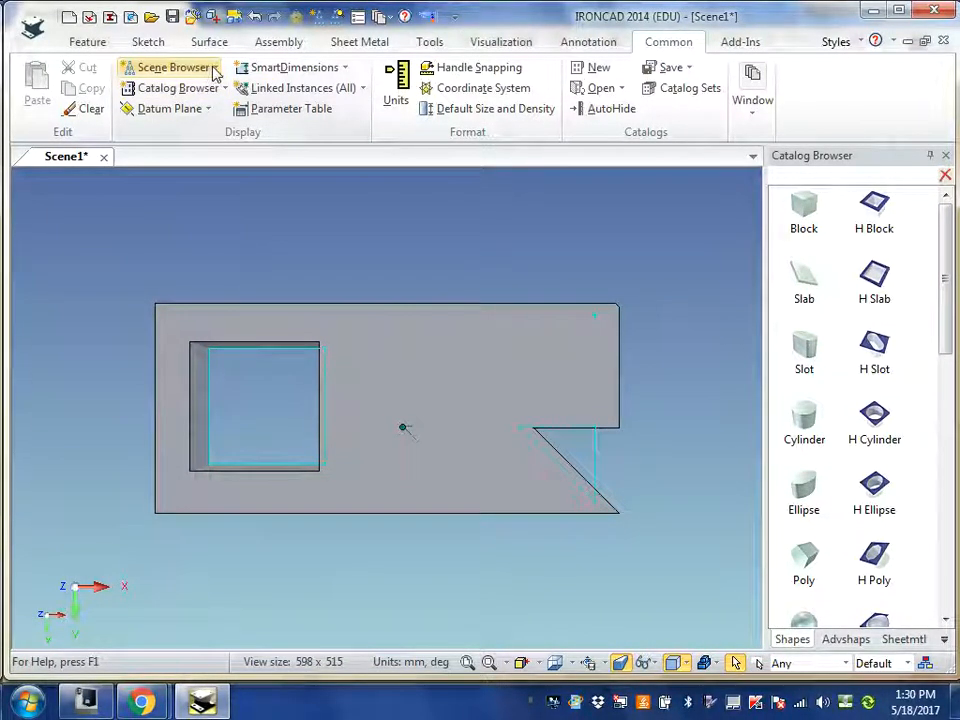
left_click(219, 90)
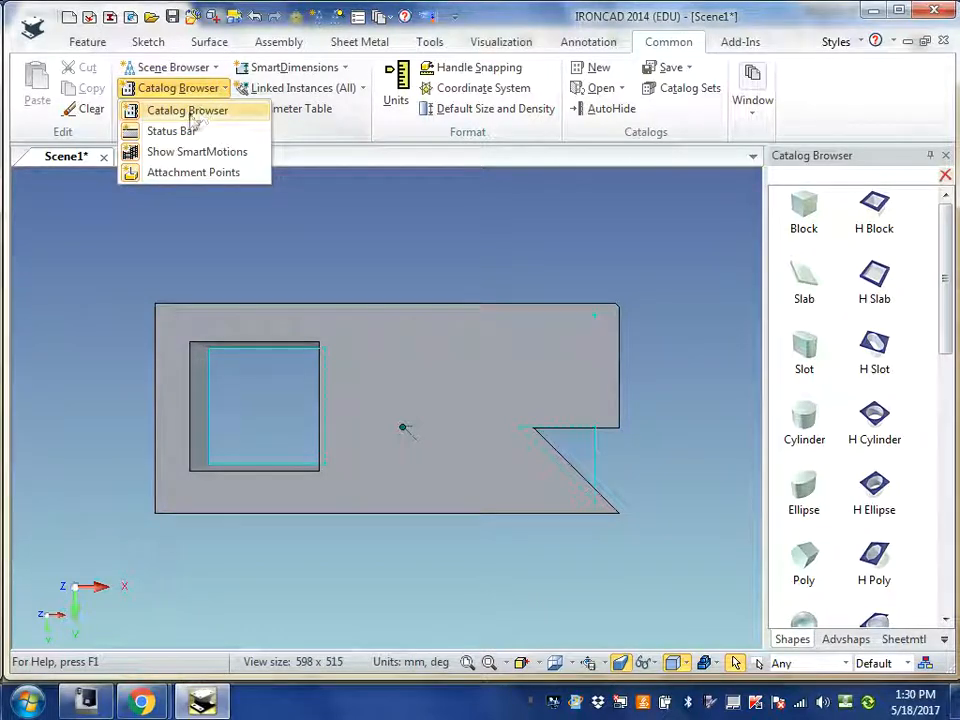
left_click(192, 112)
- Turn the status bar off and back on
left_click(216, 90)
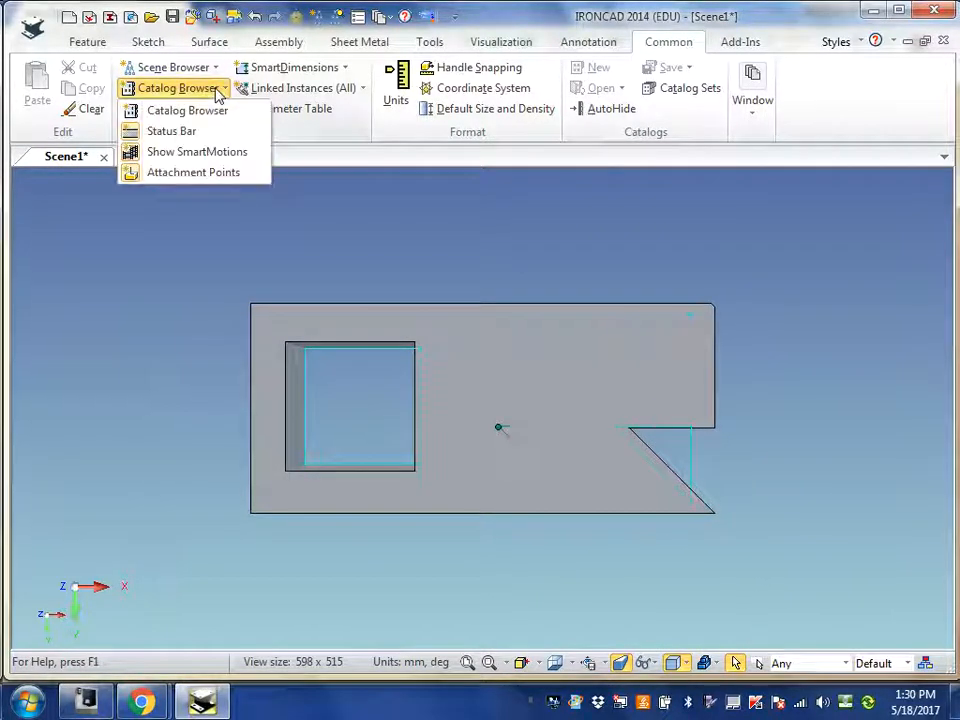
left_click(190, 136)
left_click(219, 90)
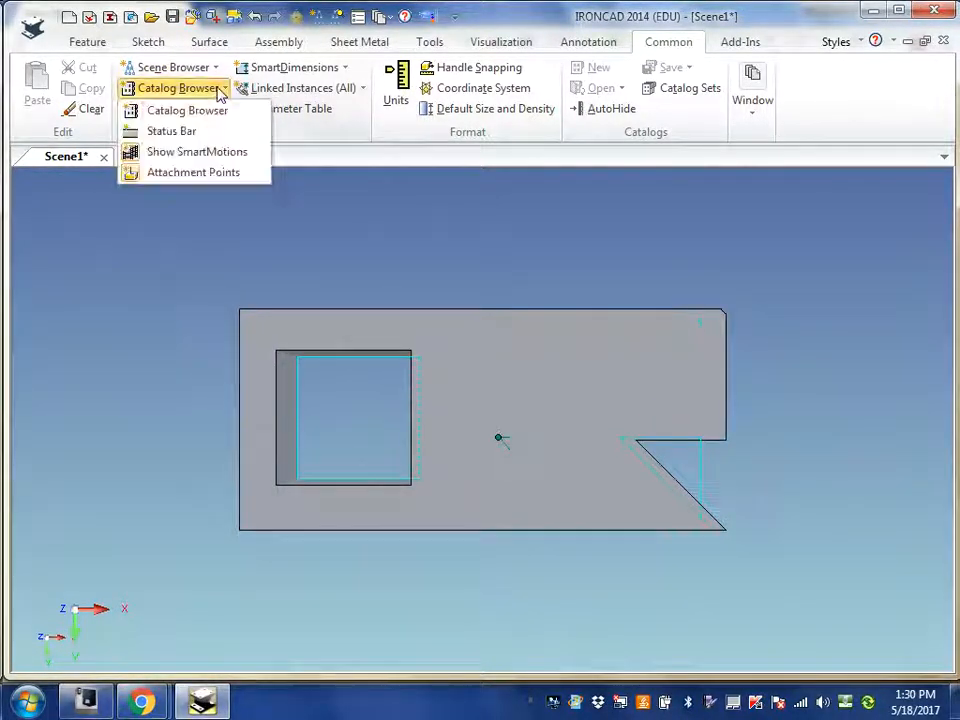
left_click(185, 133)
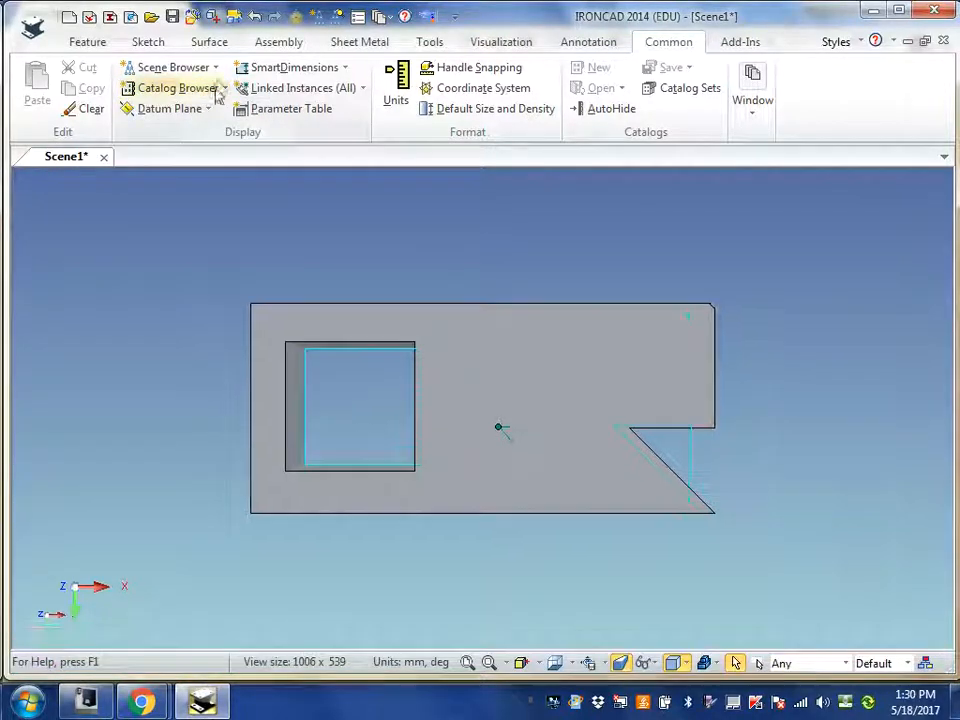
- Show the Scene Browser and the Catalog Browser again
left_click(215, 67)
left_click(182, 90)
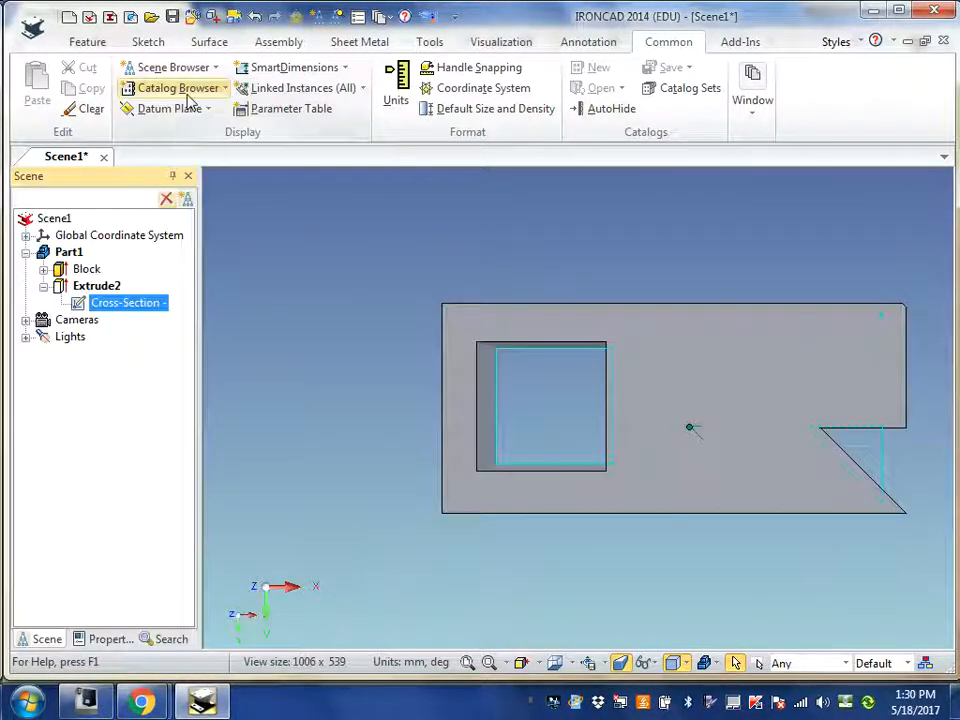
left_click(224, 89)
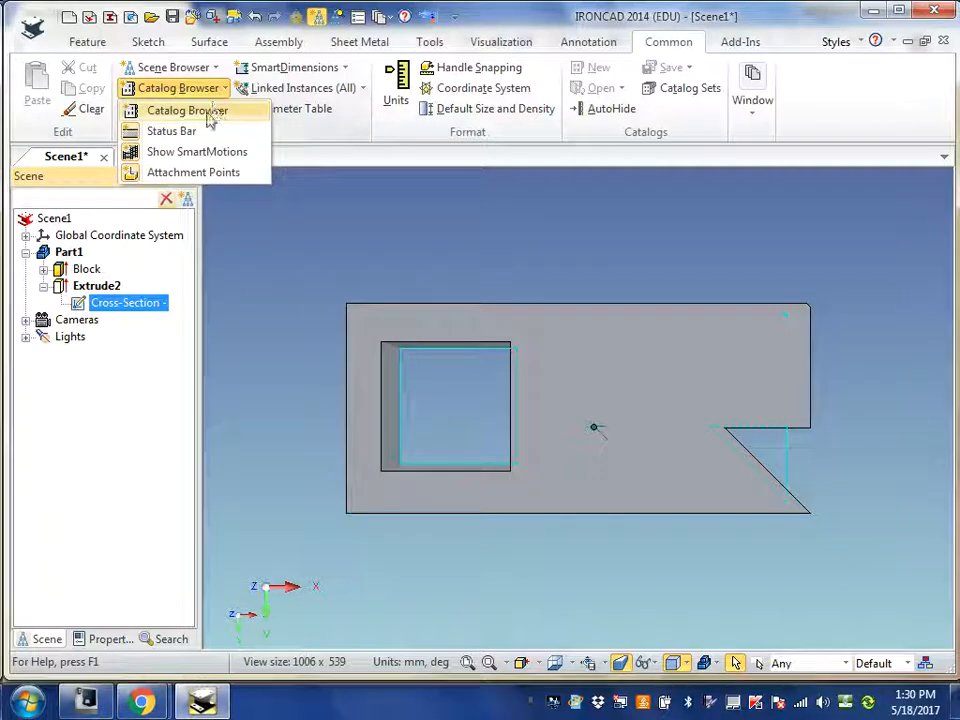
left_click(206, 110)
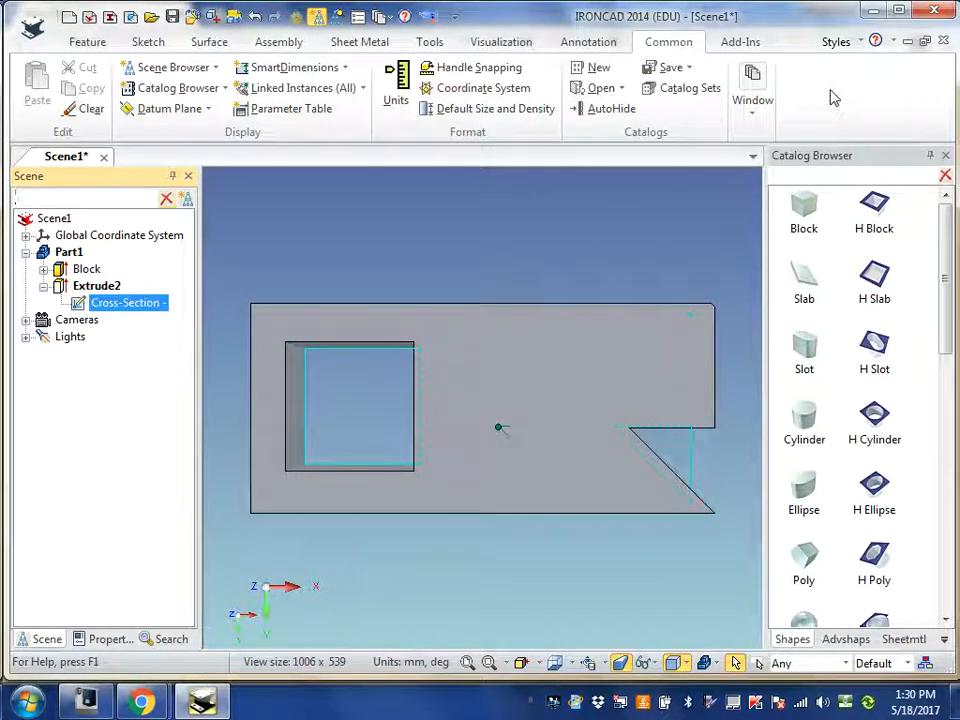
- Minimize the ribbon and restore it to full size
right_click(830, 92)
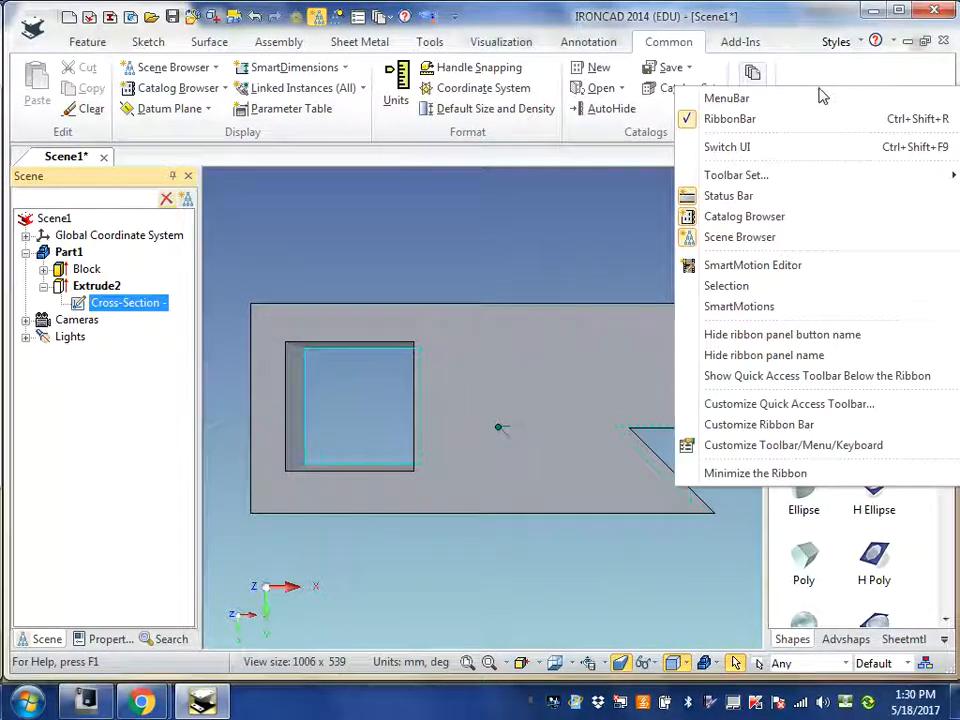
left_click(714, 476)
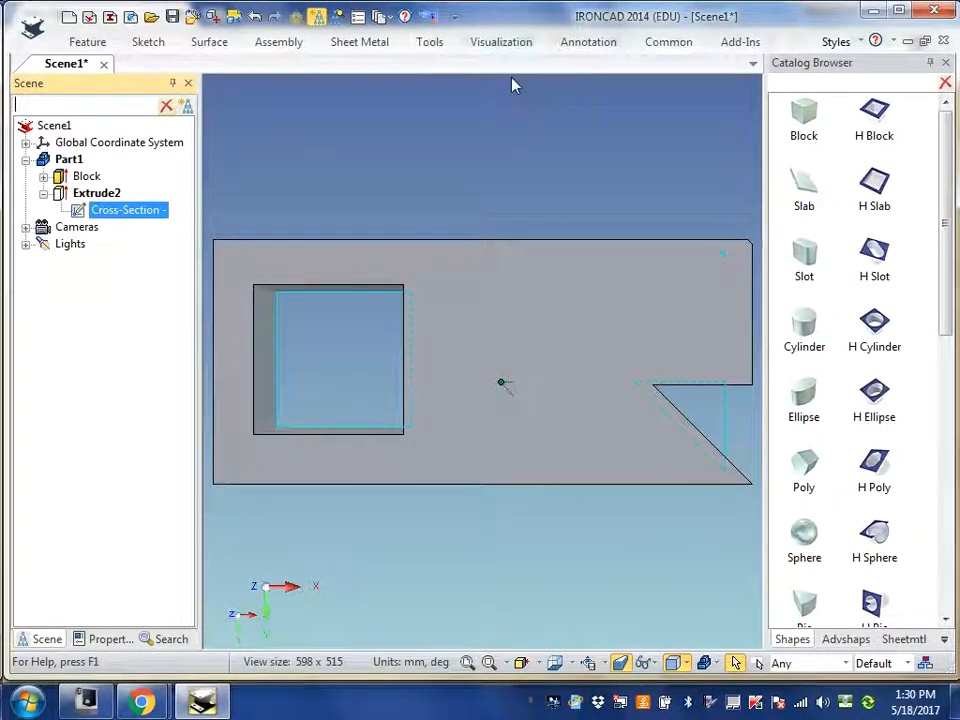
right_click(793, 48)
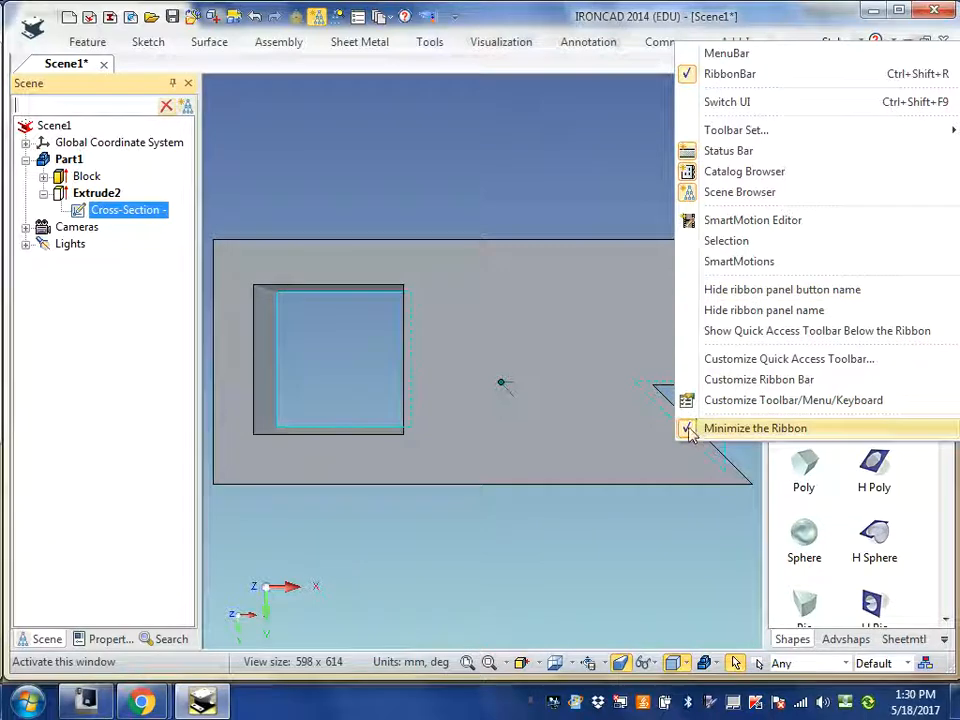
left_click(755, 428)
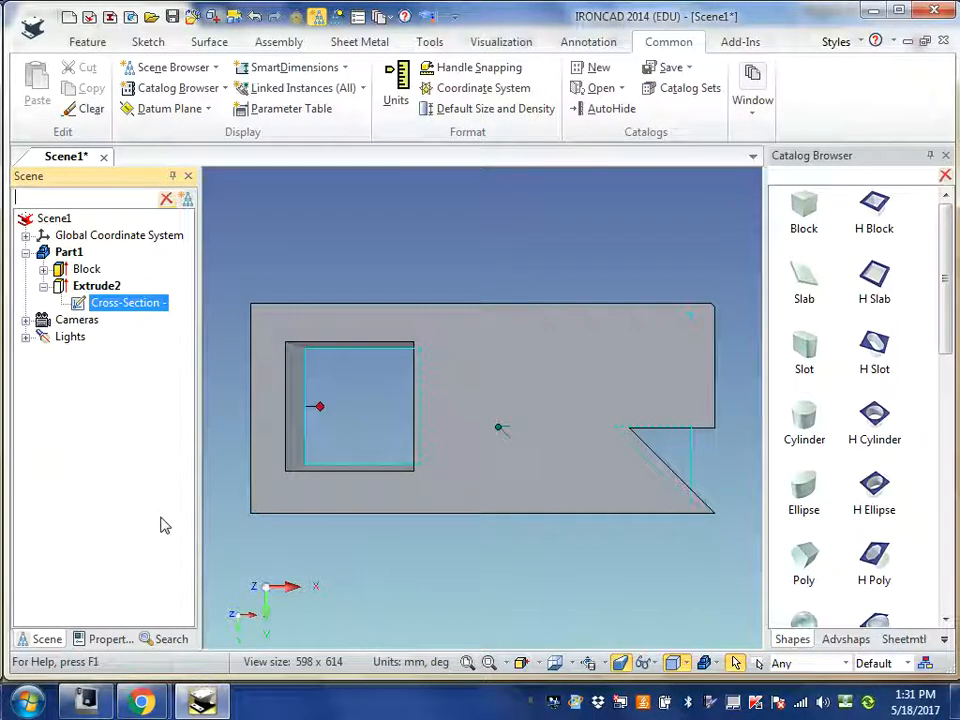
mouse_move(145, 705)
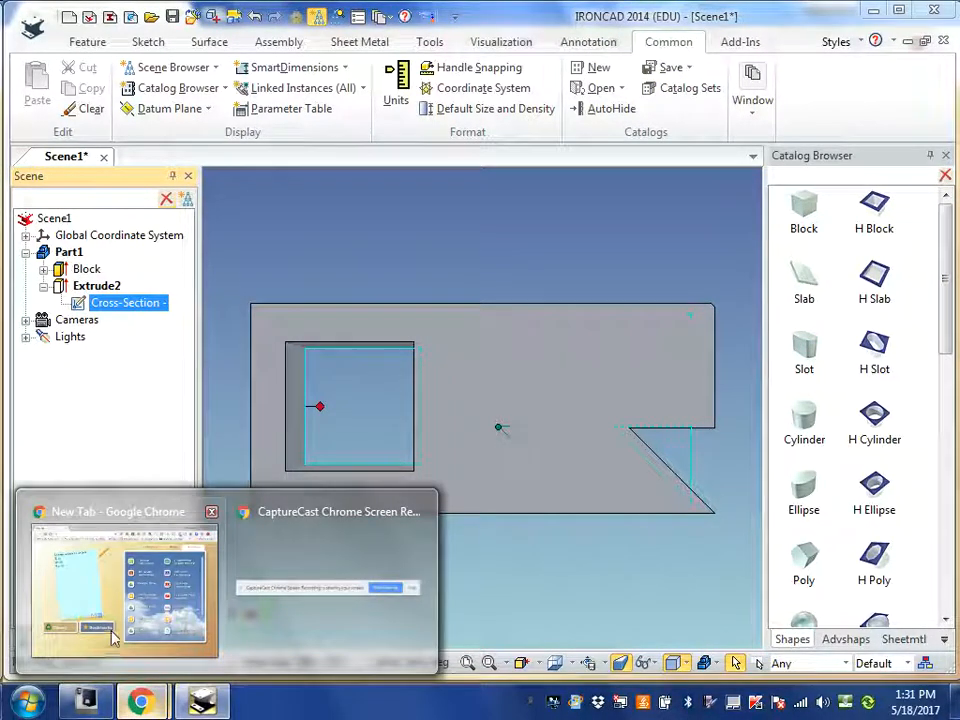